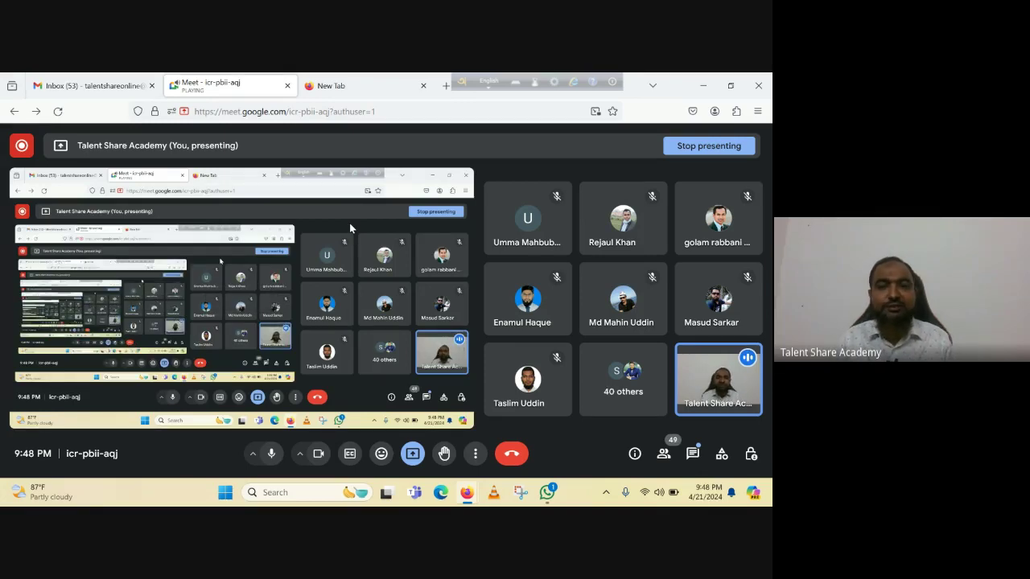
Switch Firefox from the Google Meet tab to a blank new tab.
{"action": "left_click", "coordinate": [337, 94]}
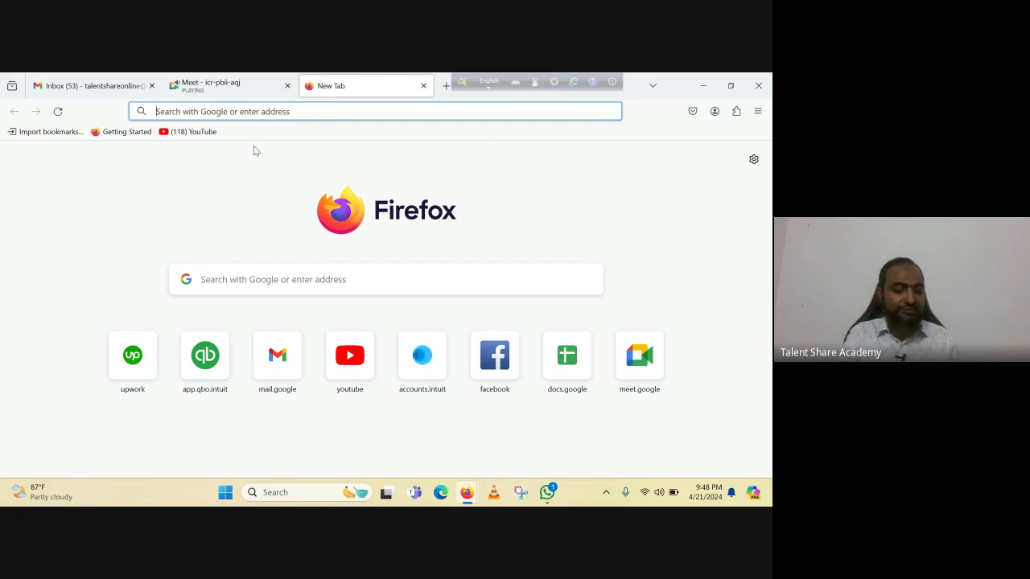
Search Google for 'tally solutions' and open the Tally Solutions website.
{"action": "type", "text": "tally"}
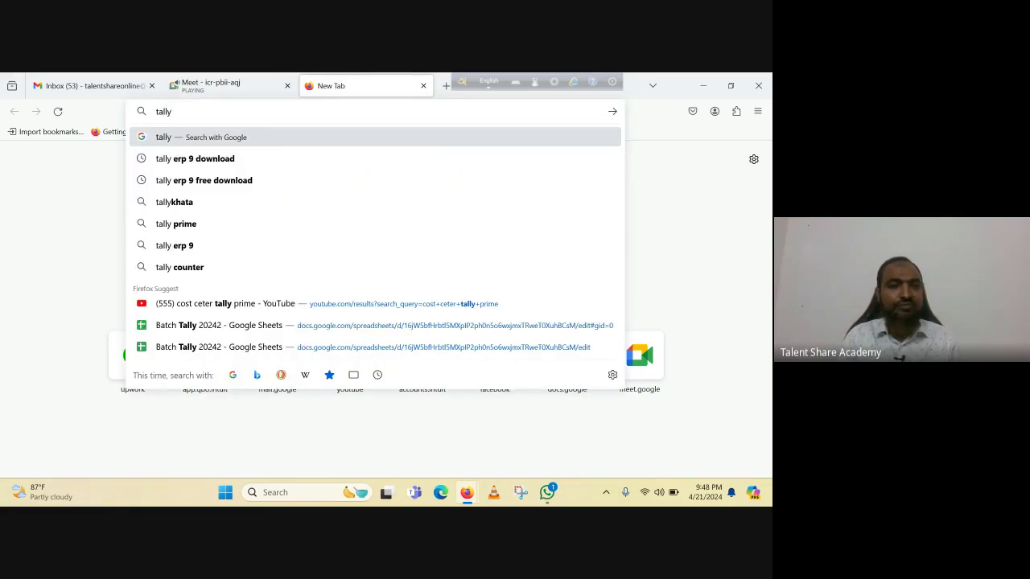
{"action": "type", "text": " solu"}
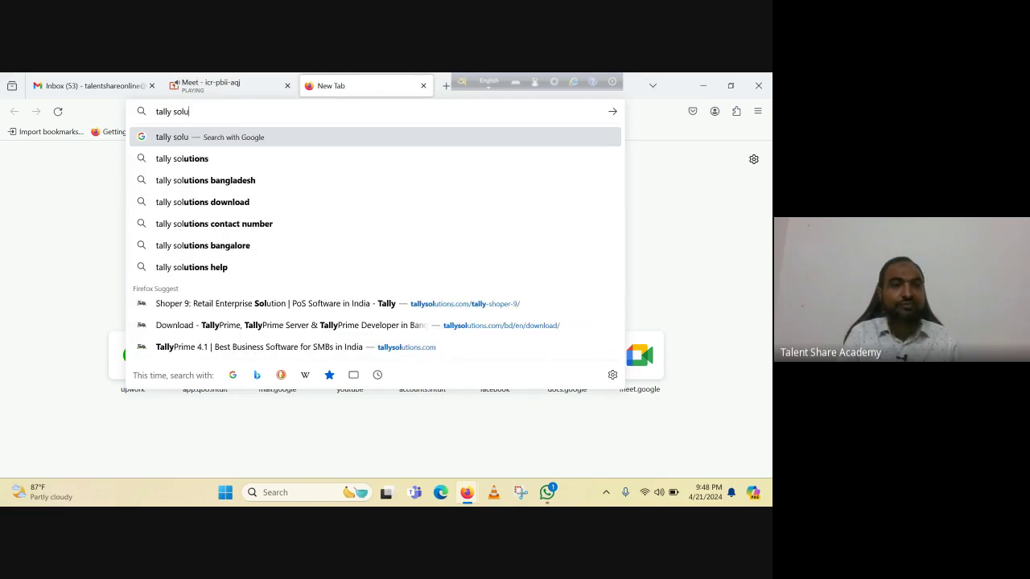
{"action": "left_click", "coordinate": [167, 160]}
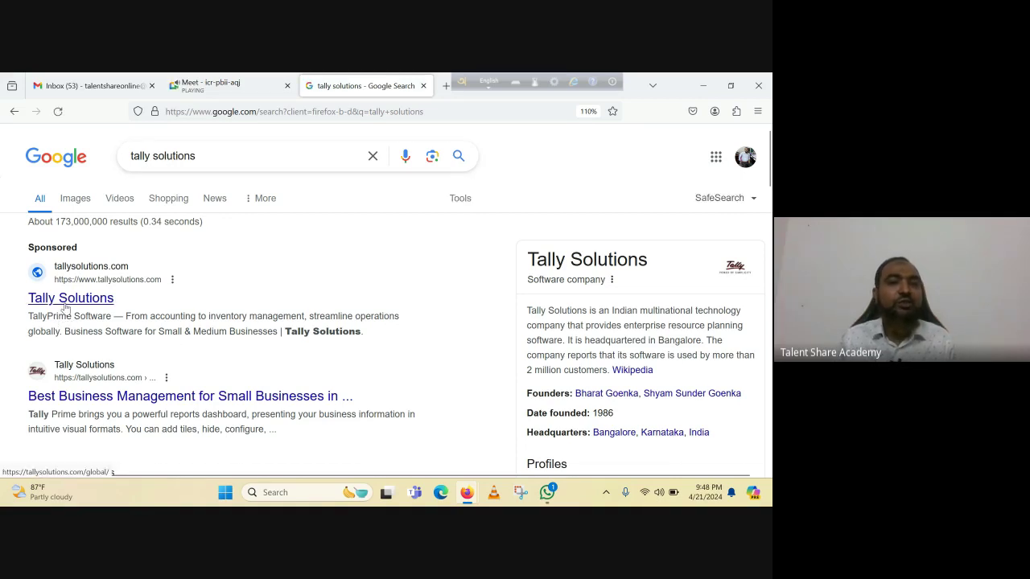
{"action": "left_click", "coordinate": [65, 308]}
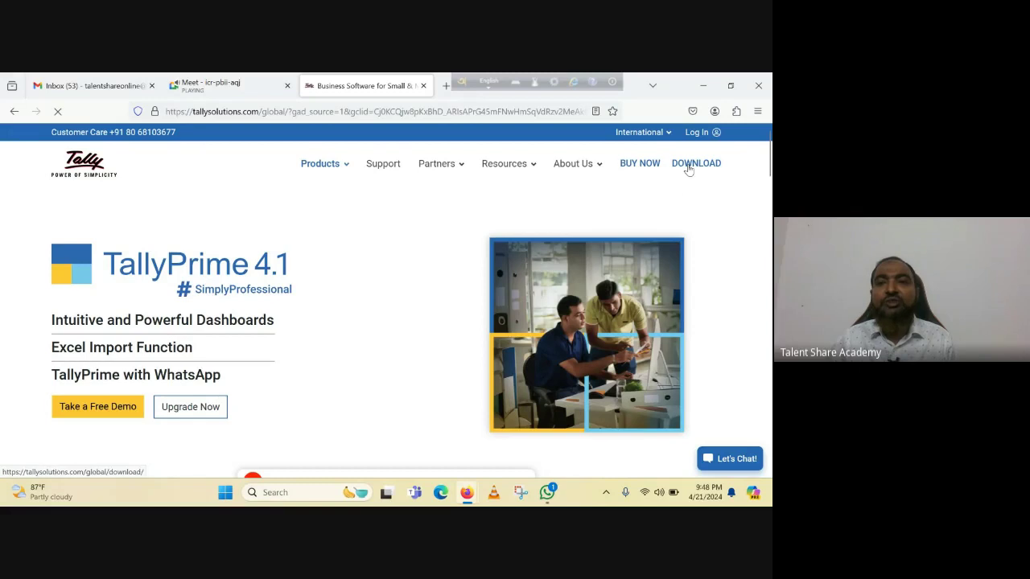
Browse the TallyPrime download page, then return to the Google Meet tab.
{"action": "left_click", "coordinate": [689, 169]}
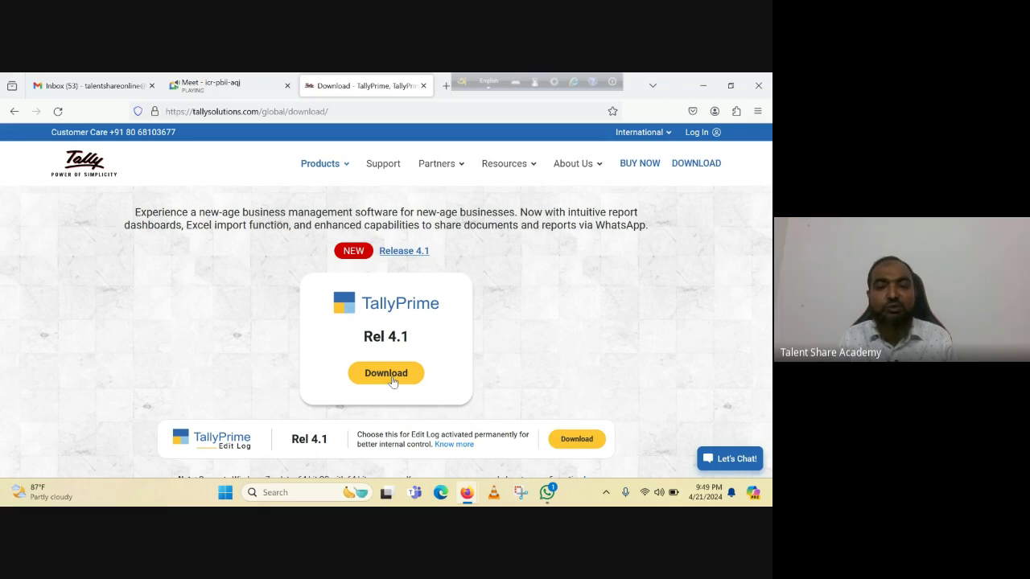
{"action": "scroll", "coordinate": [471, 316], "scroll_direction": "down", "scroll_amount": 3}
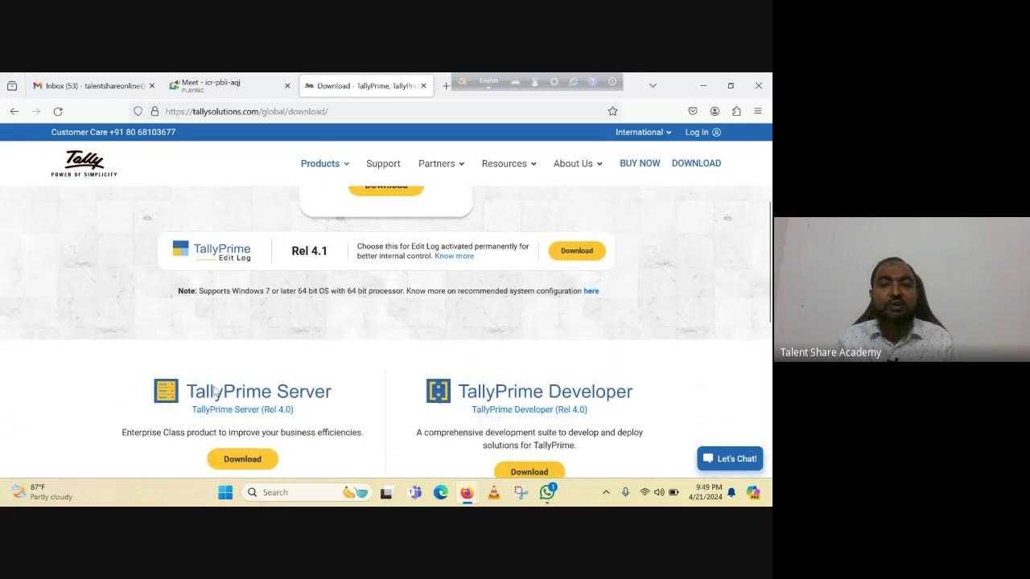
{"action": "scroll", "coordinate": [359, 320], "scroll_direction": "down", "scroll_amount": 2}
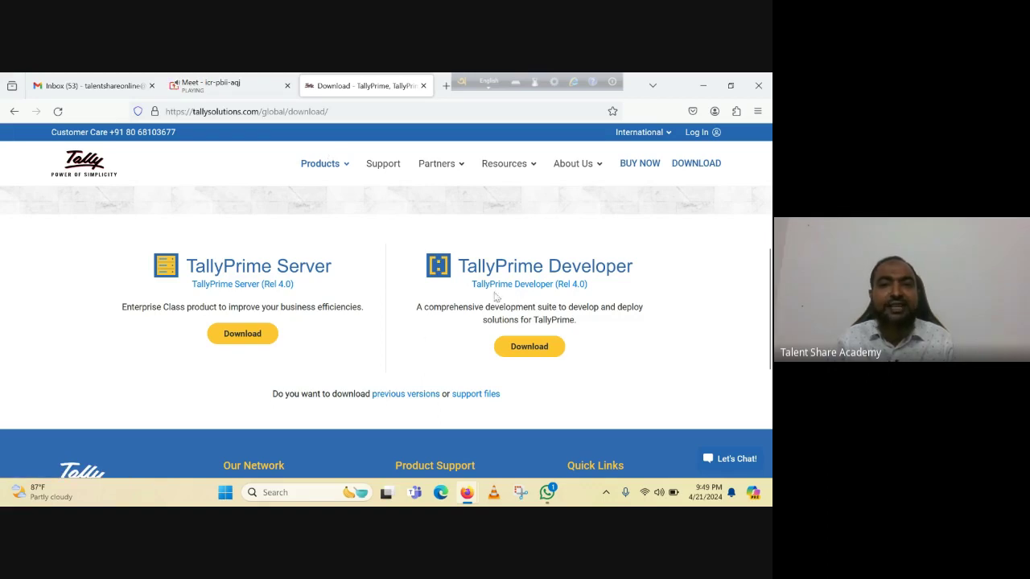
{"action": "scroll", "coordinate": [422, 348], "scroll_direction": "down", "scroll_amount": 1}
{"action": "scroll", "coordinate": [395, 387], "scroll_direction": "down", "scroll_amount": 2}
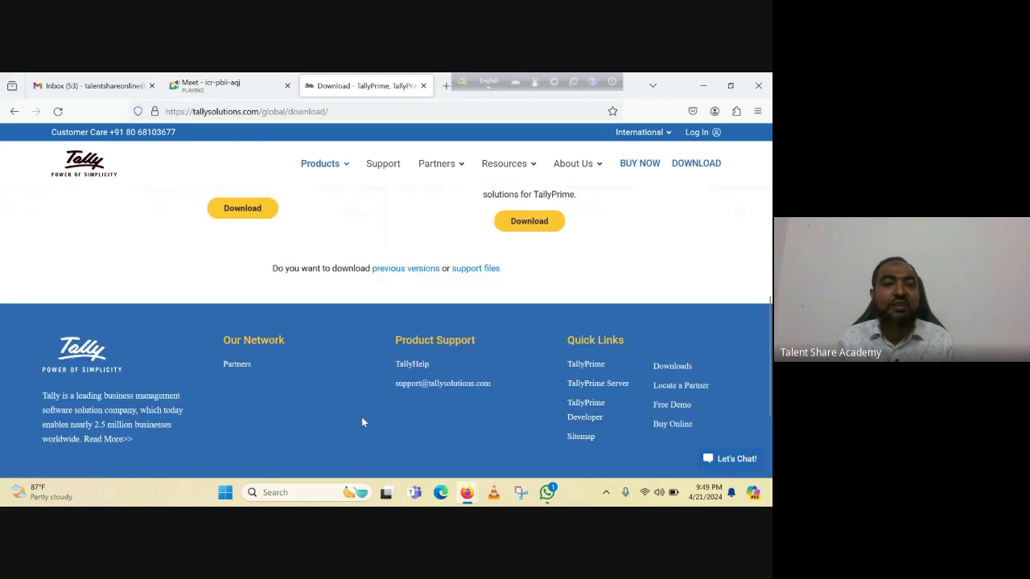
{"action": "scroll", "coordinate": [369, 414], "scroll_direction": "up", "scroll_amount": 5}
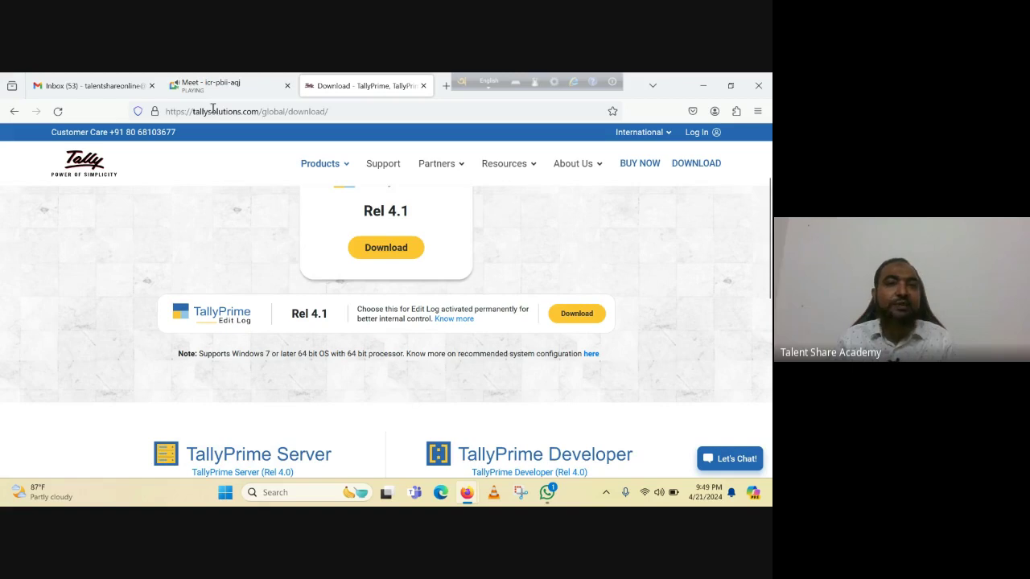
{"action": "left_click", "coordinate": [242, 89]}
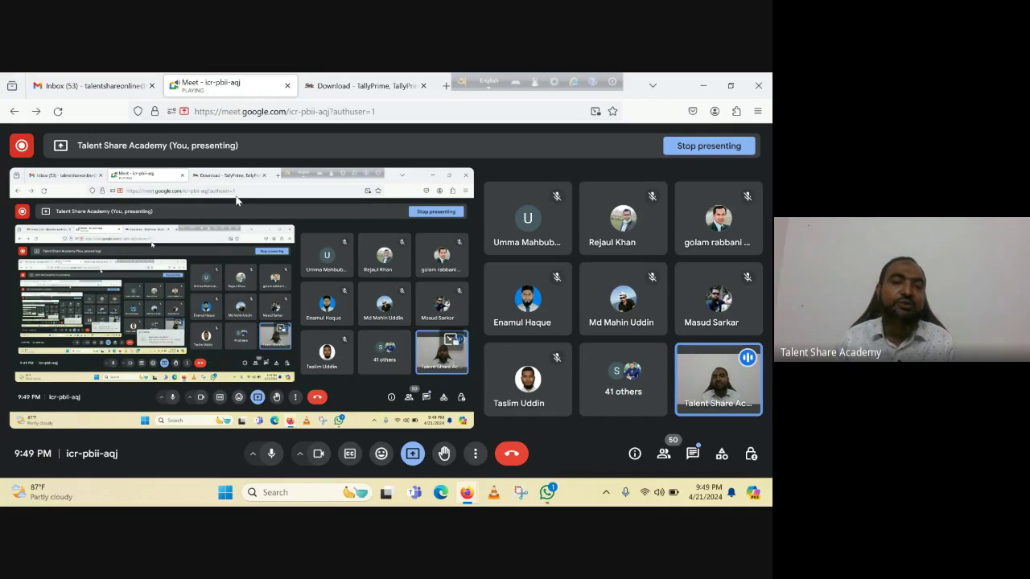
Alternate twice between the TallyPrime download page and Meet, then open the Windows Start menu.
{"action": "left_click", "coordinate": [346, 81]}
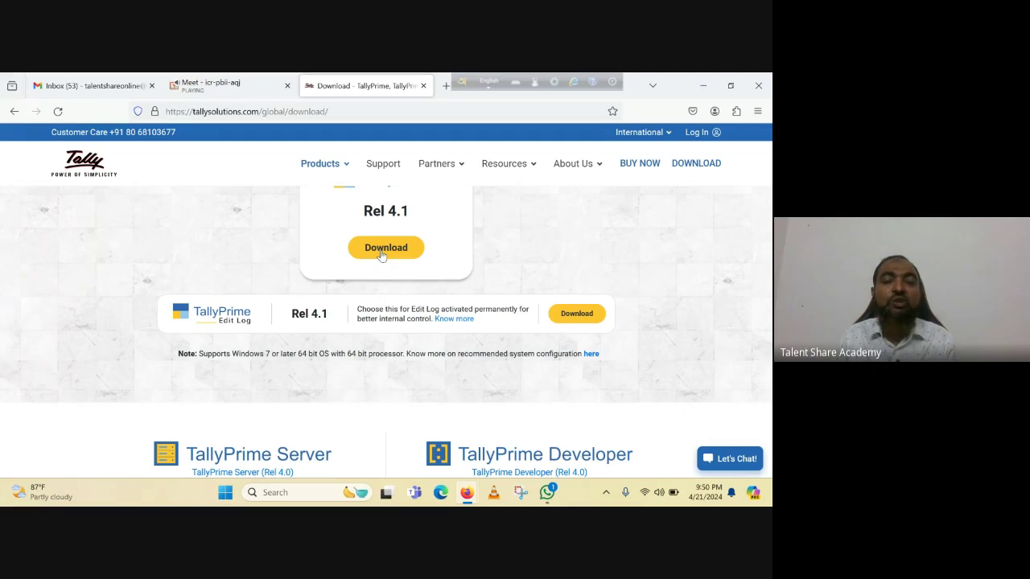
{"action": "left_click", "coordinate": [236, 88]}
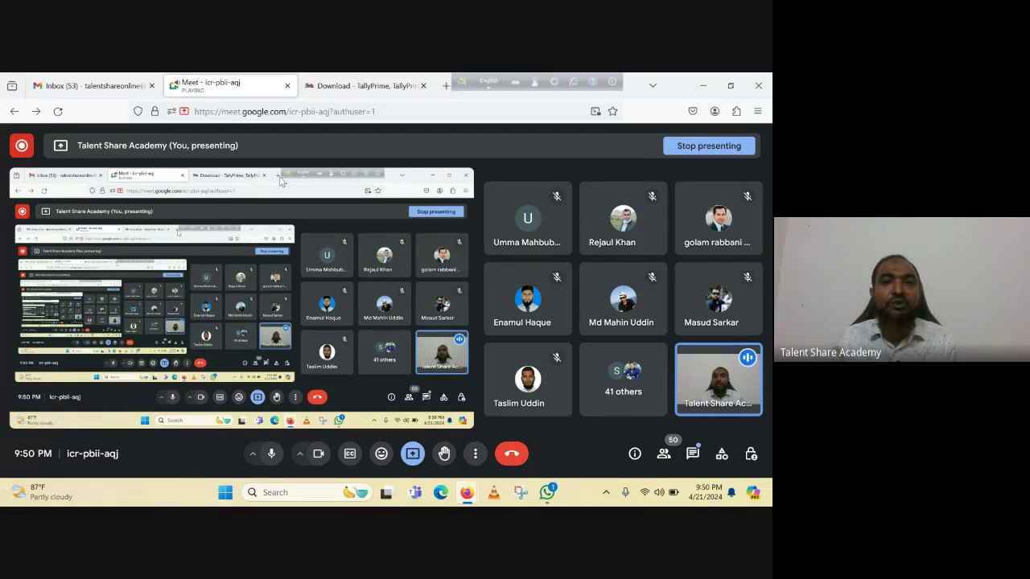
{"action": "left_click", "coordinate": [363, 86]}
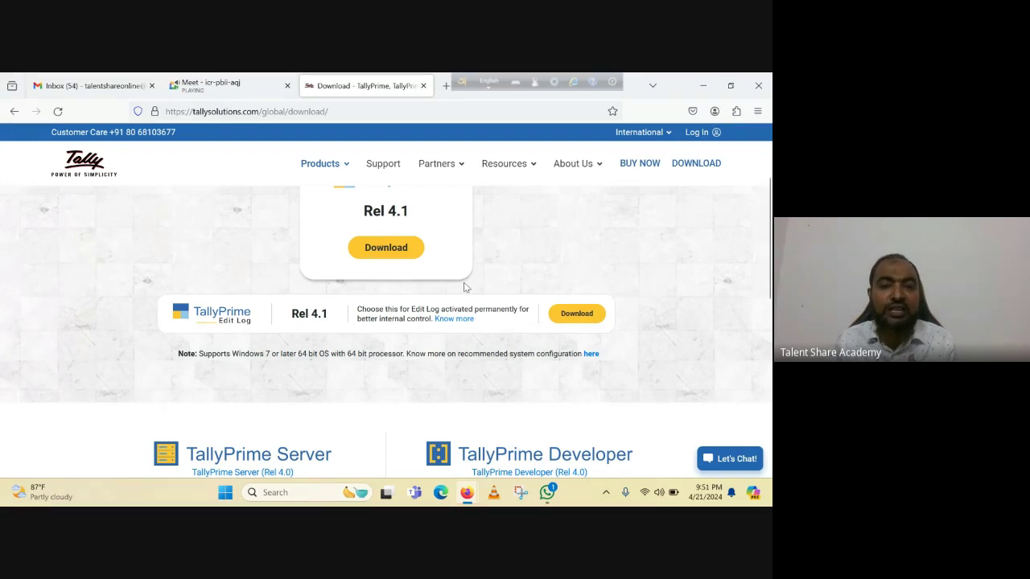
{"action": "left_click", "coordinate": [239, 89]}
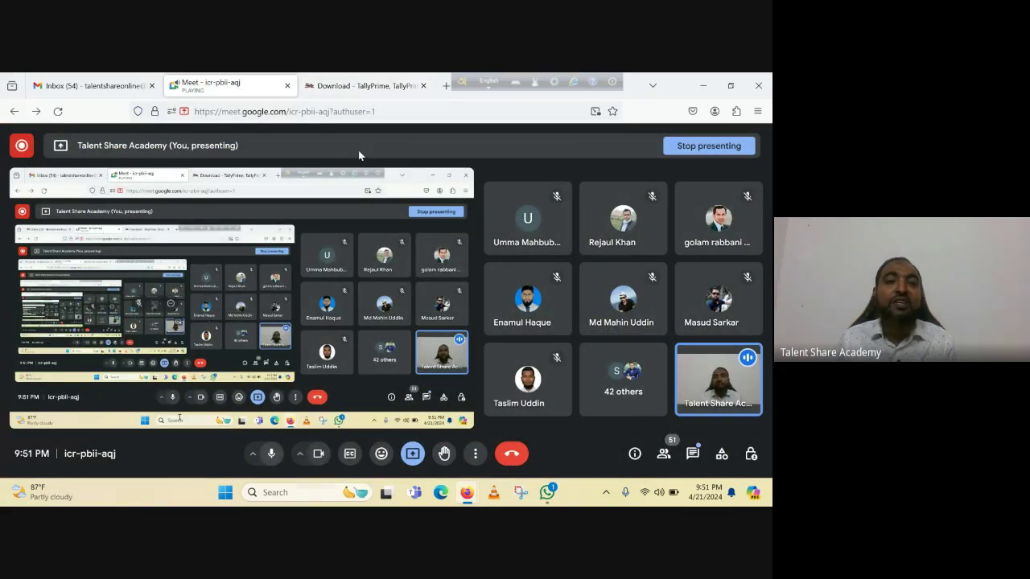
{"action": "left_click", "coordinate": [226, 493]}
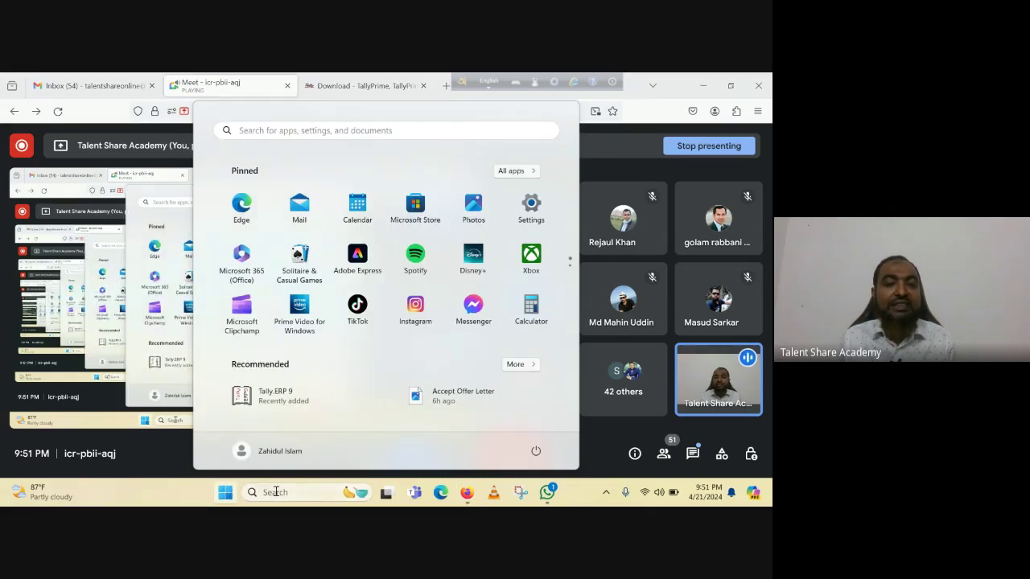
Search Windows for 'ta' and launch TallyPrime from the best match.
{"action": "left_click", "coordinate": [275, 492]}
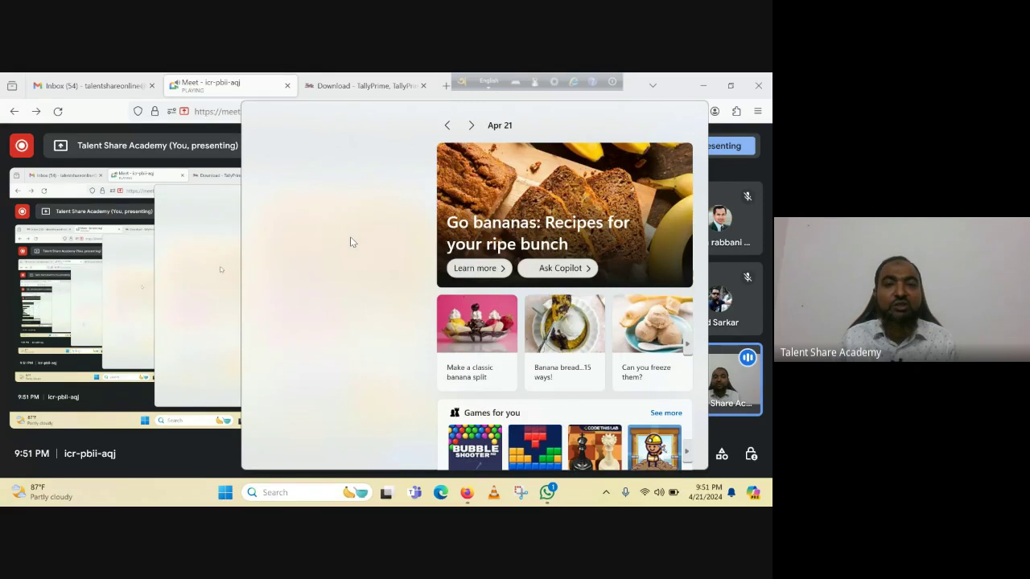
{"action": "type", "text": "tallyPrime"}
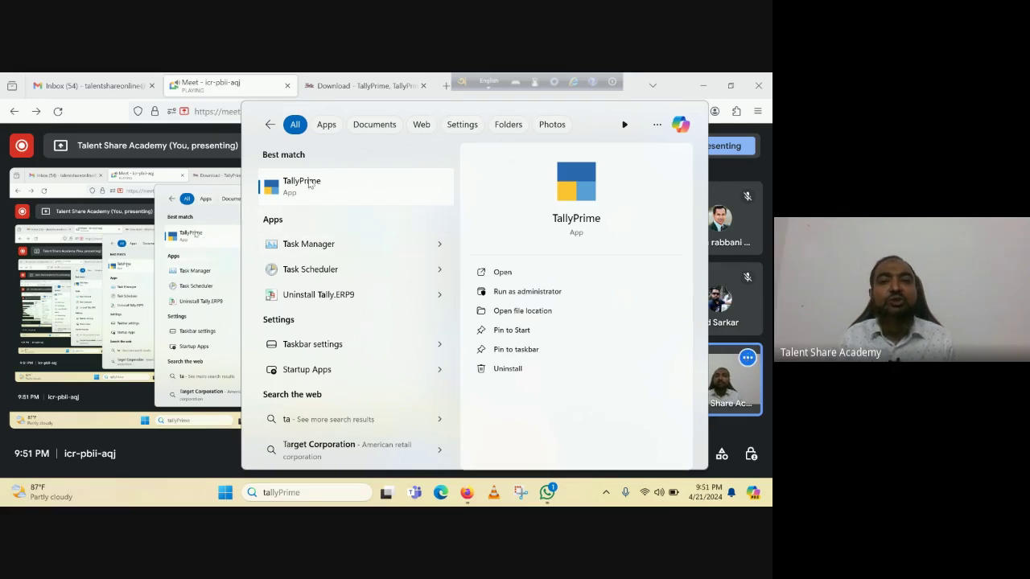
{"action": "left_click", "coordinate": [302, 184]}
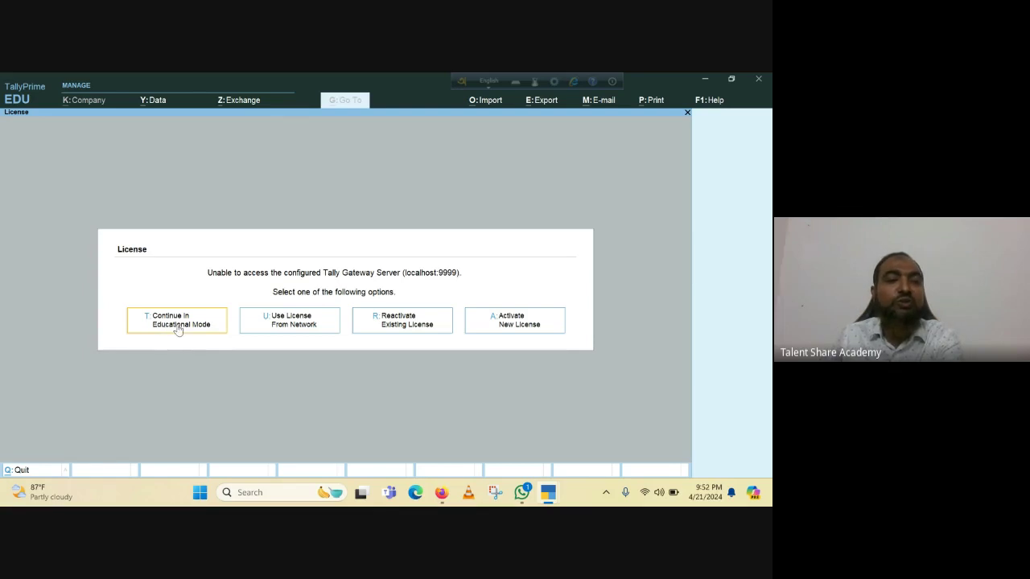
Continue in Educational Mode and start a new company via Company > Create.
{"action": "left_click", "coordinate": [178, 329]}
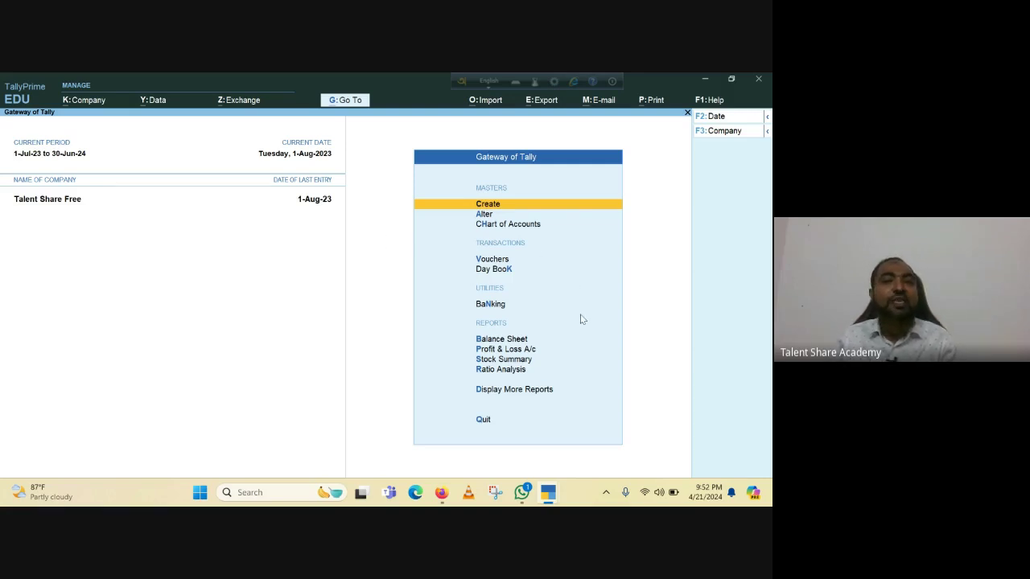
{"action": "left_click", "coordinate": [84, 102]}
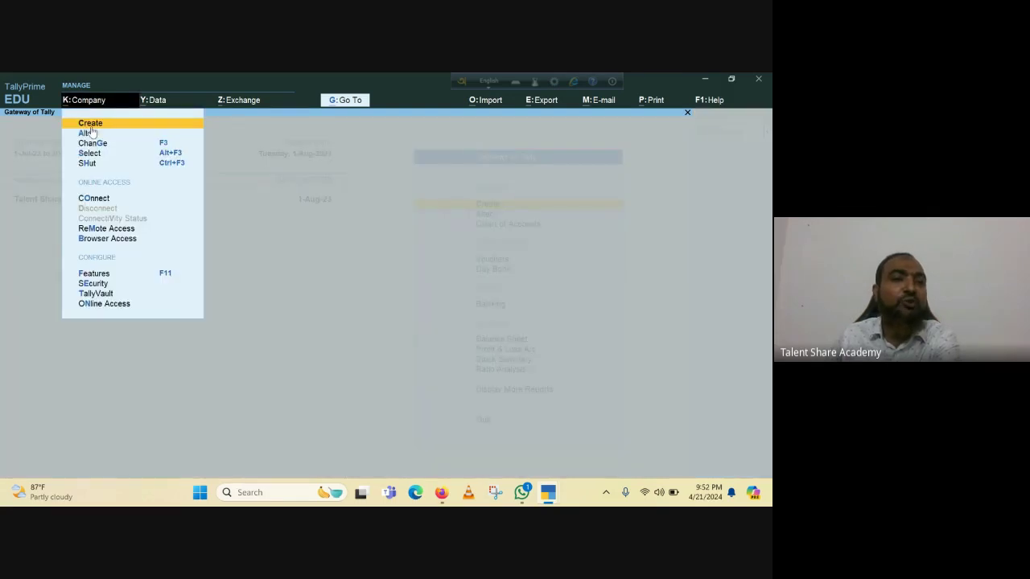
{"action": "left_click", "coordinate": [91, 124]}
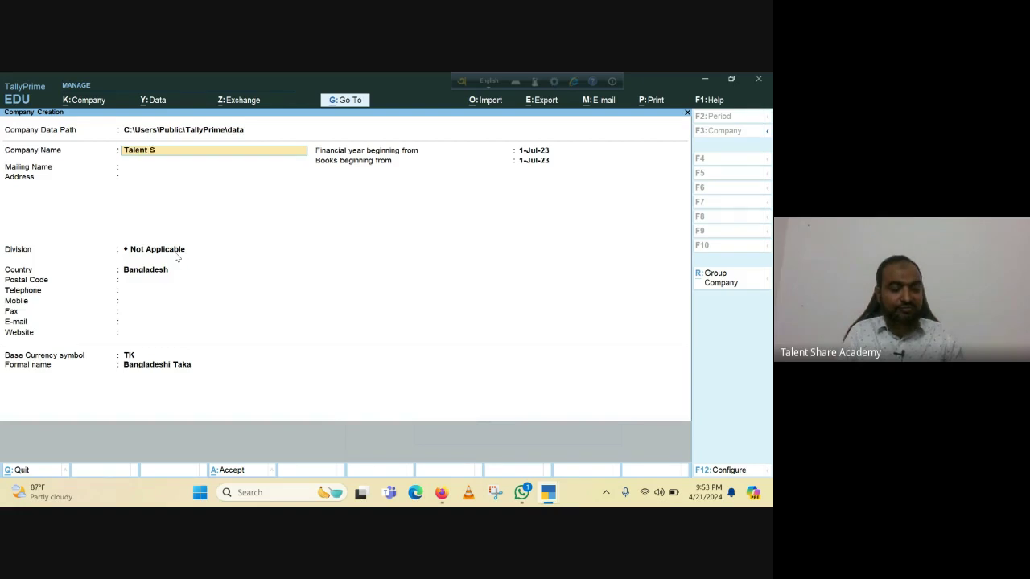
Name the company 'Talent Share Academy Batch 20243' and keep it as the mailing name.
{"action": "type", "text": "hare"}
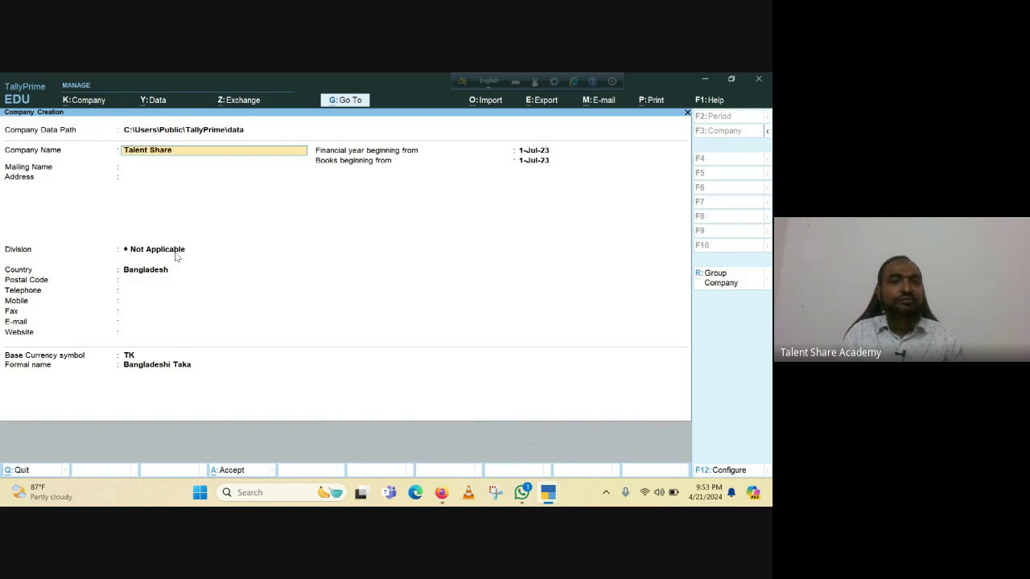
{"action": "type", "text": " A"}
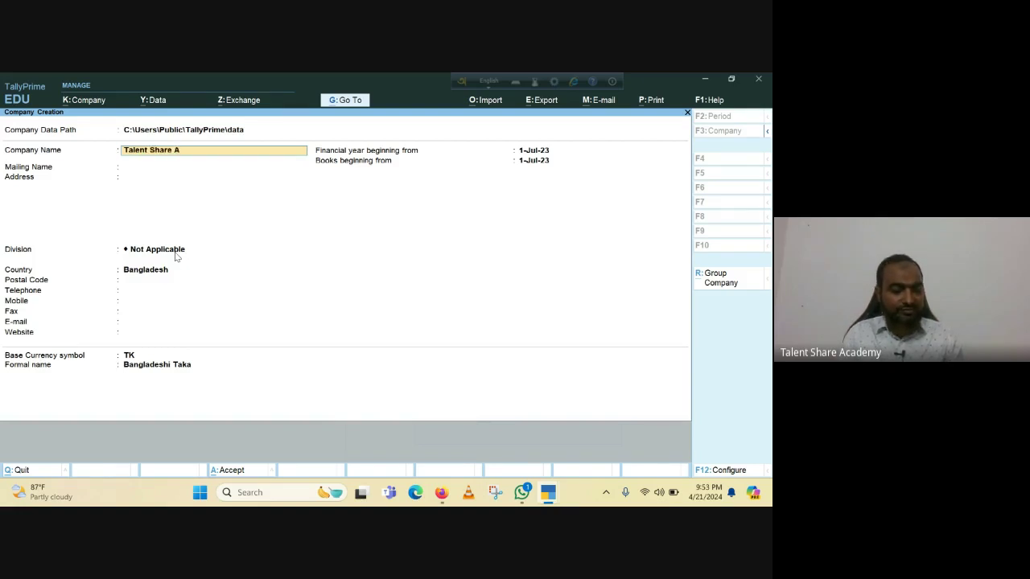
{"action": "type", "text": "cademy"}
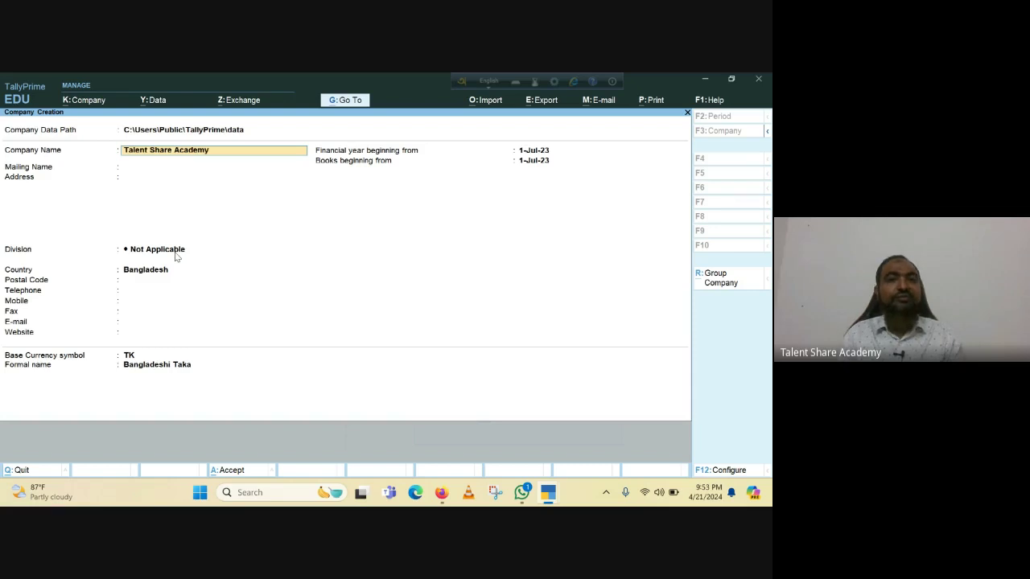
{"action": "type", "text": " Ba"}
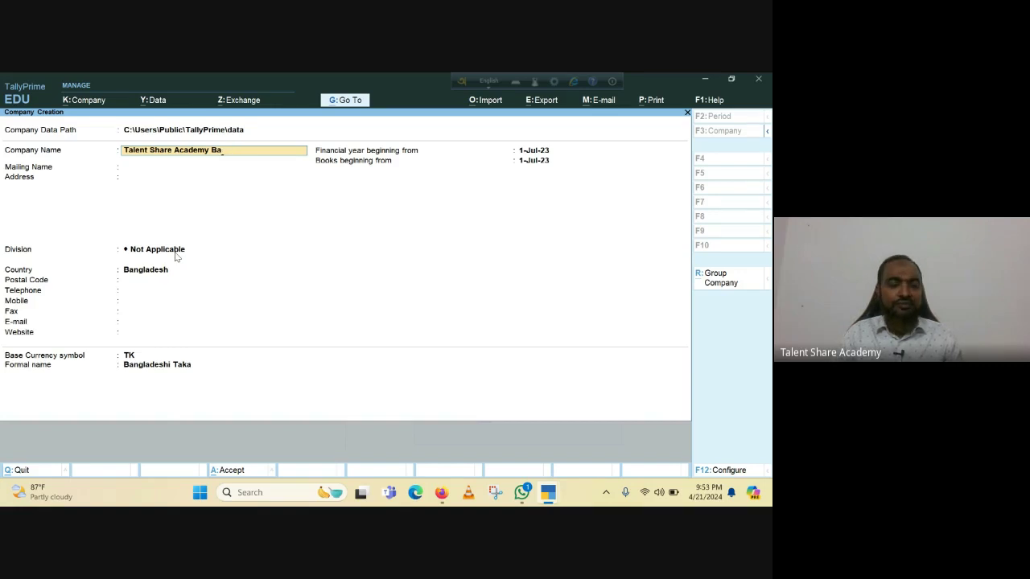
{"action": "type", "text": "tch"}
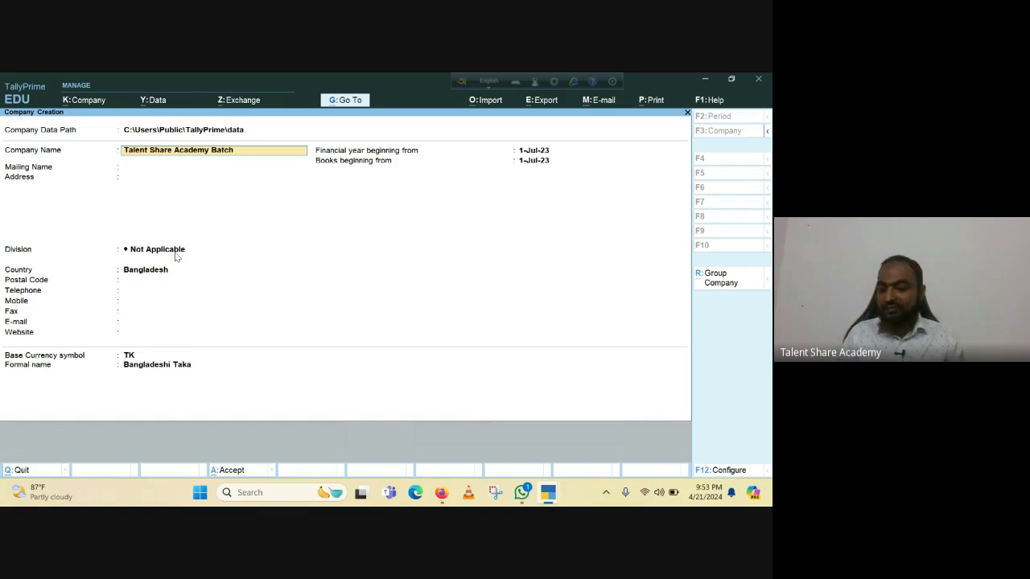
{"action": "type", "text": "ch 20243"}
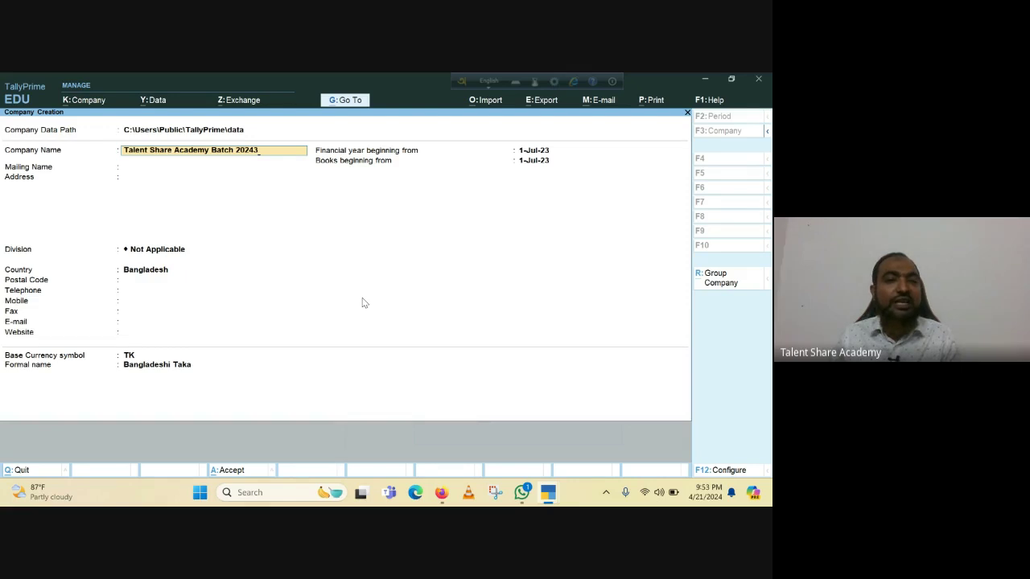
{"action": "key", "text": "Return"}
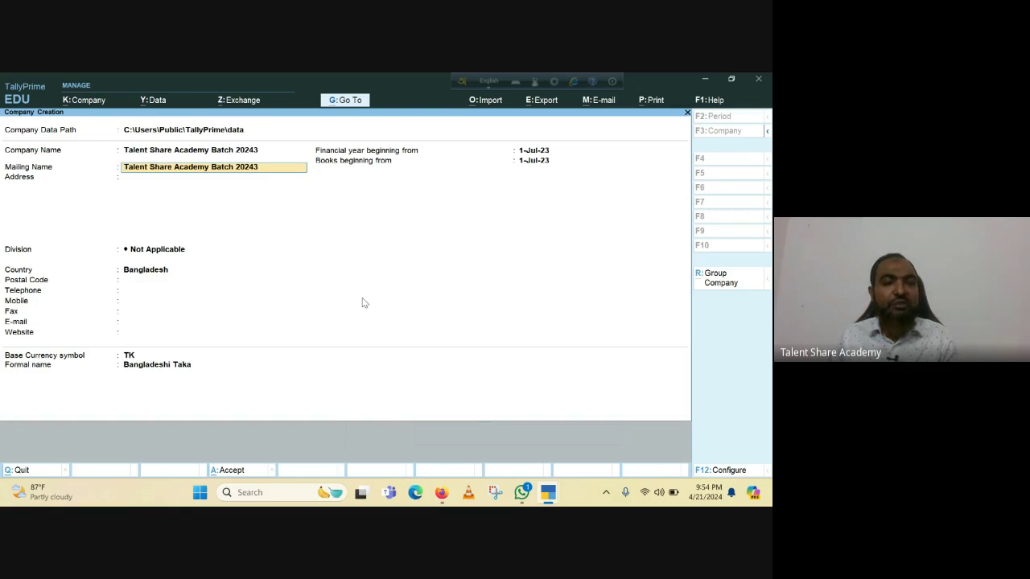
{"action": "key", "text": "Return"}
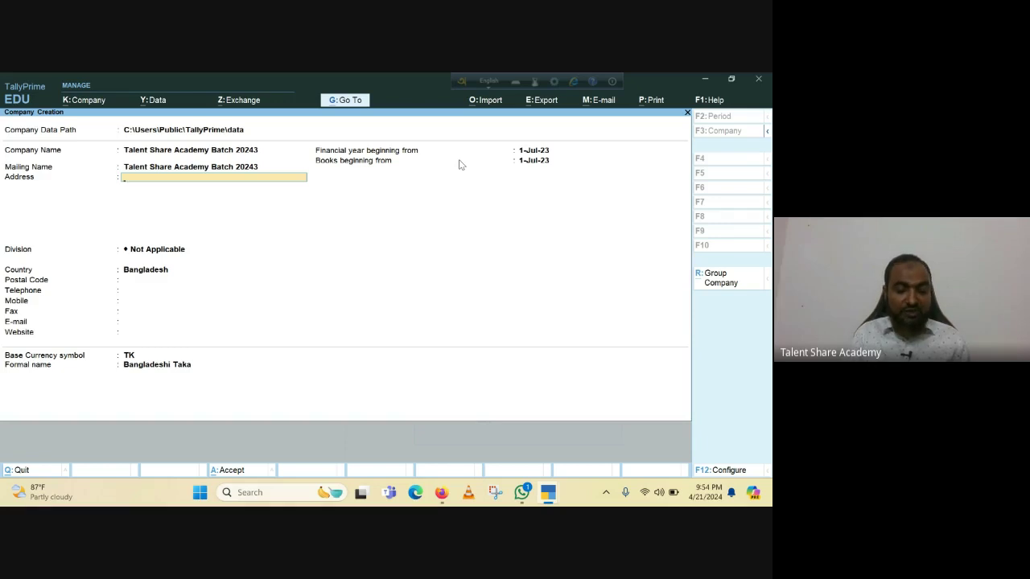
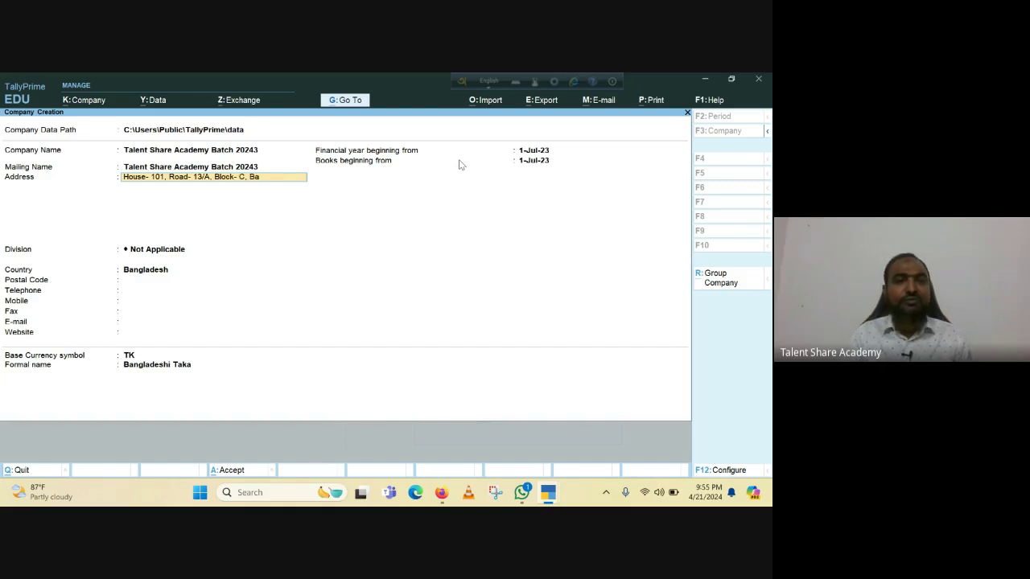
Enter the company's two-line postal address and move on to Division.
{"action": "key", "text": "Return"}
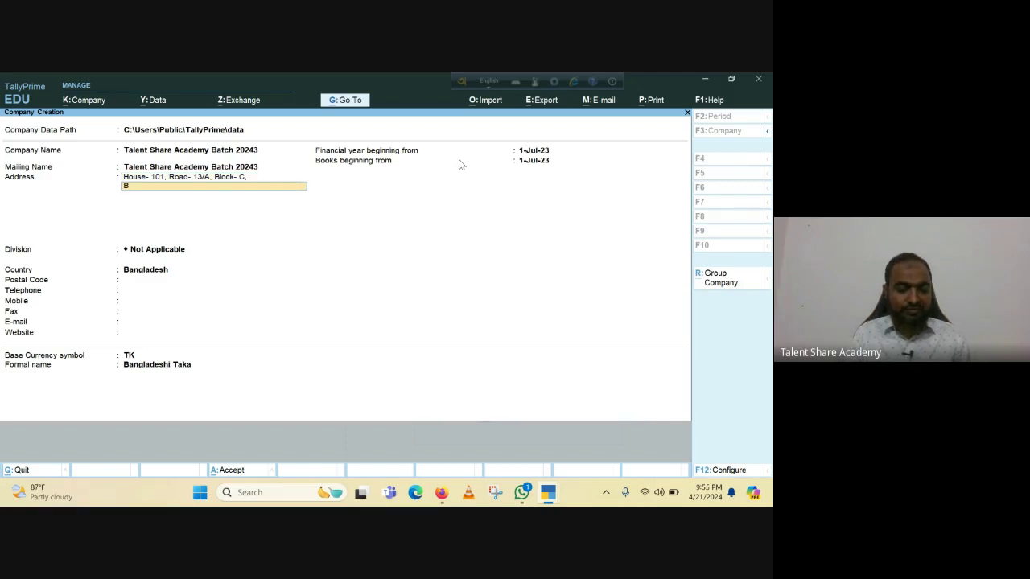
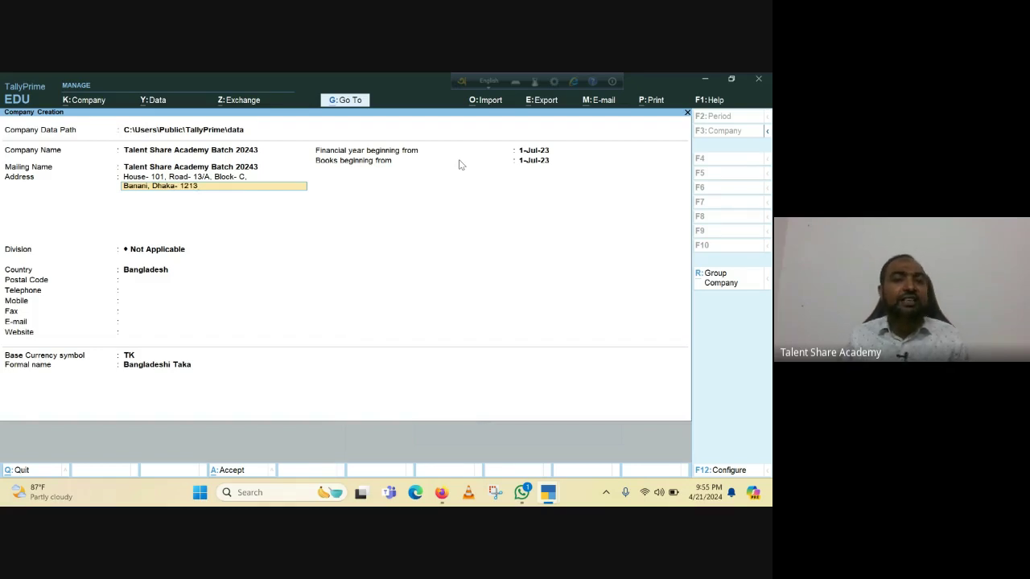
{"action": "key", "text": "Return"}
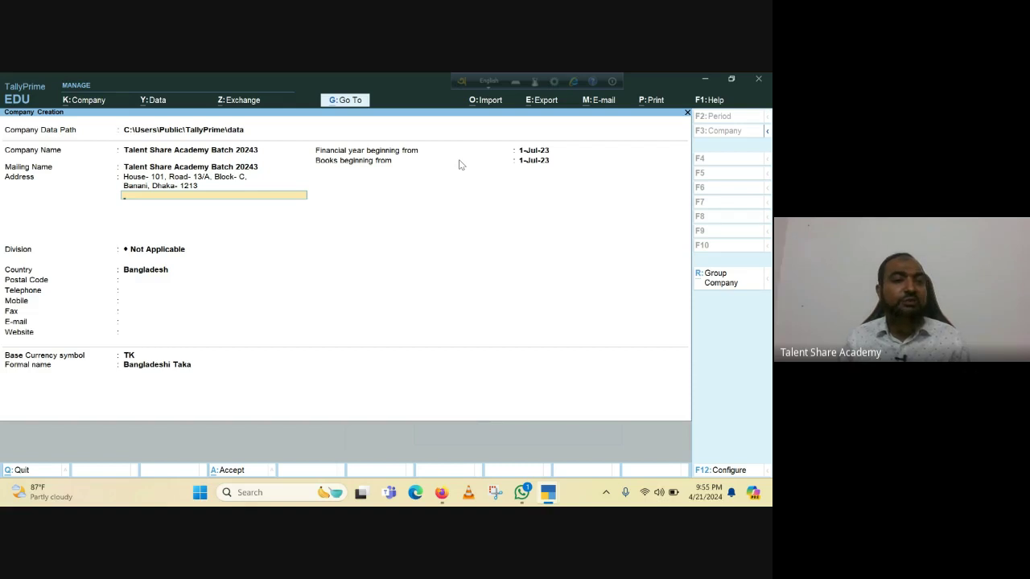
{"action": "key", "text": "Return"}
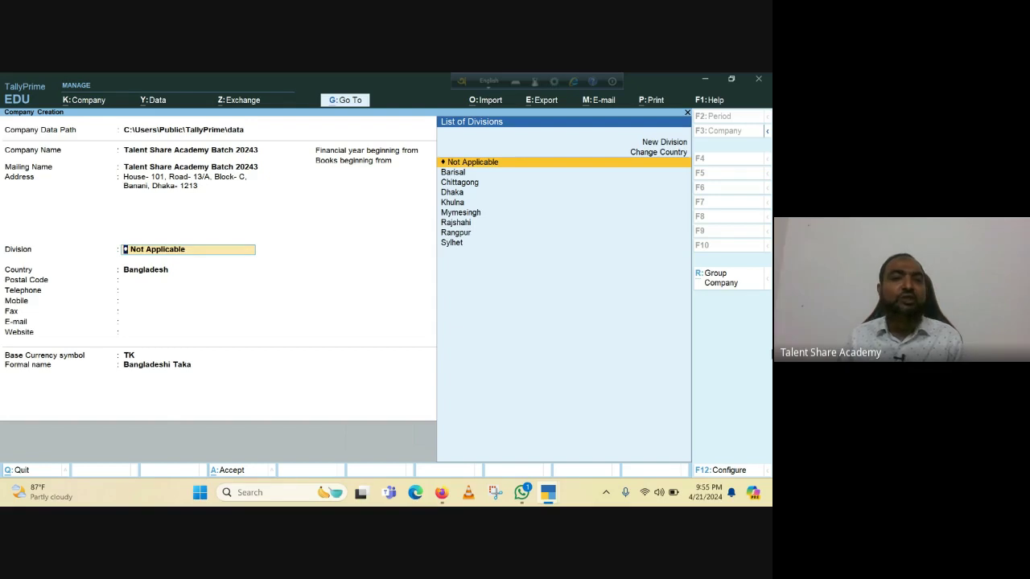
Keep Division Not Applicable and country Bangladesh, then enter the postal code and two telephone numbers.
{"action": "key", "text": "Return"}
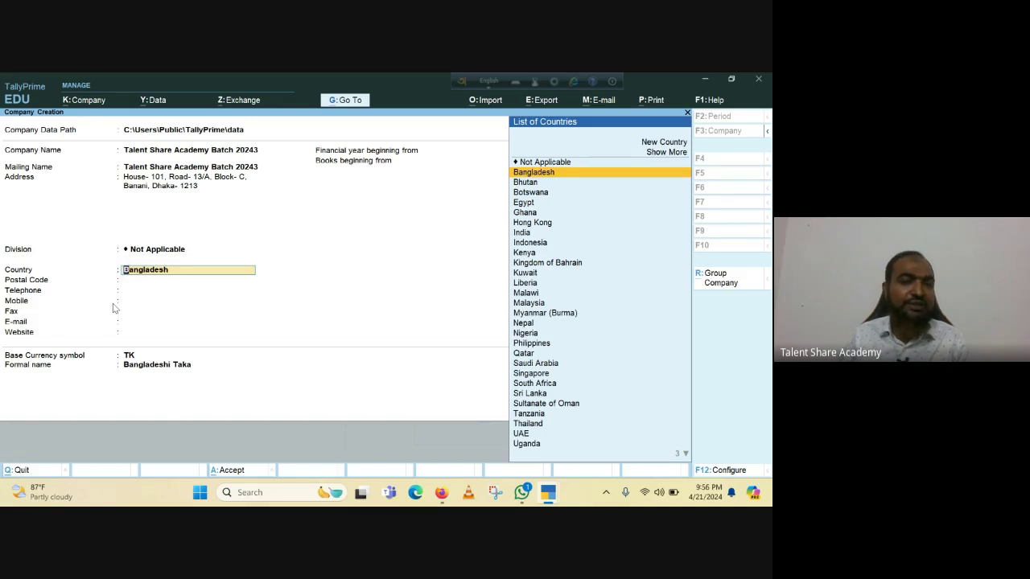
{"action": "key", "text": "Return"}
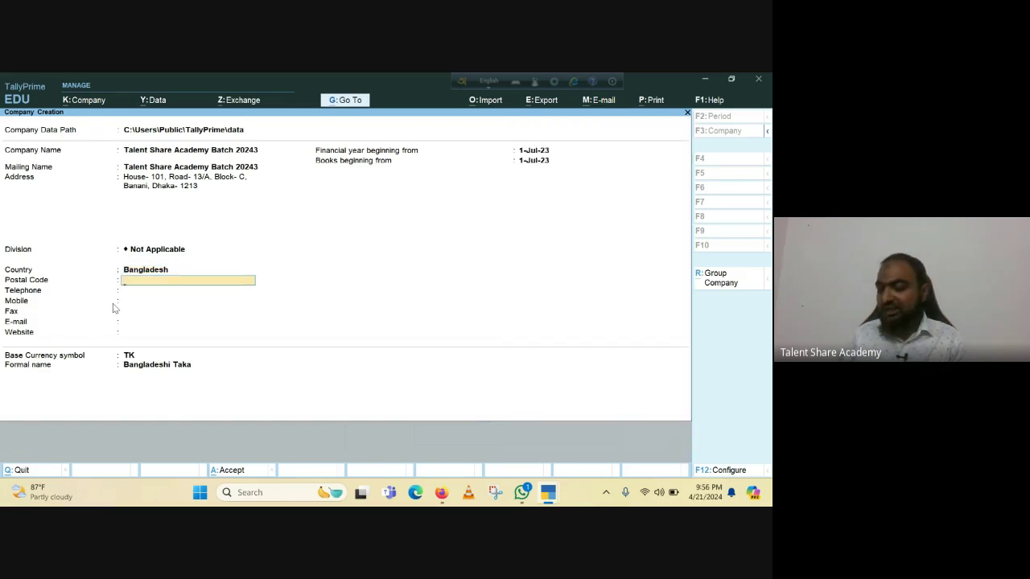
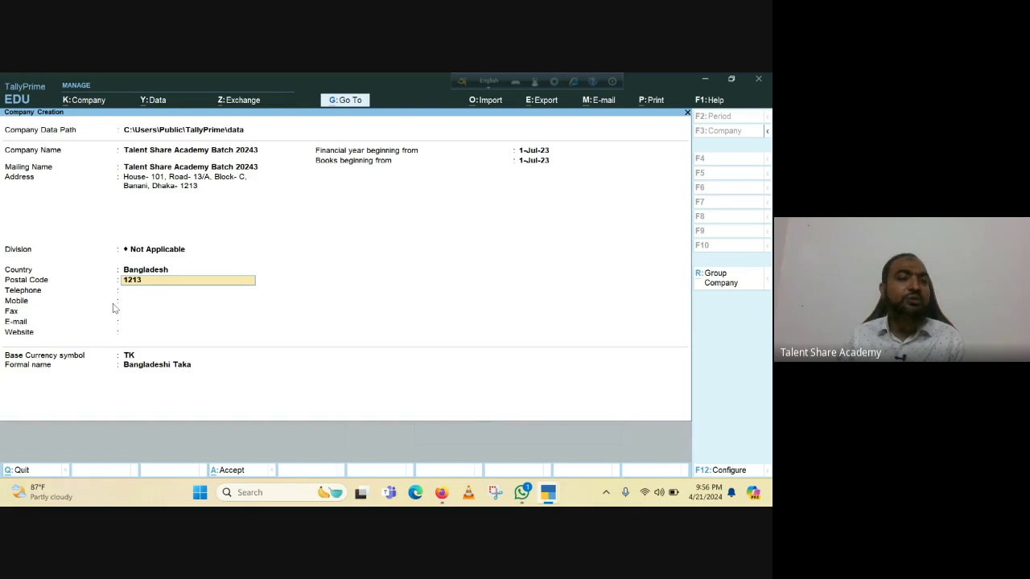
{"action": "key", "text": "Return"}
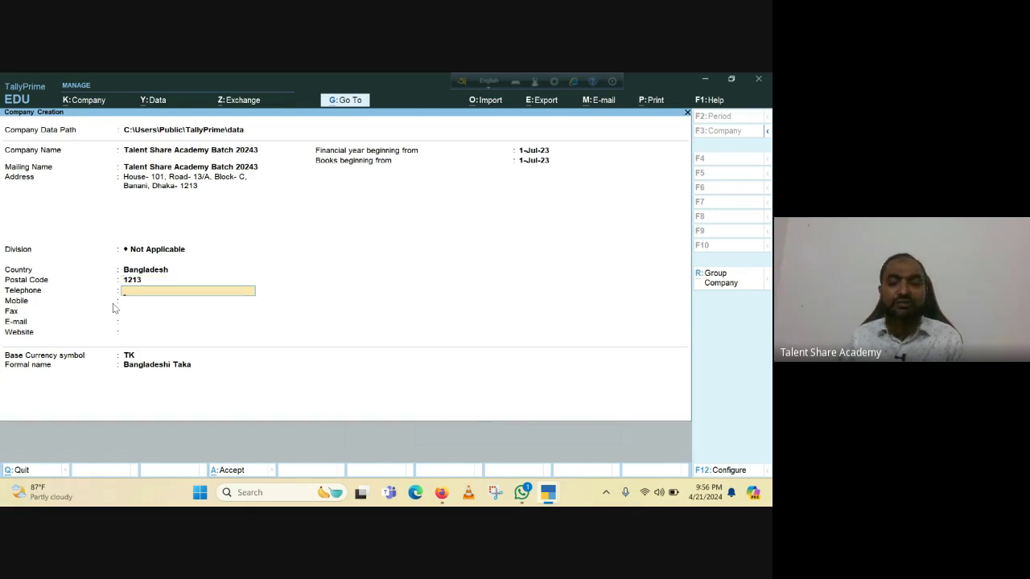
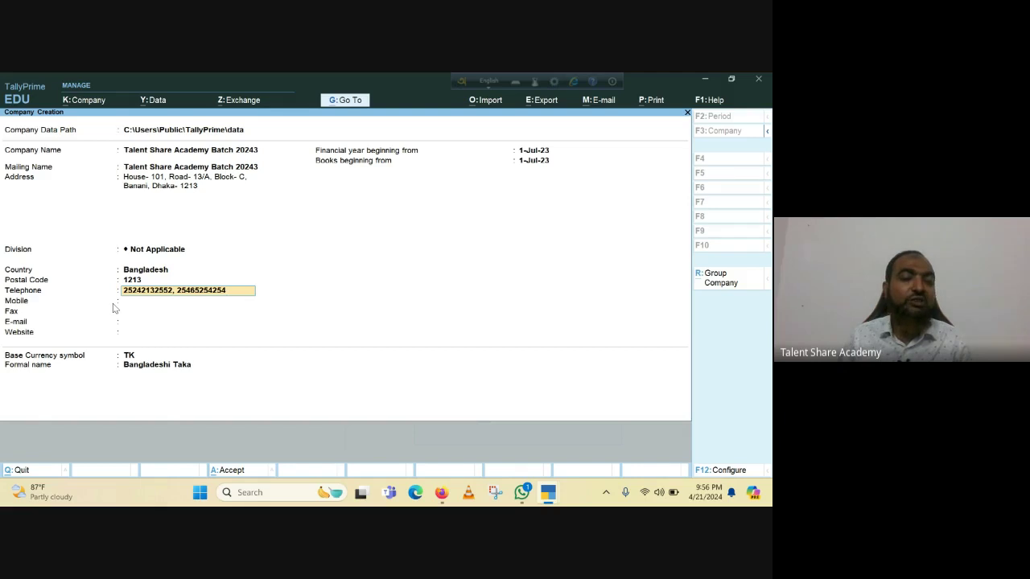
{"action": "key", "text": "Return"}
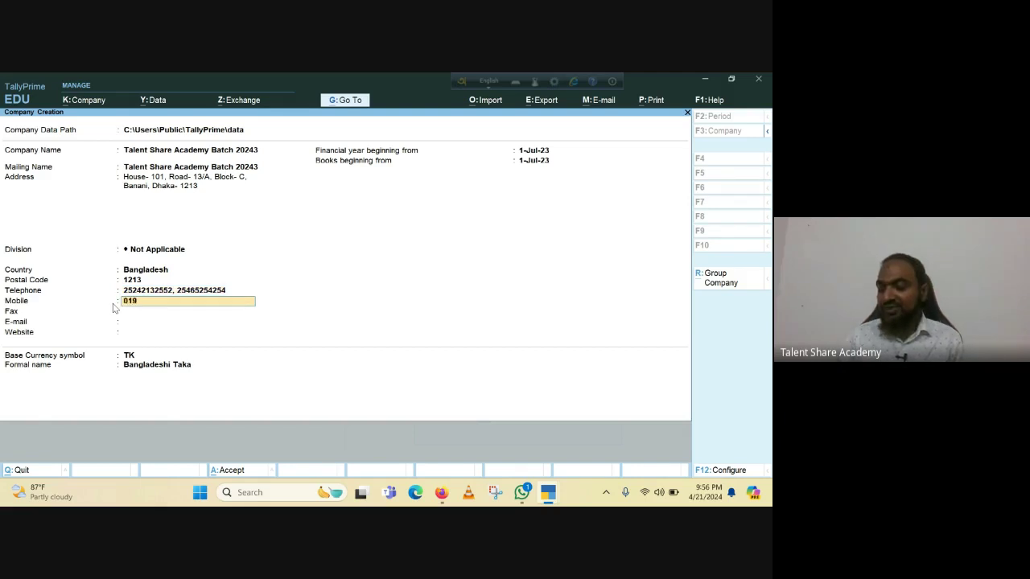
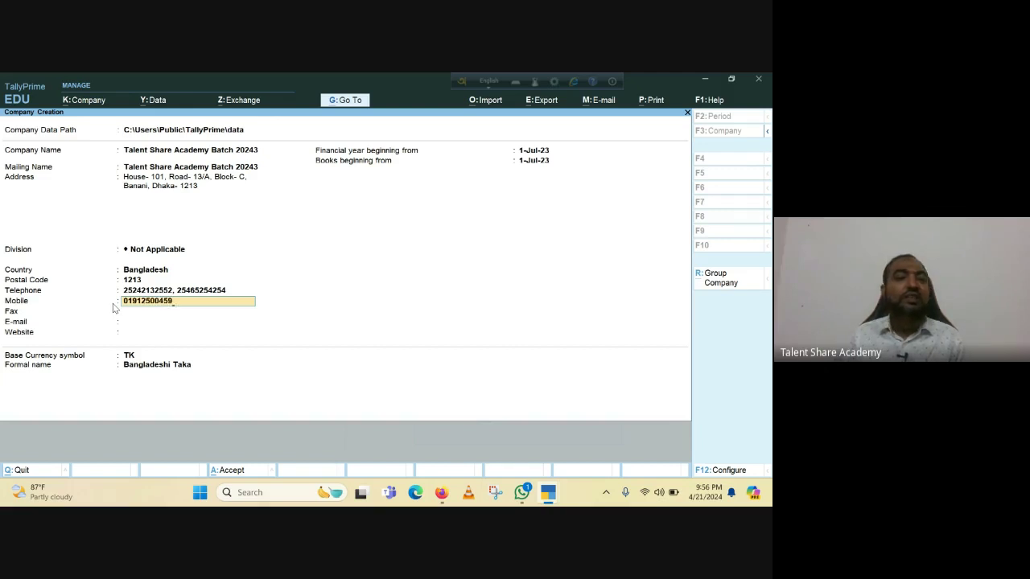
{"action": "key", "text": "Return"}
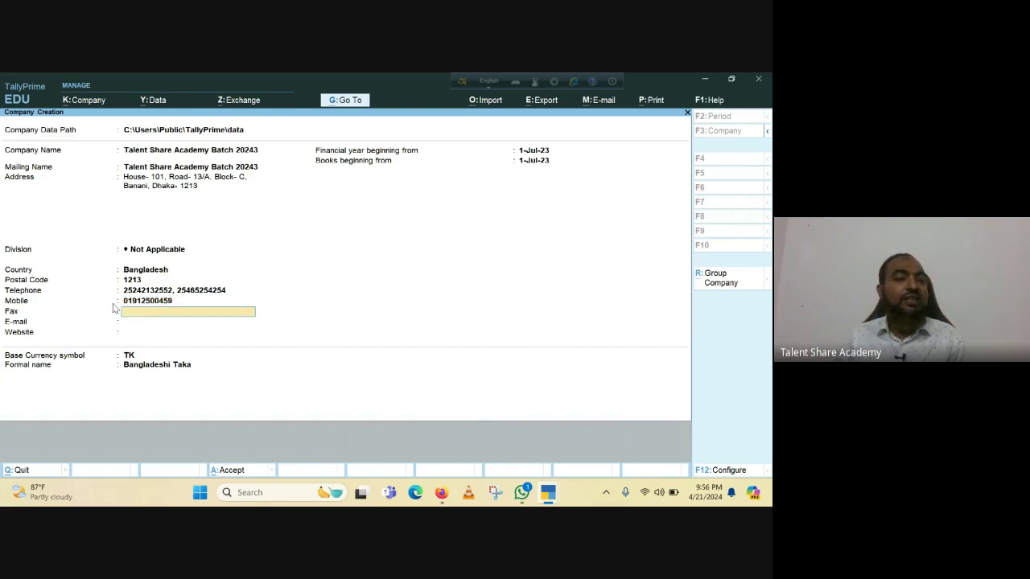
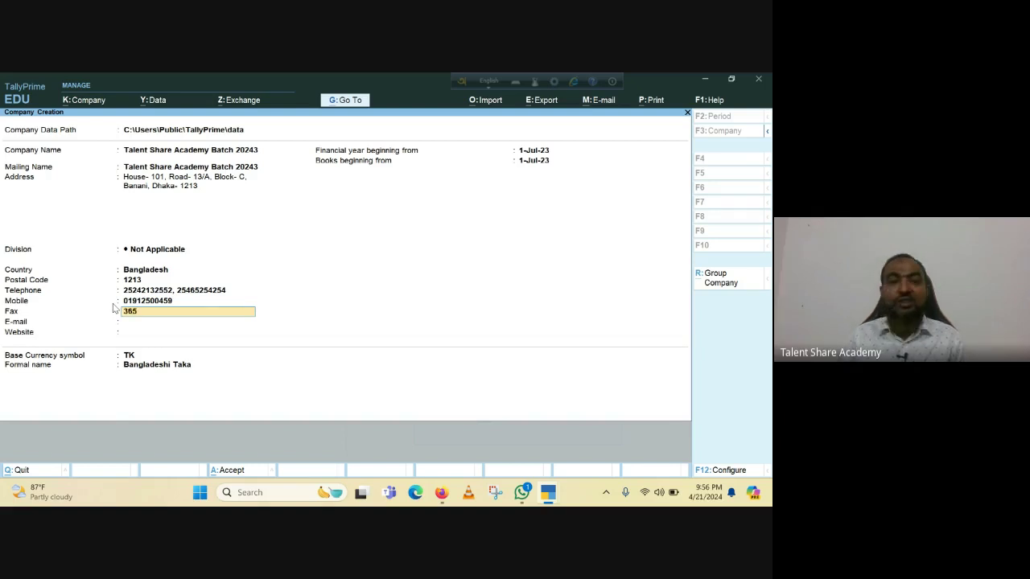
{"action": "key", "text": "BackSpace"}
{"action": "key", "text": "BackSpace"}
{"action": "key", "text": "BackSpace"}
{"action": "key", "text": "BackSpace"}
{"action": "key", "text": "BackSpace"}
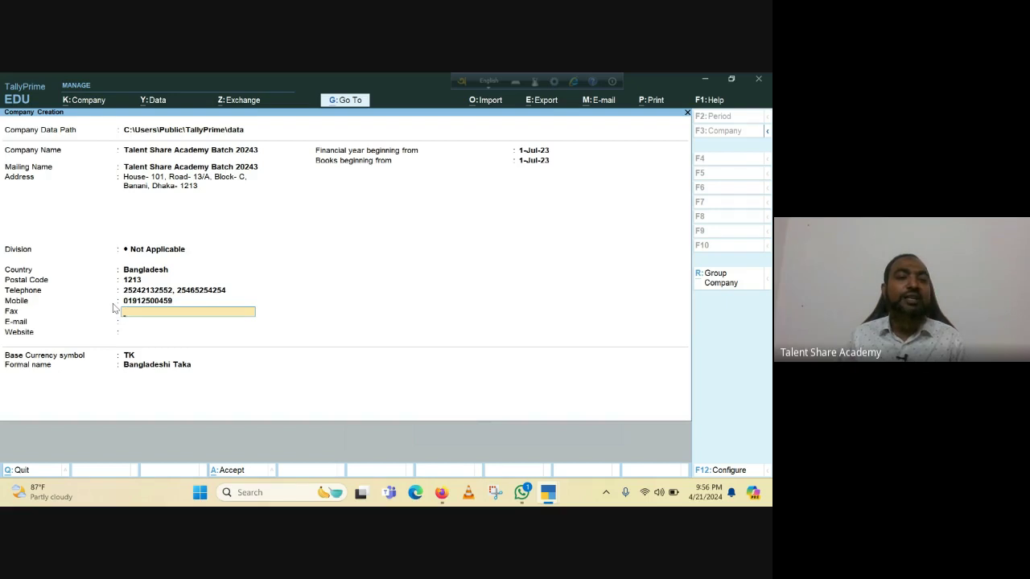
{"action": "key", "text": "Return"}
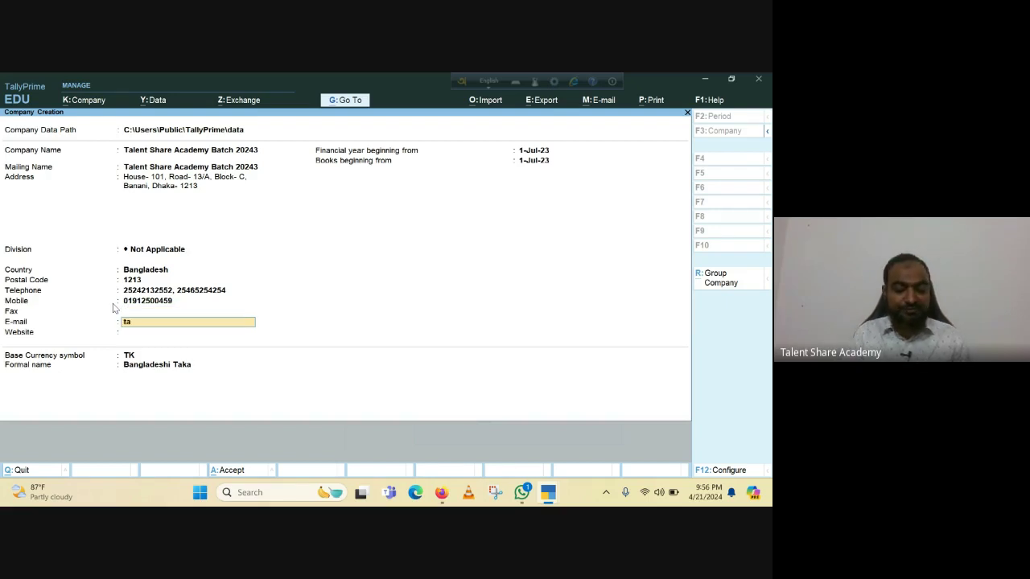
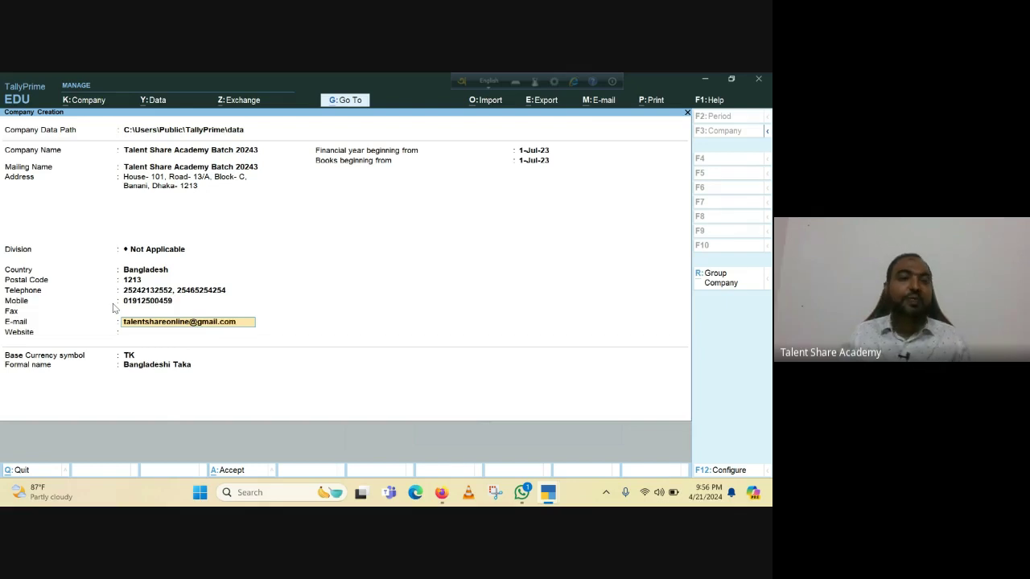
{"action": "key", "text": "Return"}
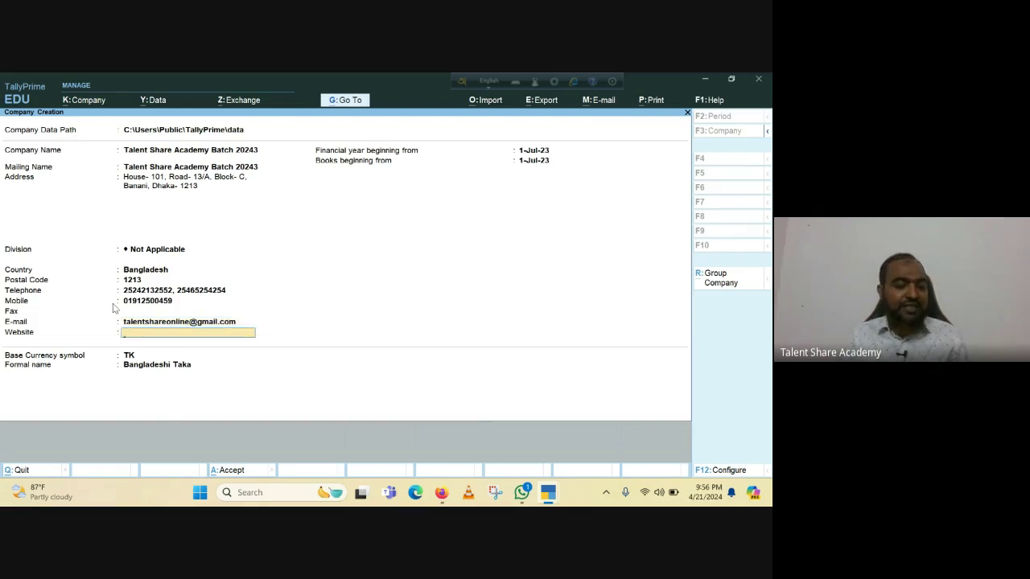
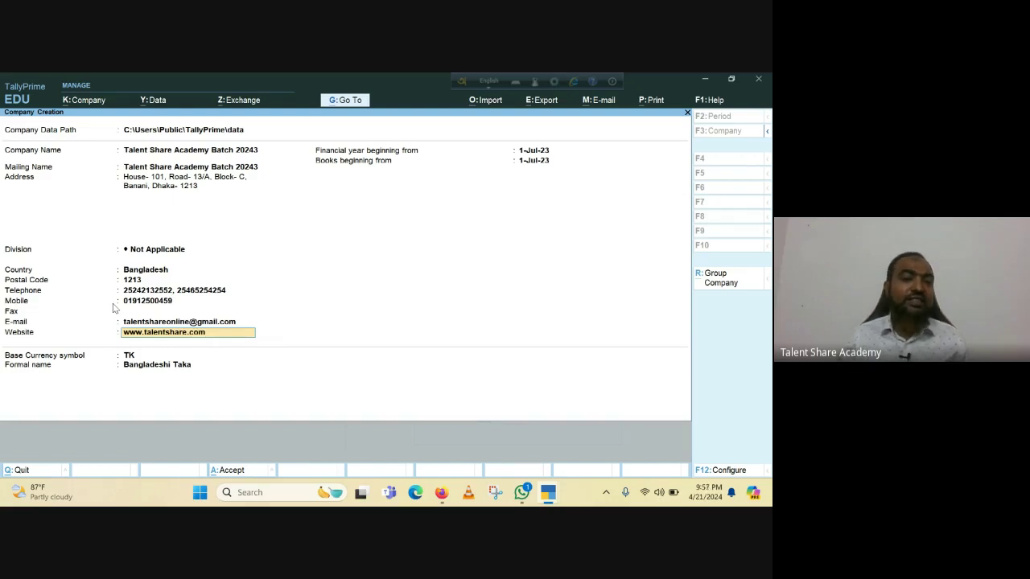
{"action": "key", "text": "Return"}
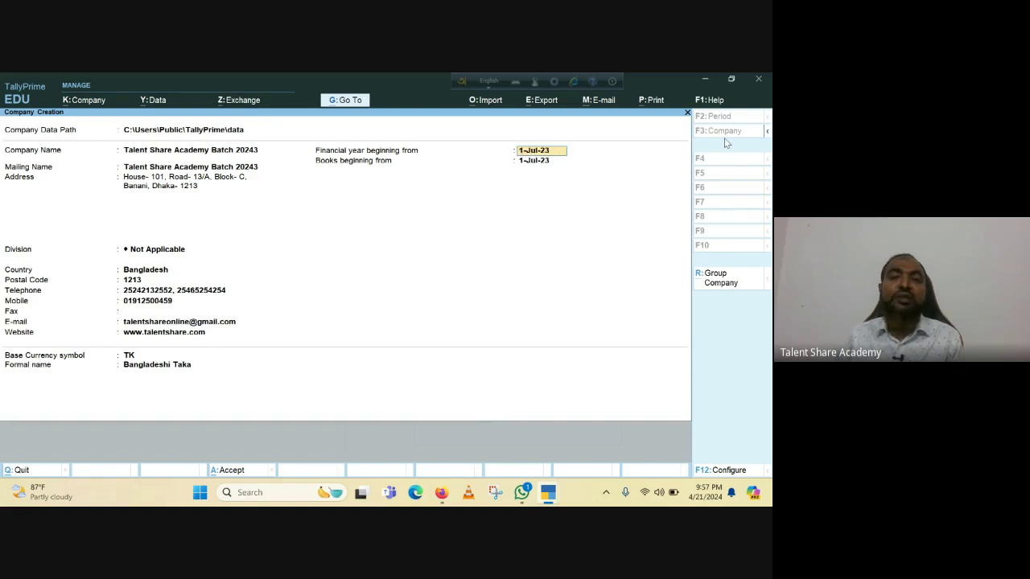
Keep 1-Jul-23 financial year and books dates, TK symbol and Bangladeshi Taka formal name.
{"action": "key", "text": "Return"}
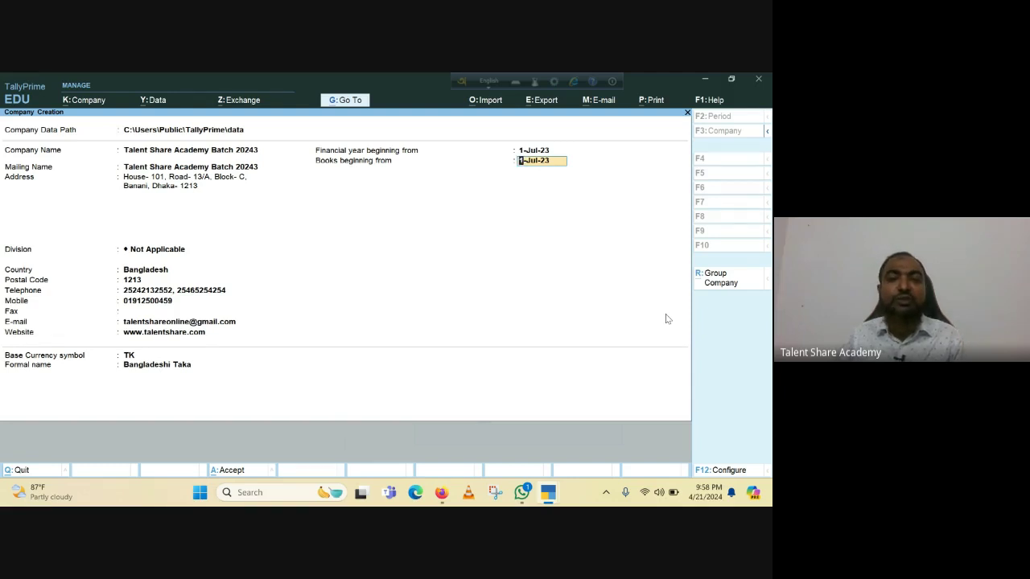
{"action": "key", "text": "Return"}
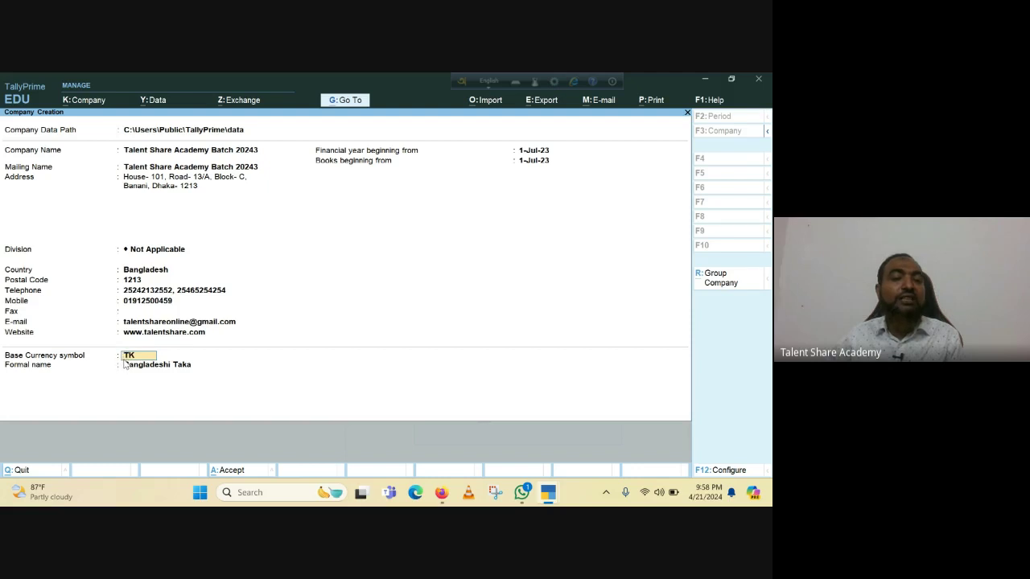
{"action": "key", "text": "Return"}
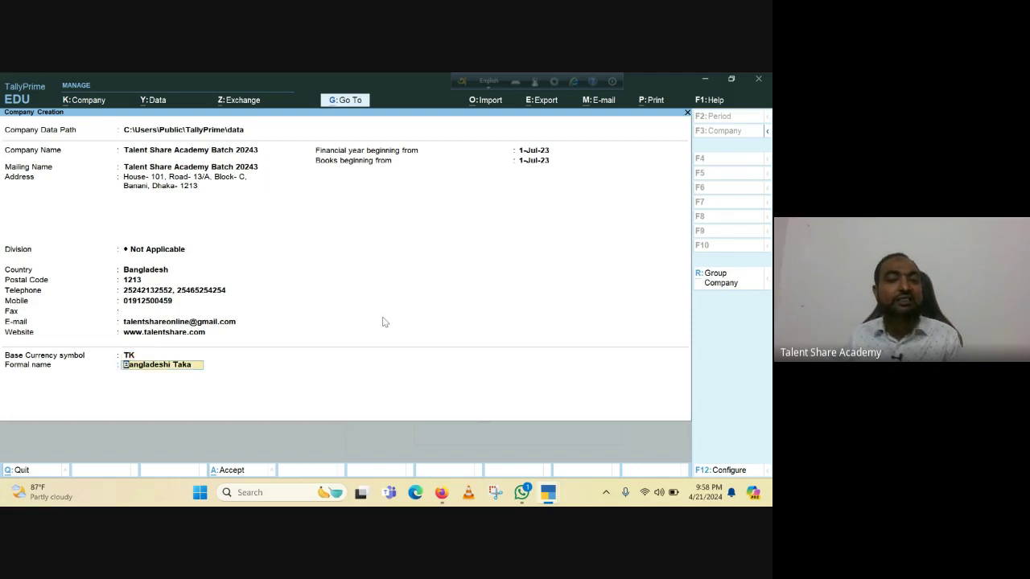
{"action": "key", "text": "Return"}
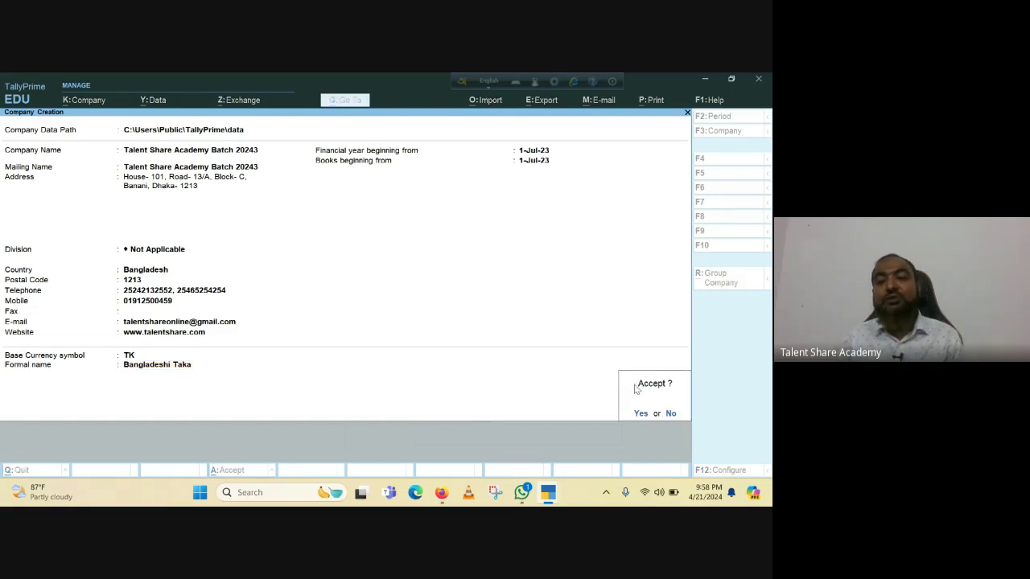
Accept and save the new company 'Talent Share Academy Batch 20243'.
{"action": "key", "text": "Return"}
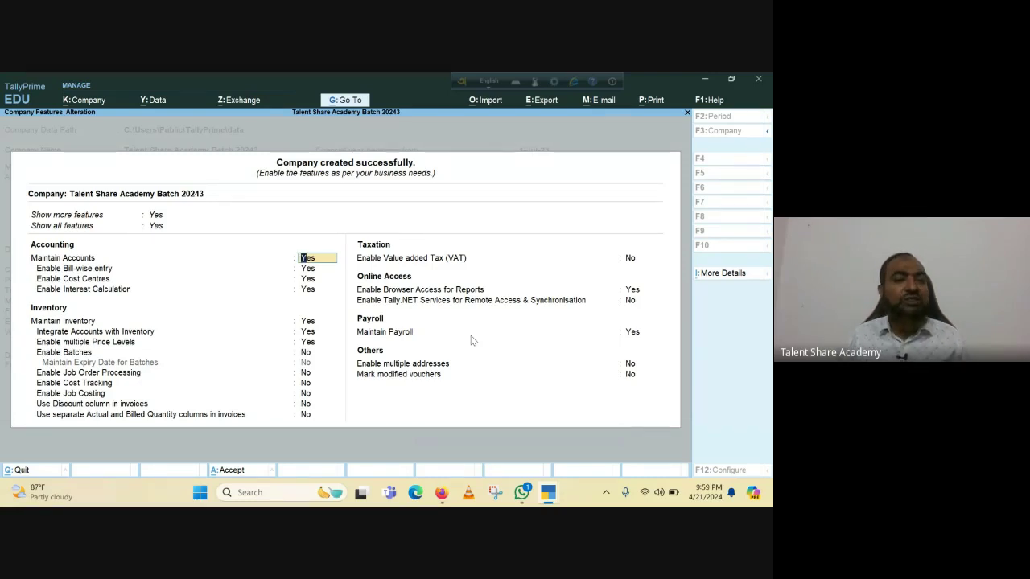
Keep Maintain Accounts at Yes and set Bill-wise entry and Cost Centres to No.
{"action": "key", "text": "Return"}
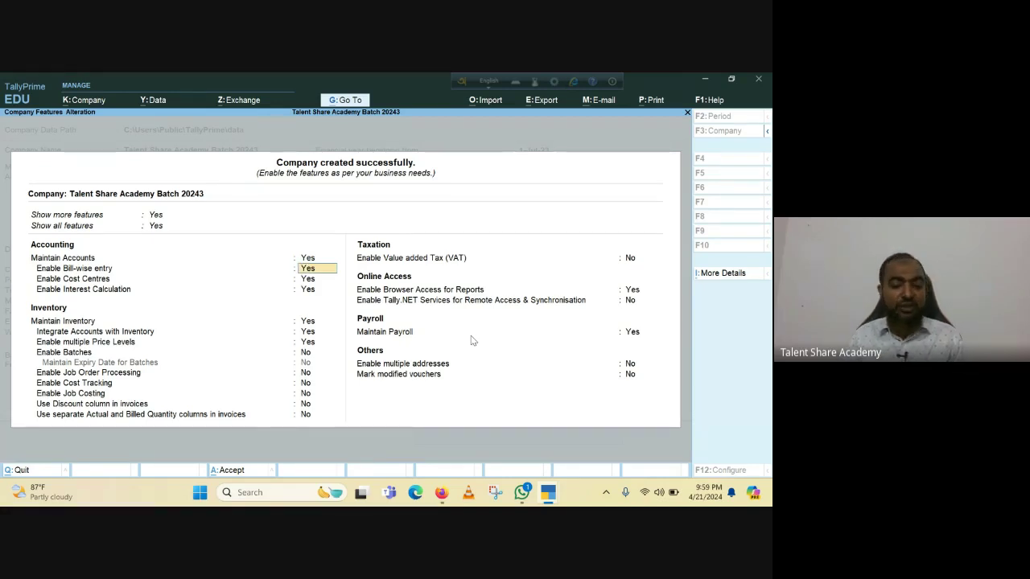
{"action": "type", "text": "n"}
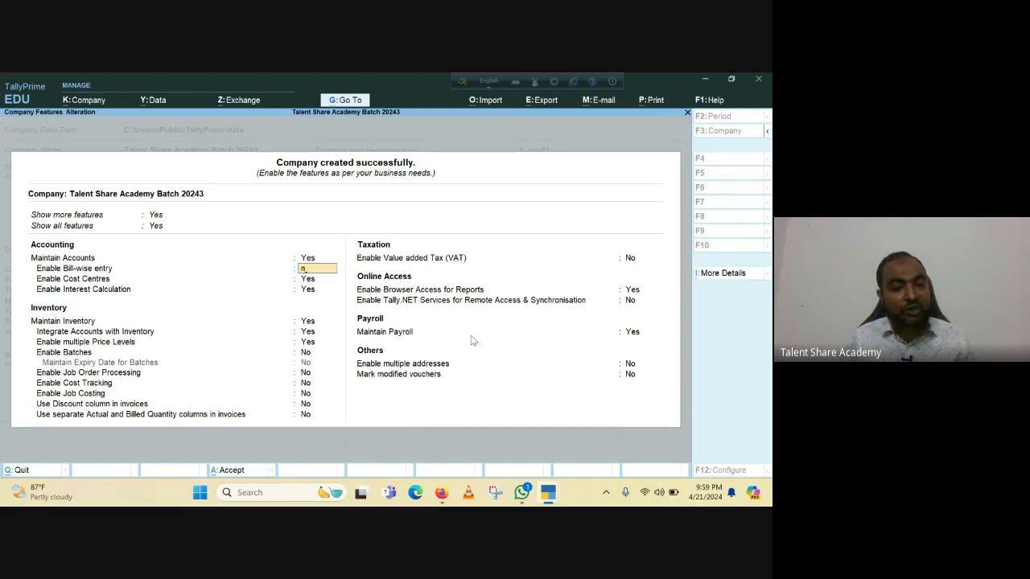
{"action": "key", "text": "Return"}
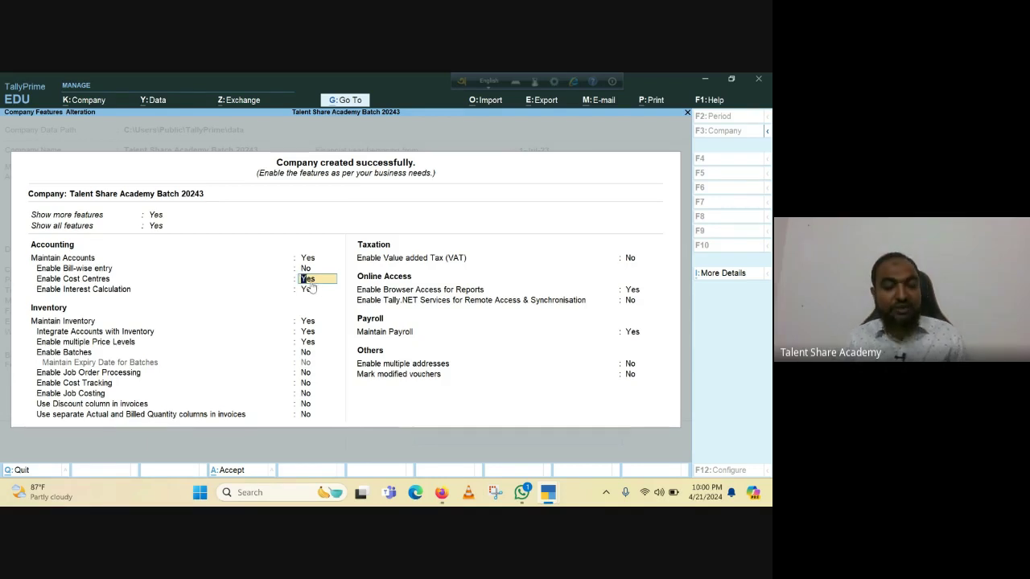
{"action": "type", "text": "n"}
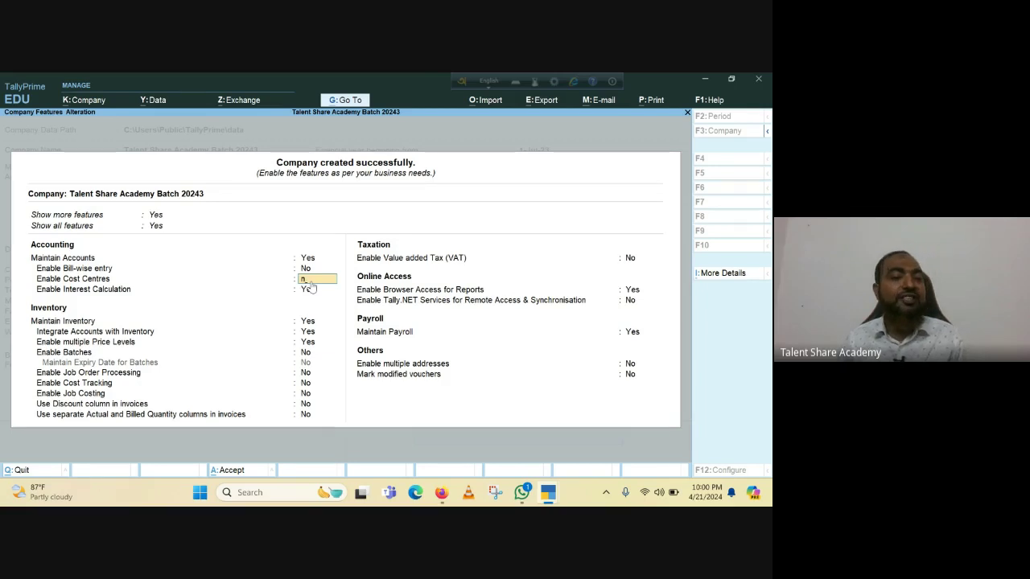
{"action": "key", "text": "Return"}
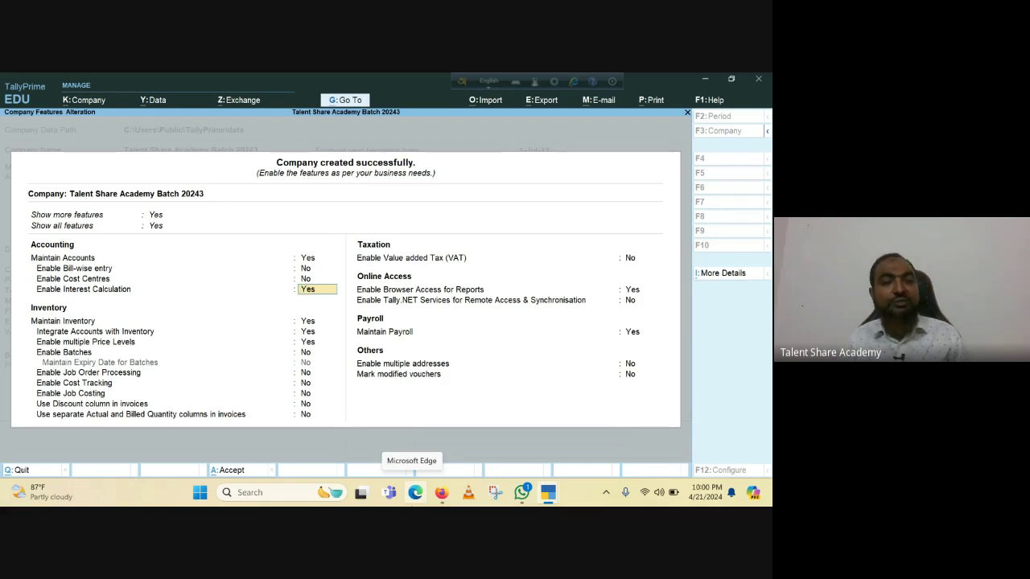
Set Interest Calculation and multiple Price Levels to No, leaving inventory integration unchanged.
{"action": "type", "text": "n"}
{"action": "key", "text": "Return"}
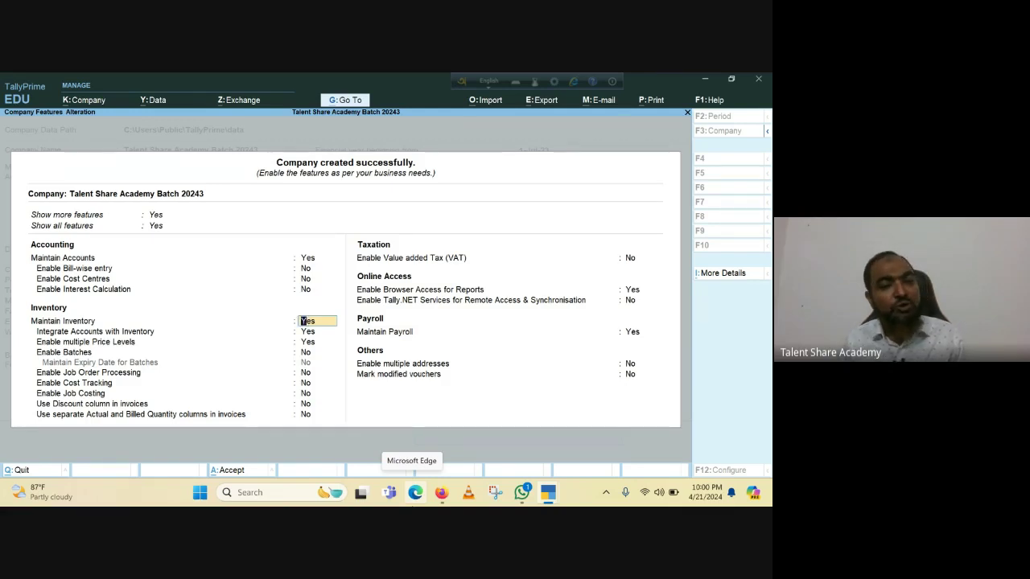
{"action": "key", "text": "Return"}
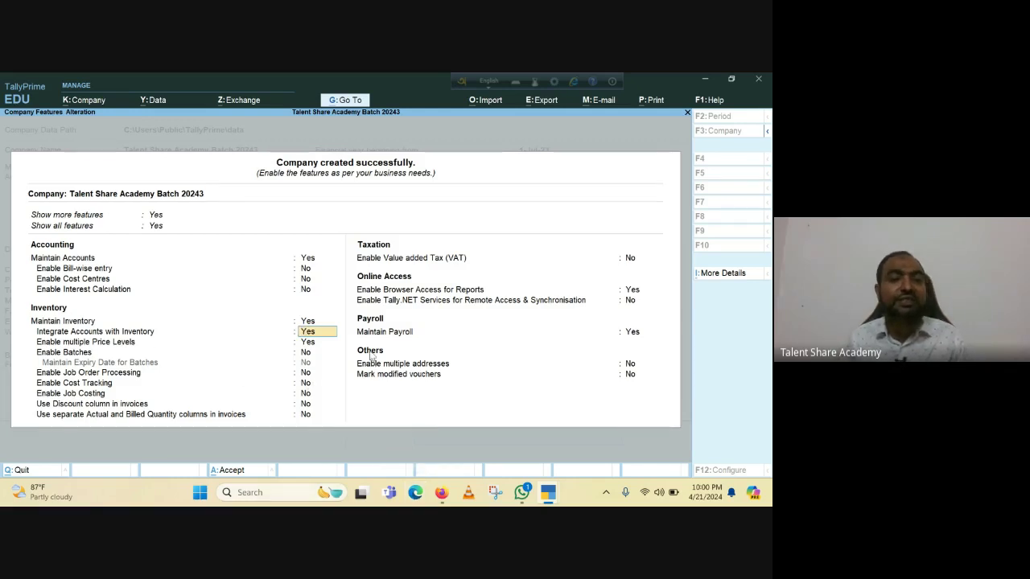
{"action": "key", "text": "Return"}
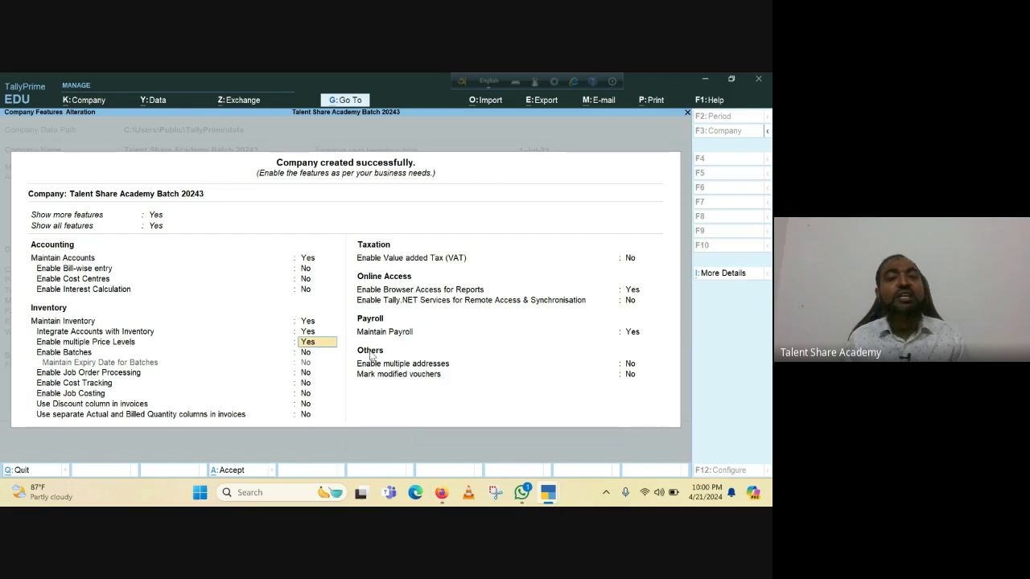
{"action": "type", "text": "n"}
{"action": "key", "text": "Return"}
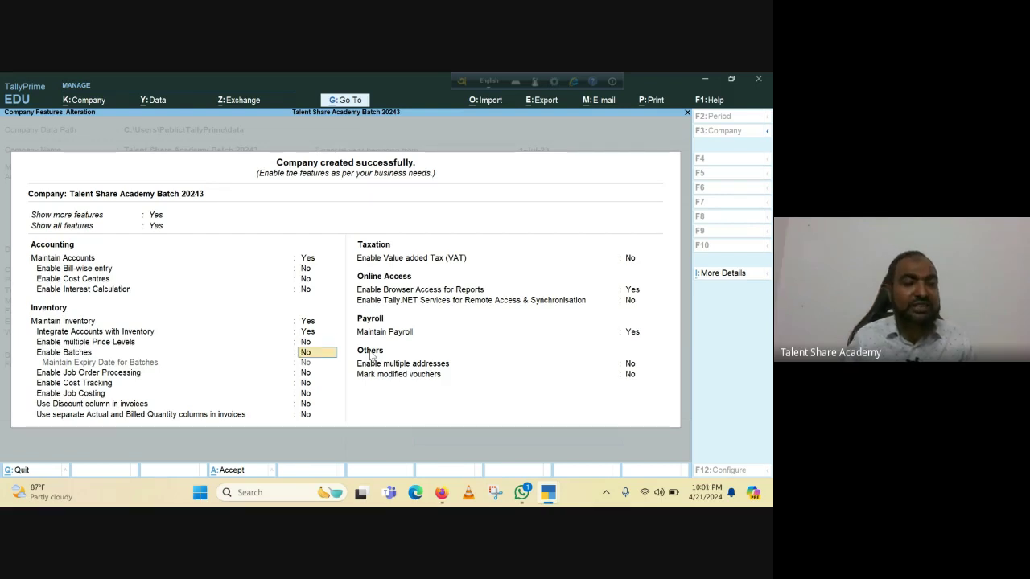
Set Maintain Payroll to No, leaving the other features as they are.
{"action": "key", "text": "Return"}
{"action": "key", "text": "Return"}
{"action": "key", "text": "Return"}
{"action": "key", "text": "Return"}
{"action": "key", "text": "Return"}
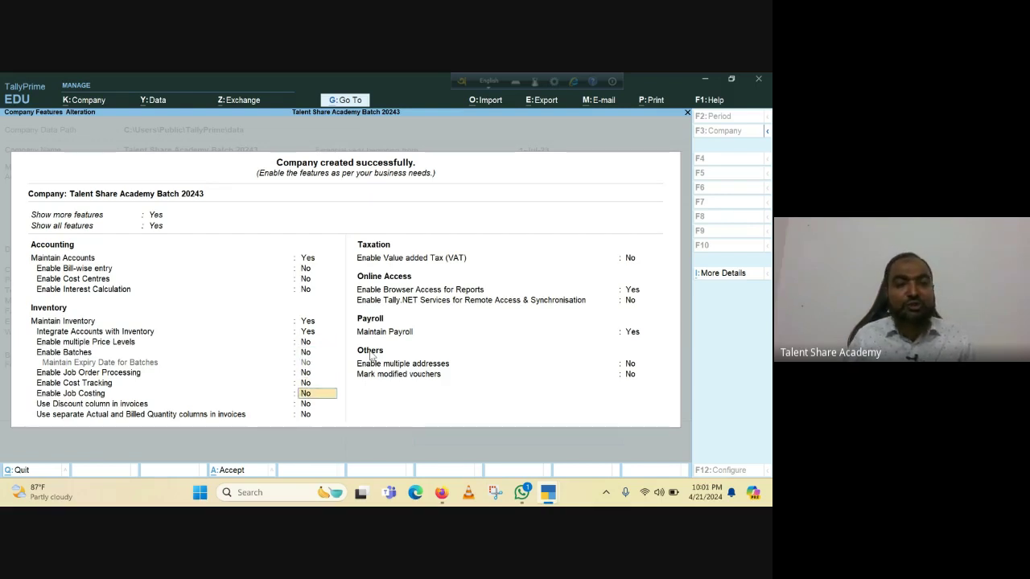
{"action": "key", "text": "Return"}
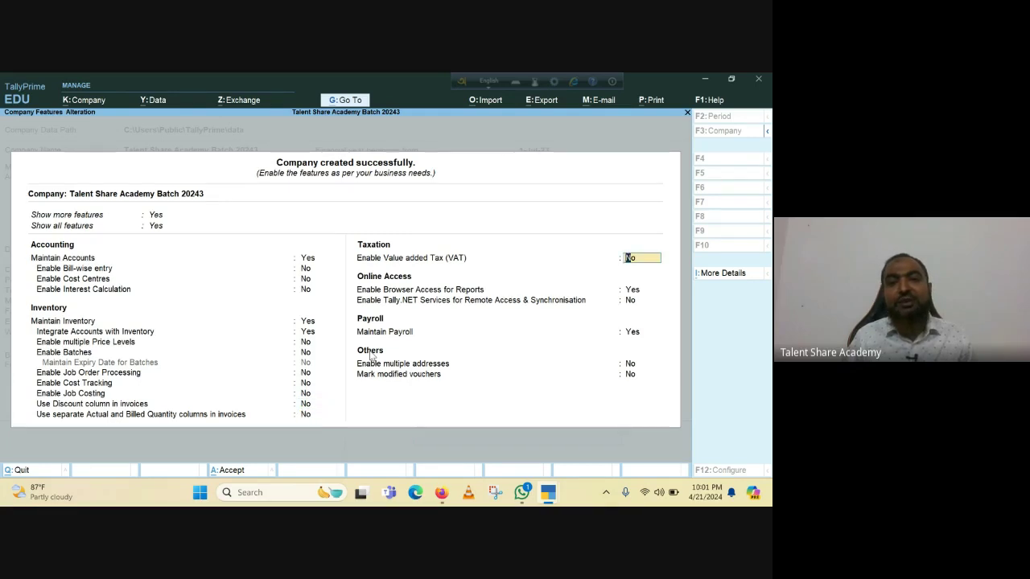
{"action": "key", "text": "Return"}
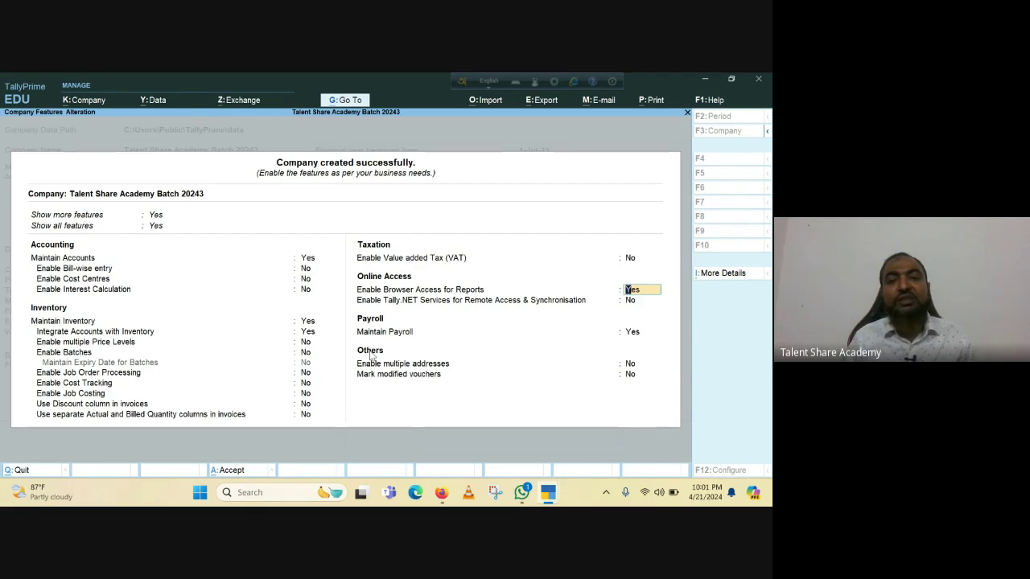
{"action": "key", "text": "Return"}
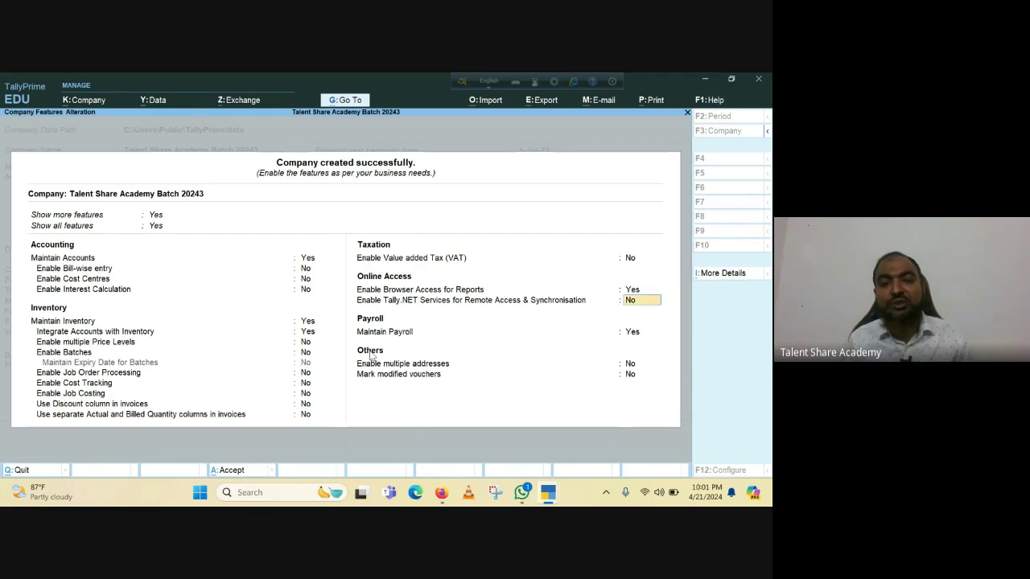
{"action": "key", "text": "Return"}
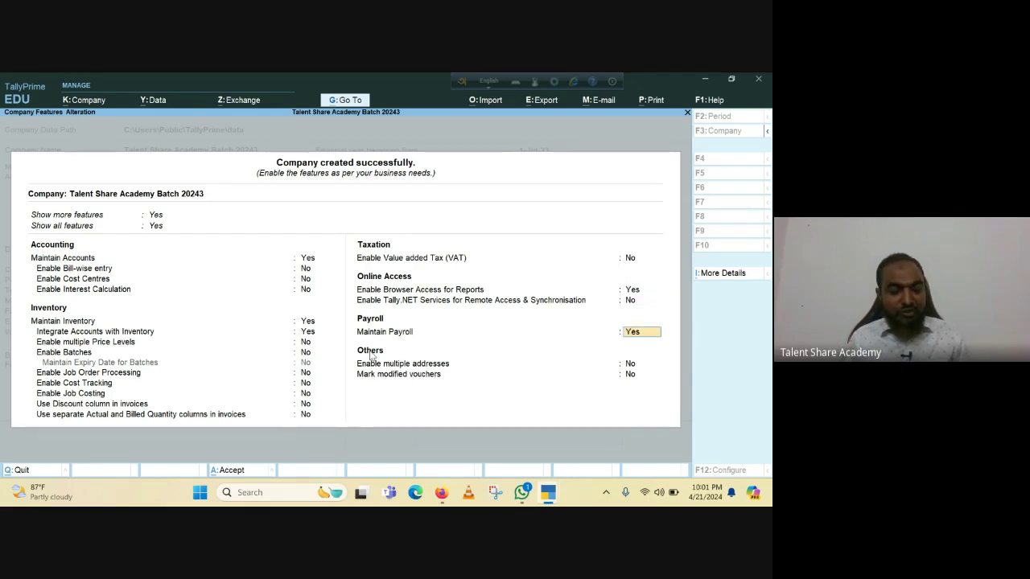
{"action": "type", "text": "n"}
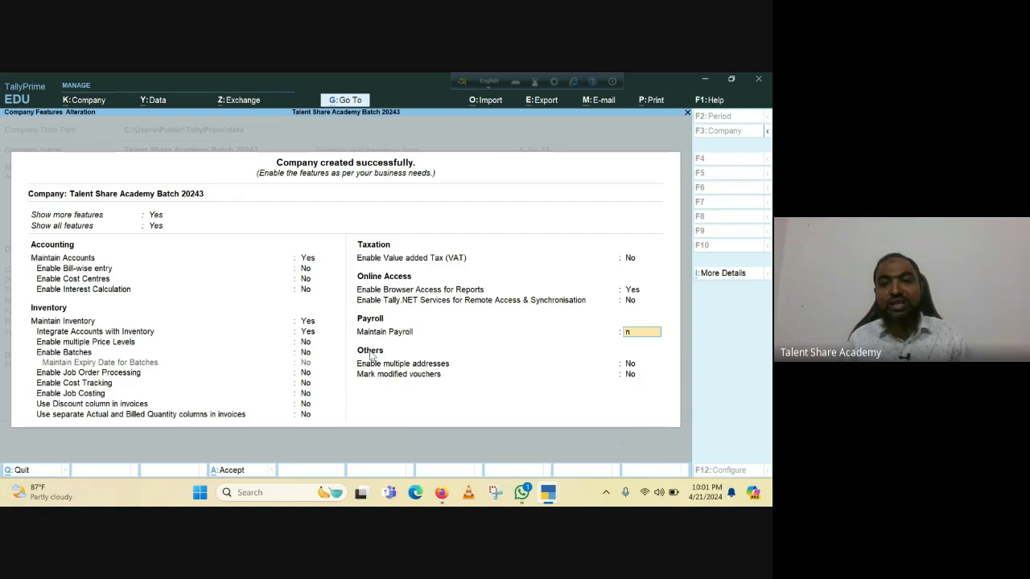
{"action": "key", "text": "Return"}
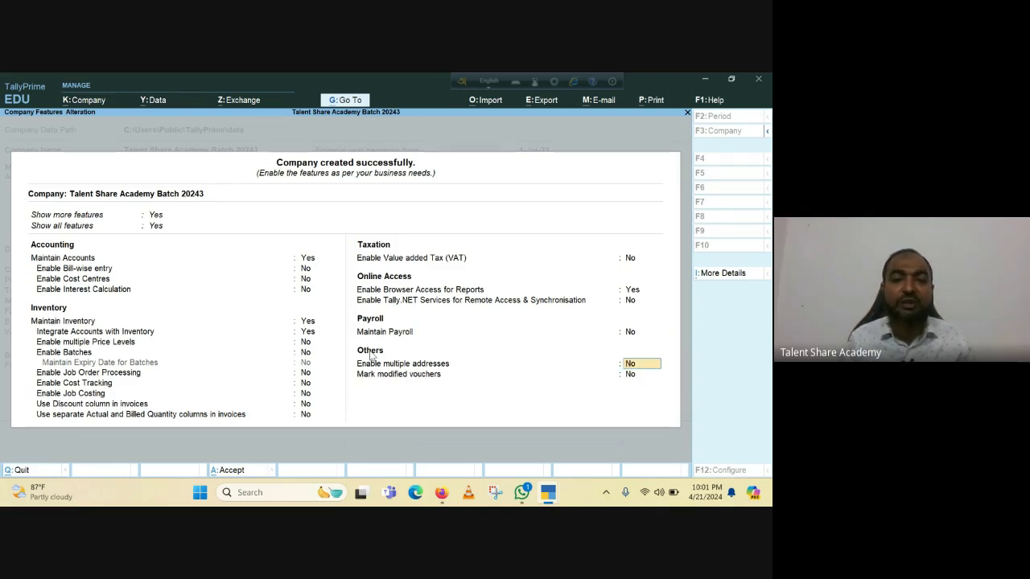
{"action": "key", "text": "Return"}
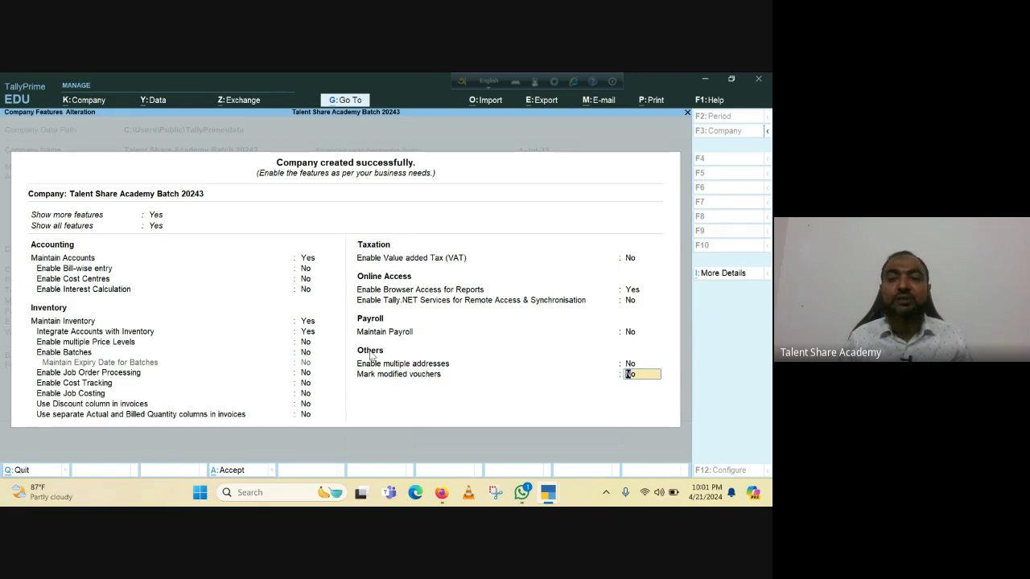
{"action": "key", "text": "Return"}
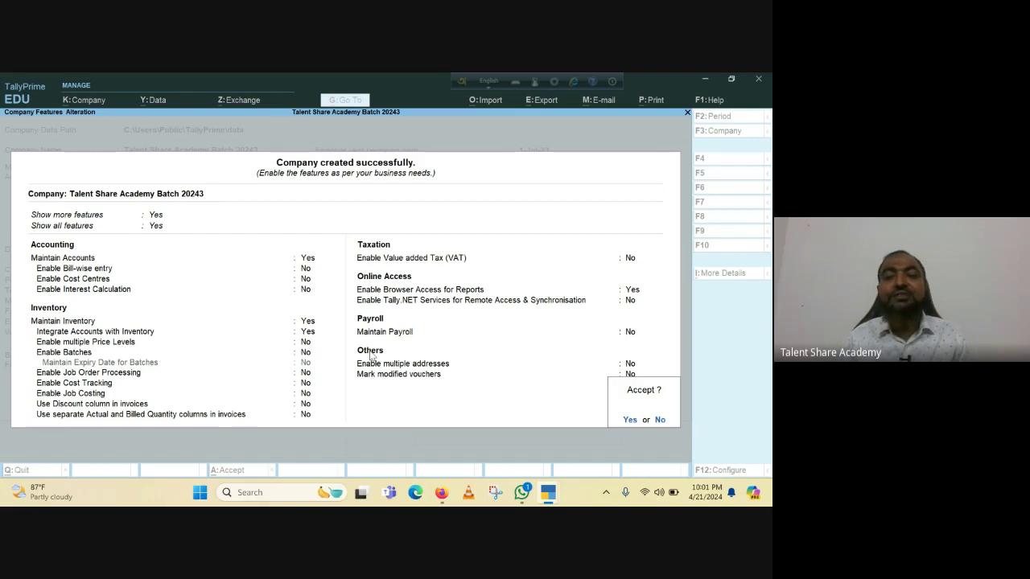
Accept the company feature settings to return to the Gateway of Tally.
{"action": "key", "text": "Return"}
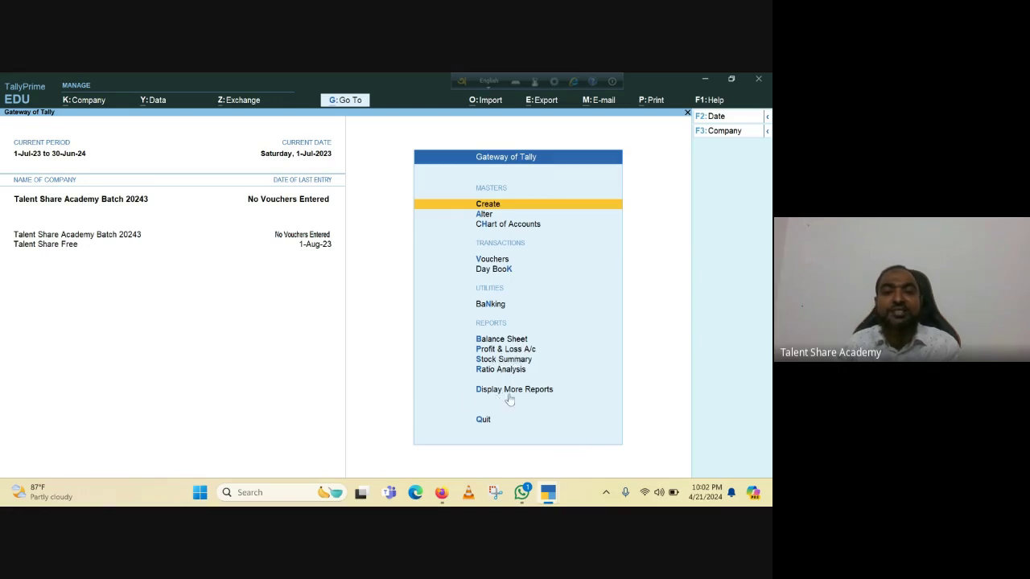
{"action": "left_click", "coordinate": [508, 393]}
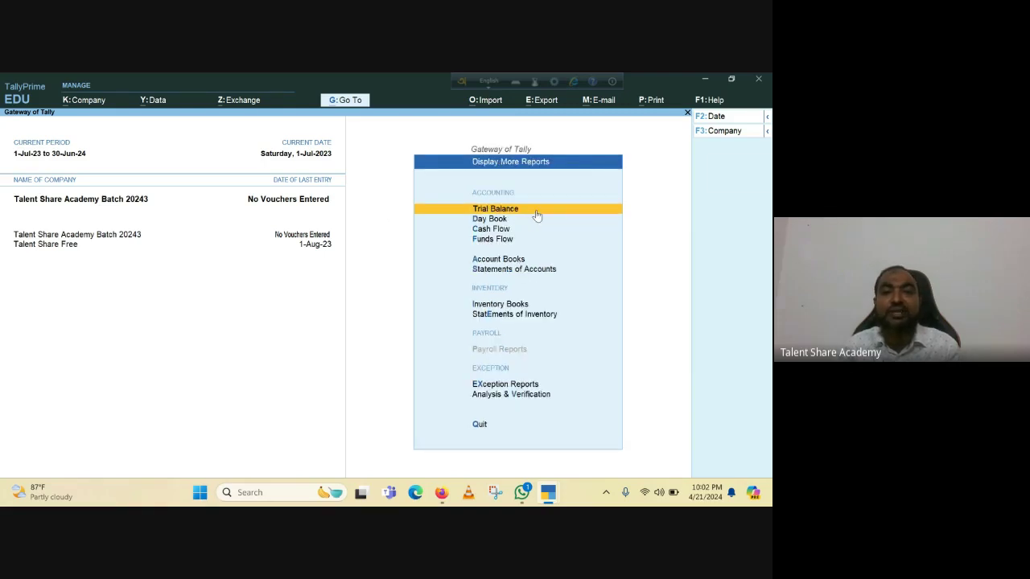
{"action": "left_click", "coordinate": [506, 271]}
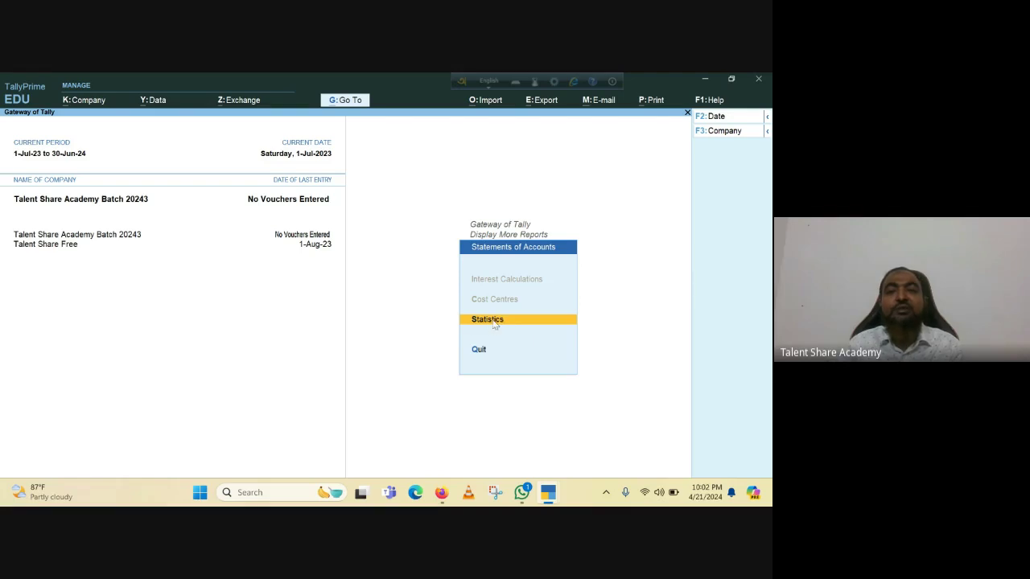
{"action": "left_click", "coordinate": [494, 323]}
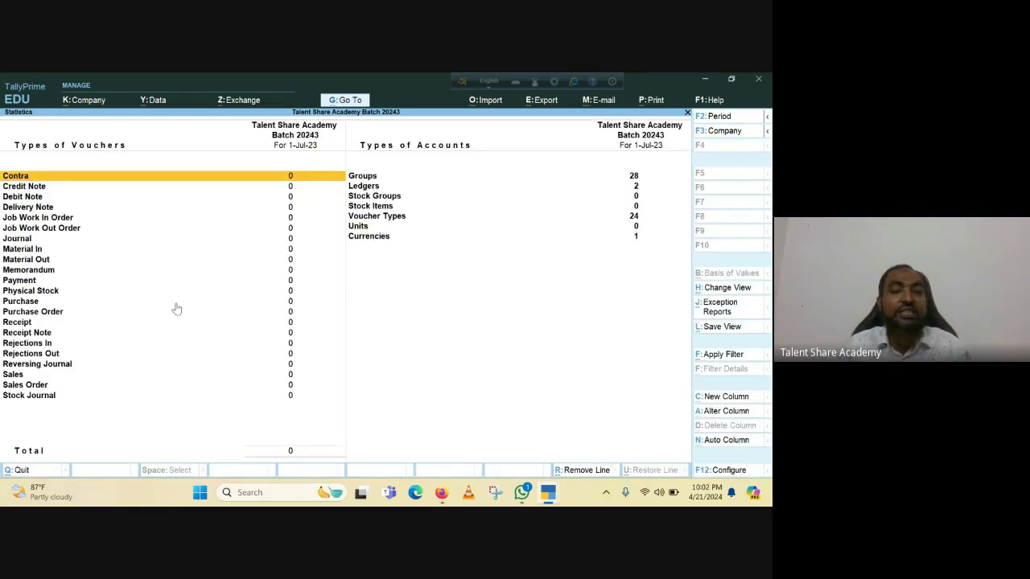
{"action": "key", "text": "Escape"}
{"action": "key", "text": "Escape"}
{"action": "key", "text": "Escape"}
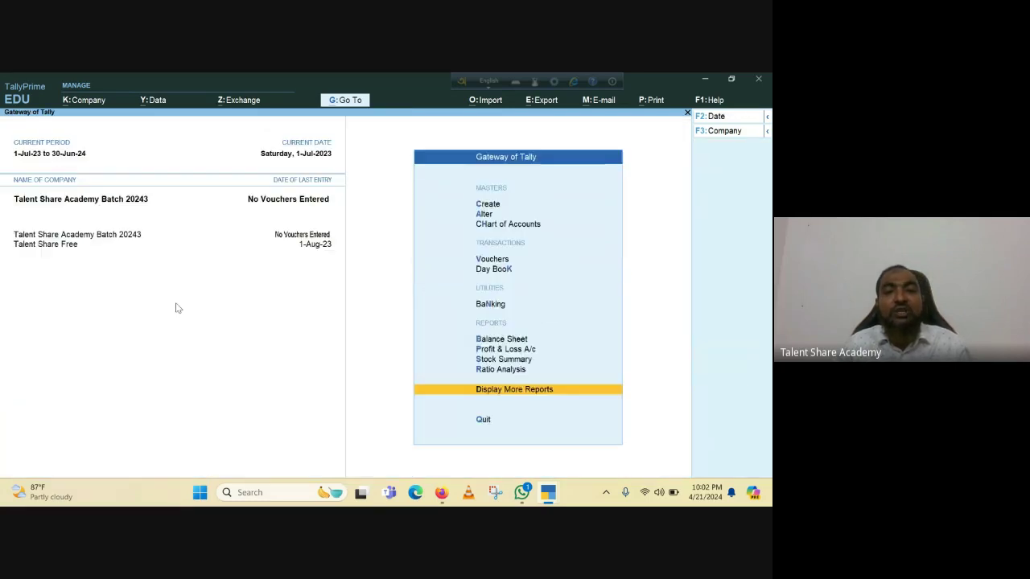
{"action": "key", "text": "Home"}
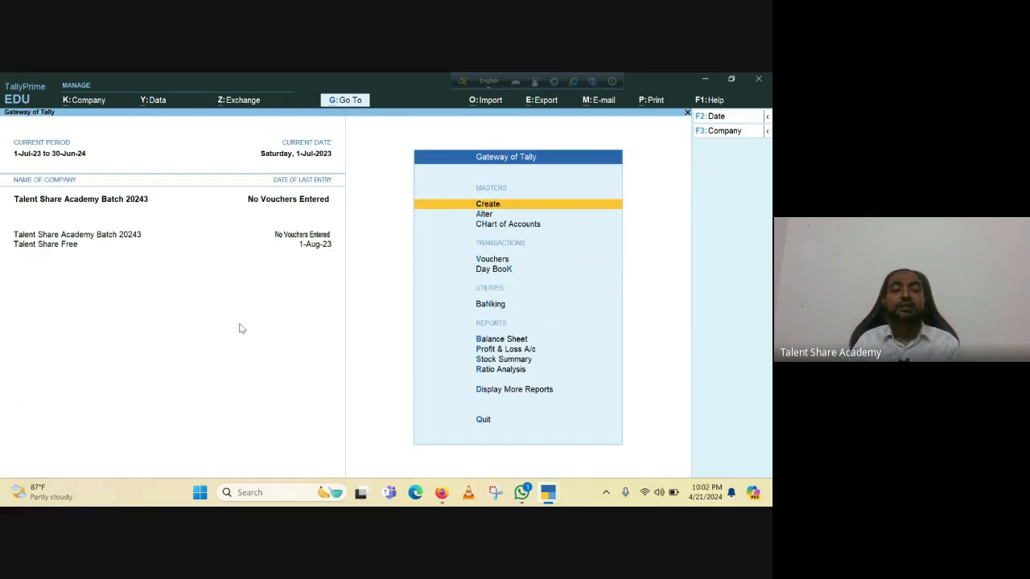
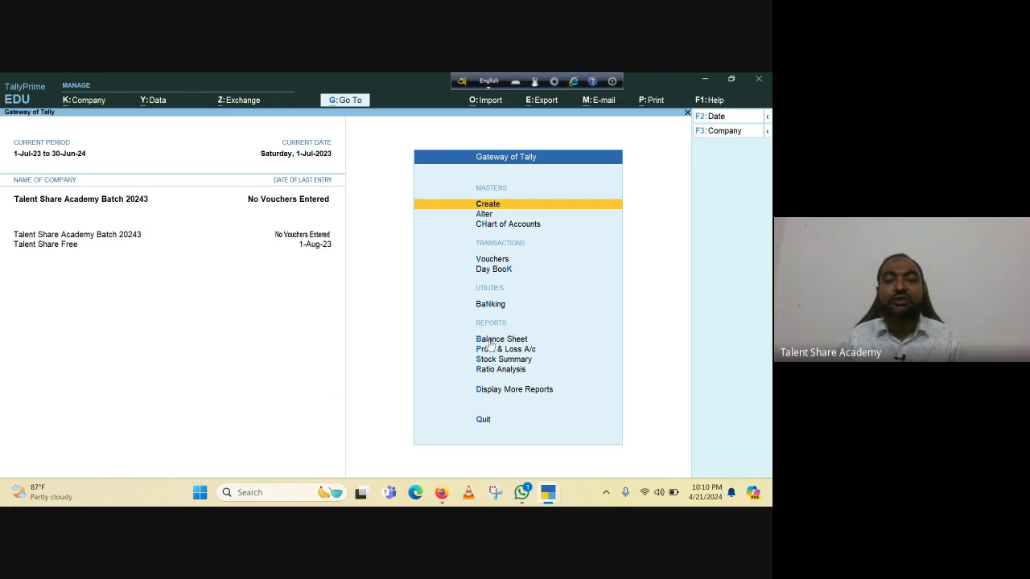
Review the Balance Sheet, Profit & Loss A/c and Chart of Accounts, staying in the main menu.
{"action": "left_click", "coordinate": [493, 342]}
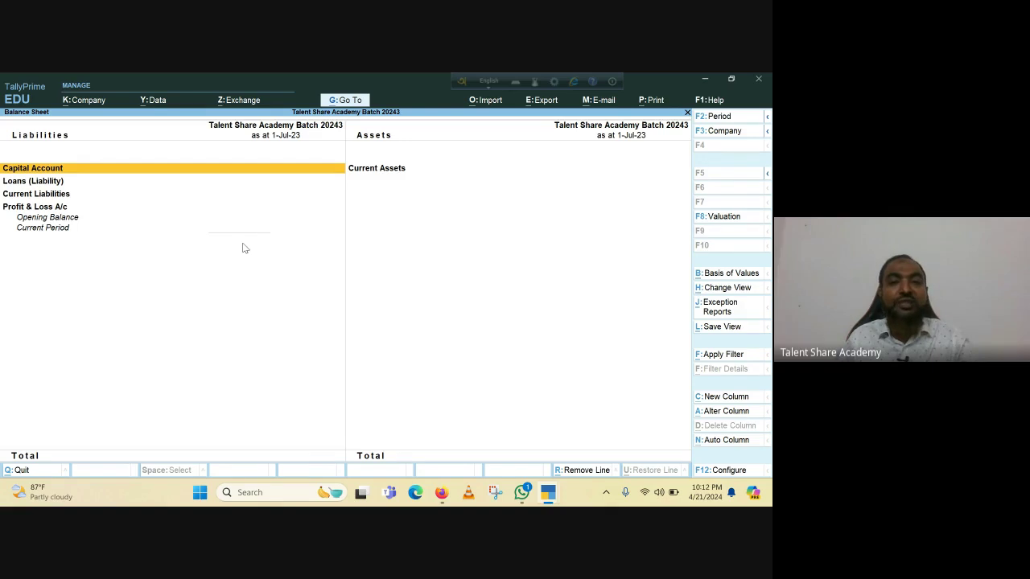
{"action": "key", "text": "Escape"}
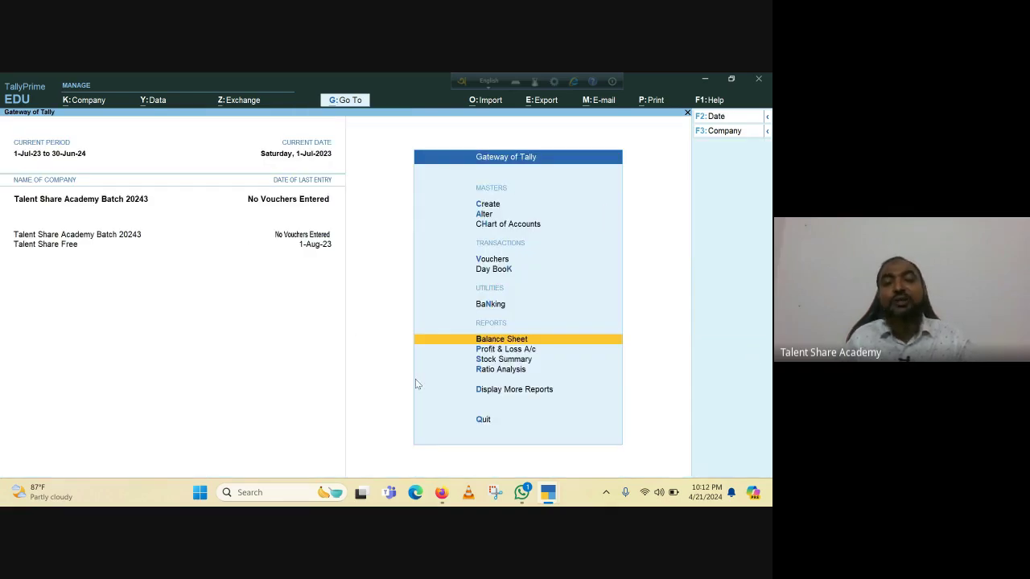
{"action": "left_click", "coordinate": [498, 352]}
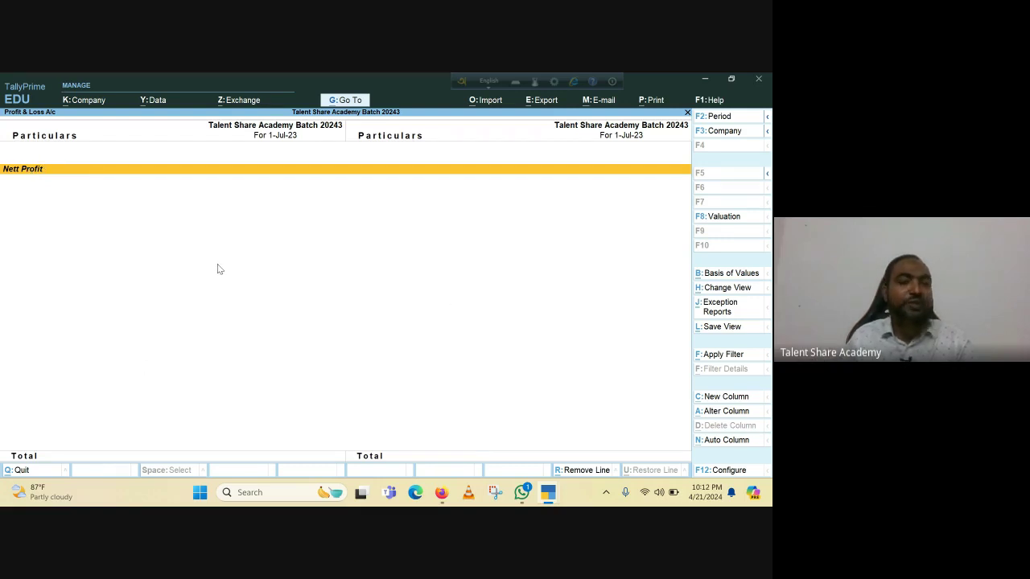
{"action": "key", "text": "Escape"}
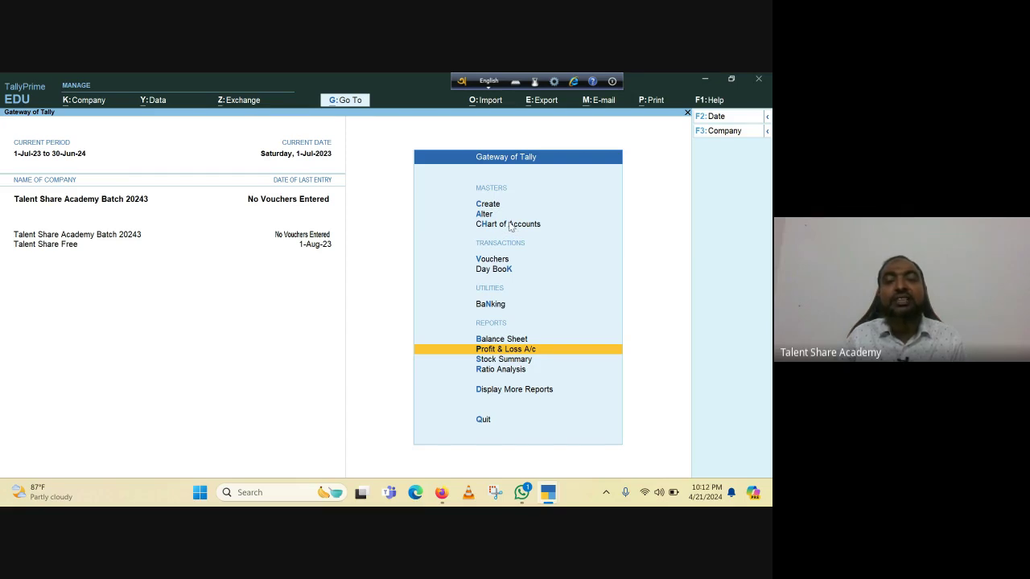
{"action": "left_click", "coordinate": [509, 226]}
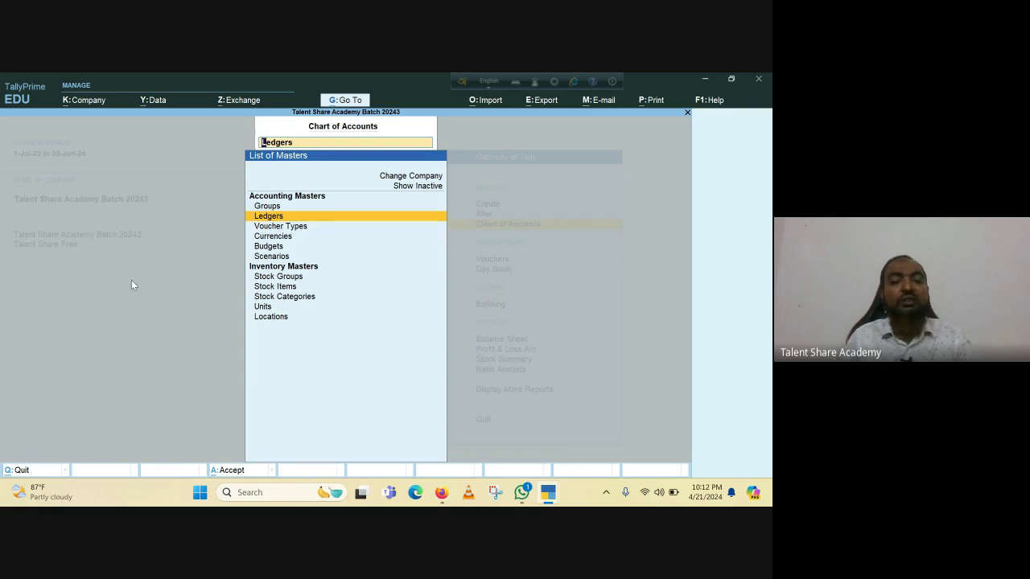
{"action": "key", "text": "BackSpace"}
{"action": "key", "text": "Escape"}
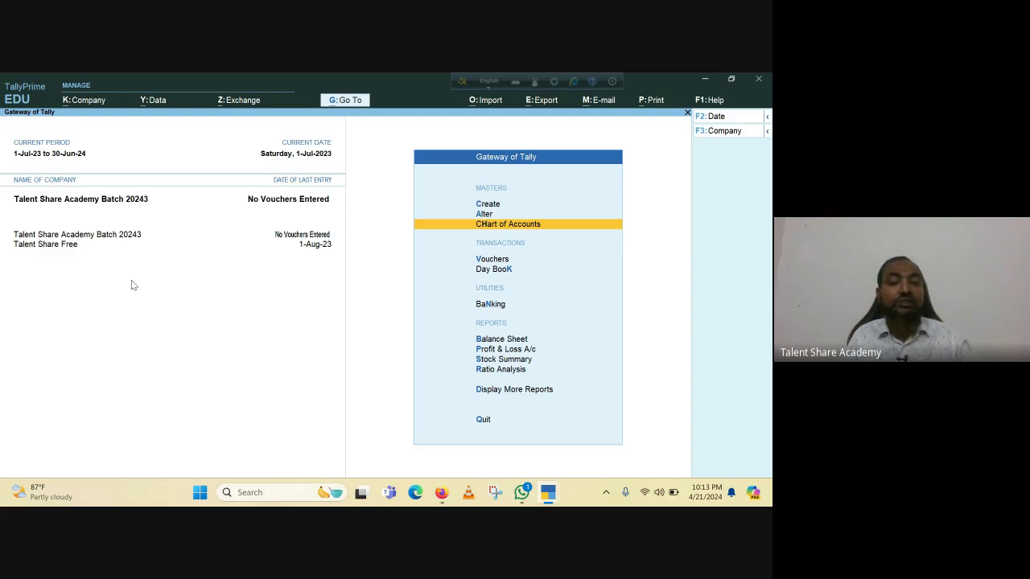
{"action": "key", "text": "Escape"}
{"action": "key", "text": "n"}
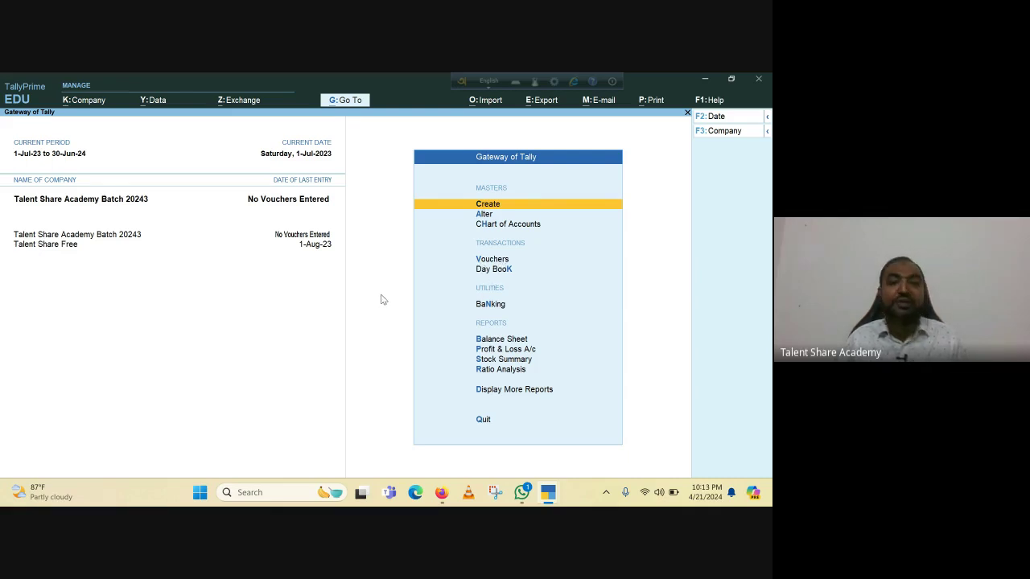
Start a Payment voucher, quit it unsaved, and reopen the Balance Sheet.
{"action": "key", "text": "v"}
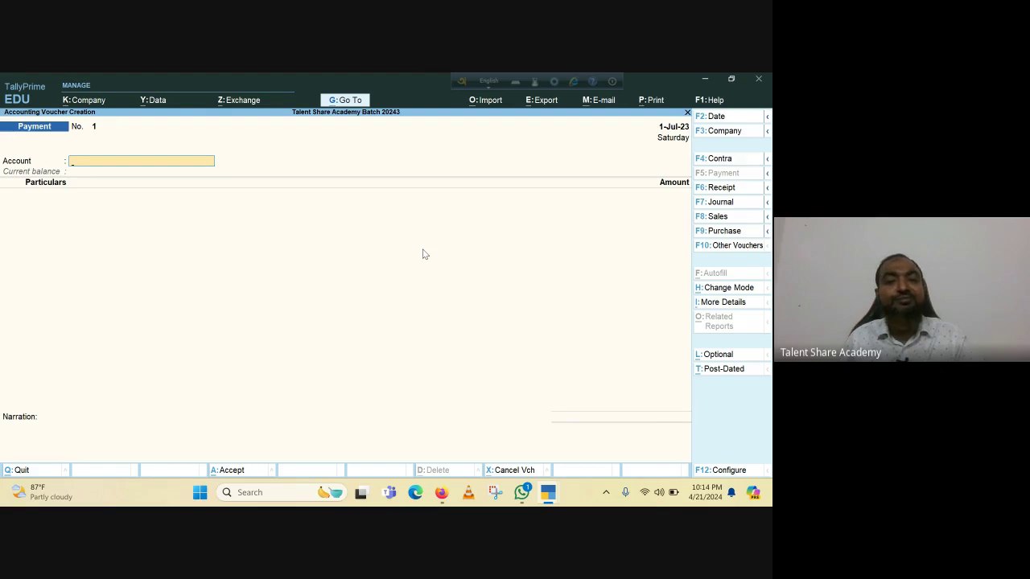
{"action": "key", "text": "Escape"}
{"action": "key", "text": "Return"}
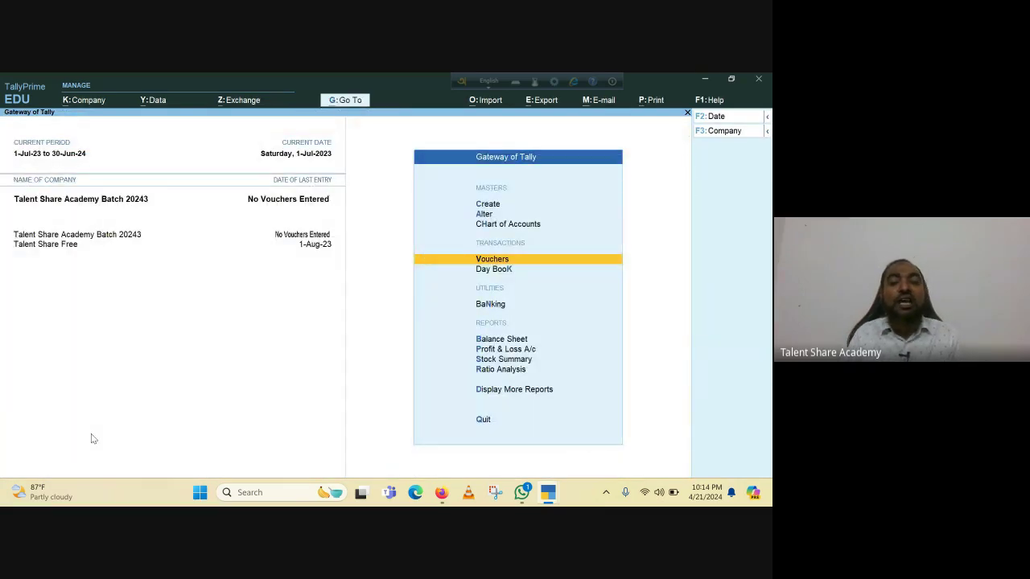
{"action": "key", "text": "b"}
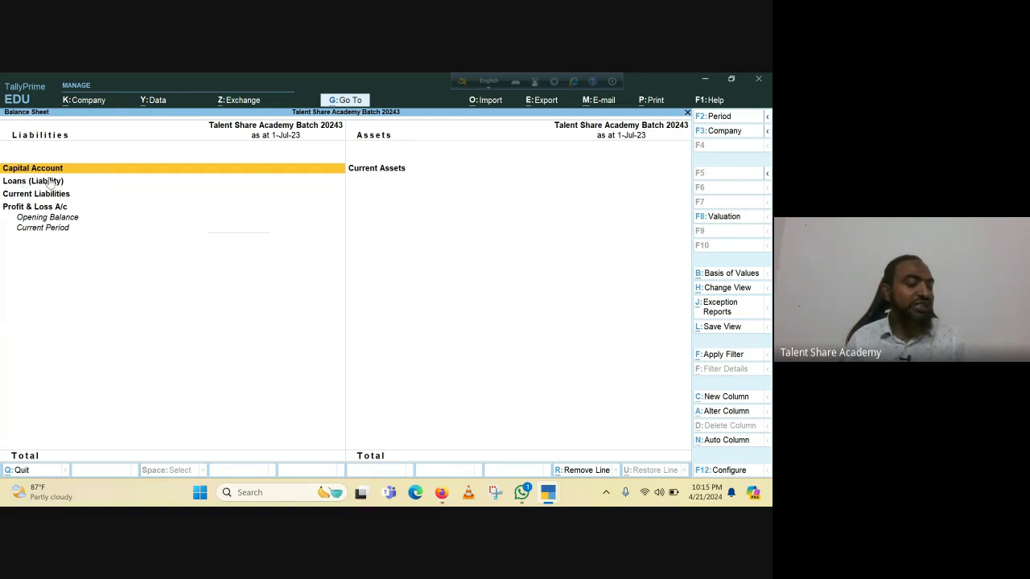
Close the Balance Sheet and go to Create in the Gateway of Tally.
{"action": "key", "text": "Escape"}
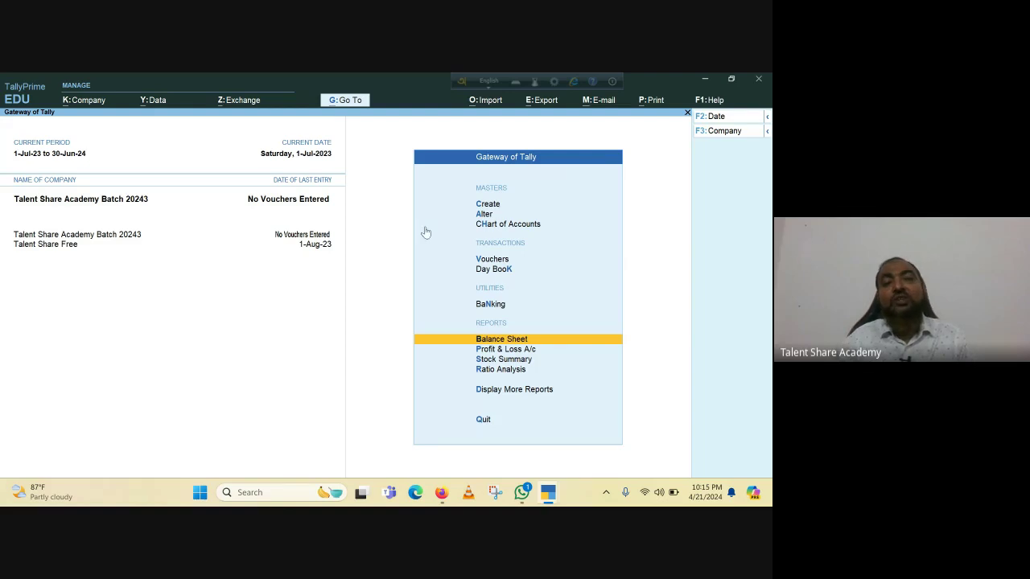
{"action": "left_click", "coordinate": [485, 206]}
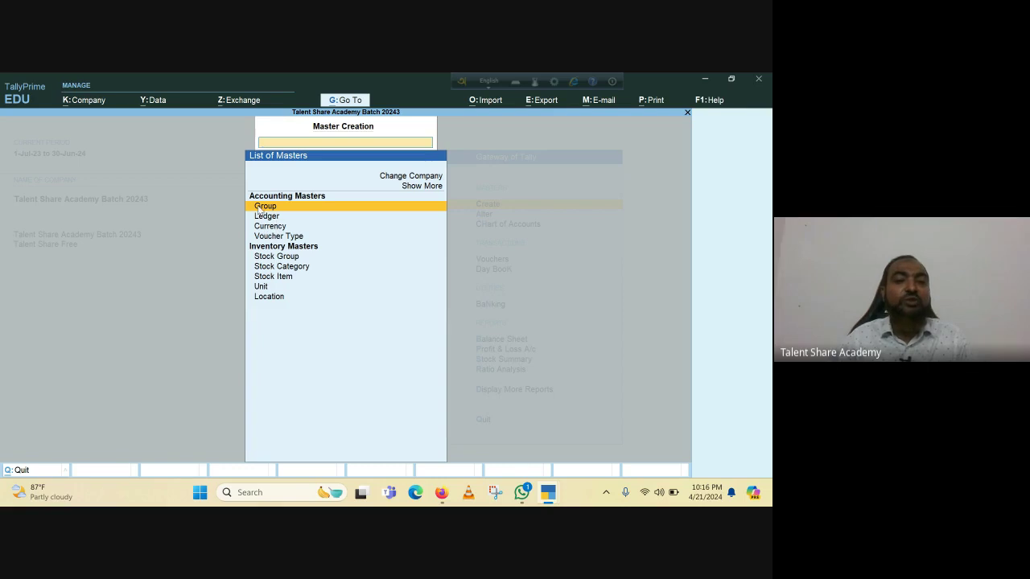
Start a new group named Share Capital, leaving the alias blank.
{"action": "left_click", "coordinate": [260, 208]}
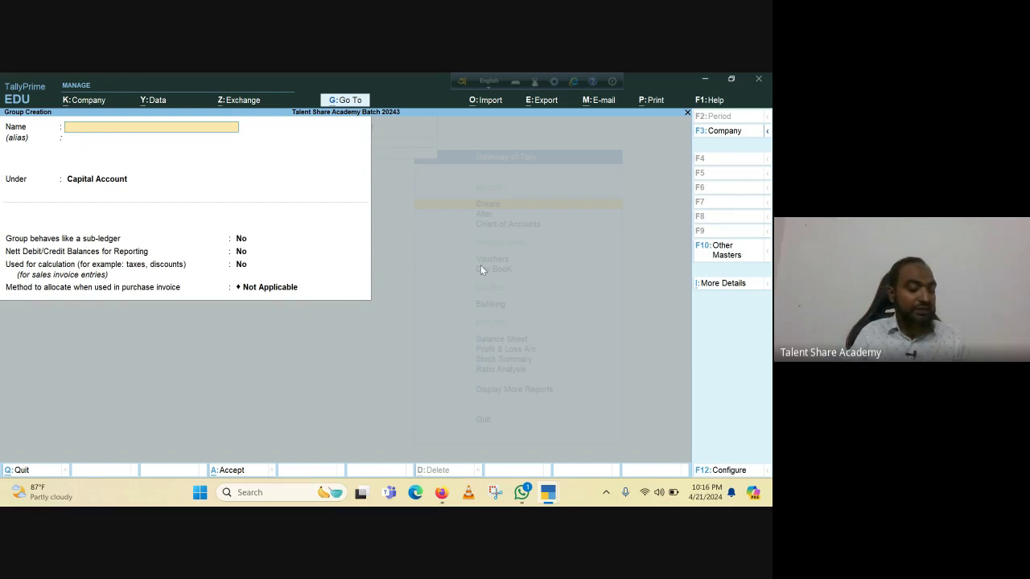
{"action": "type", "text": "Sha"}
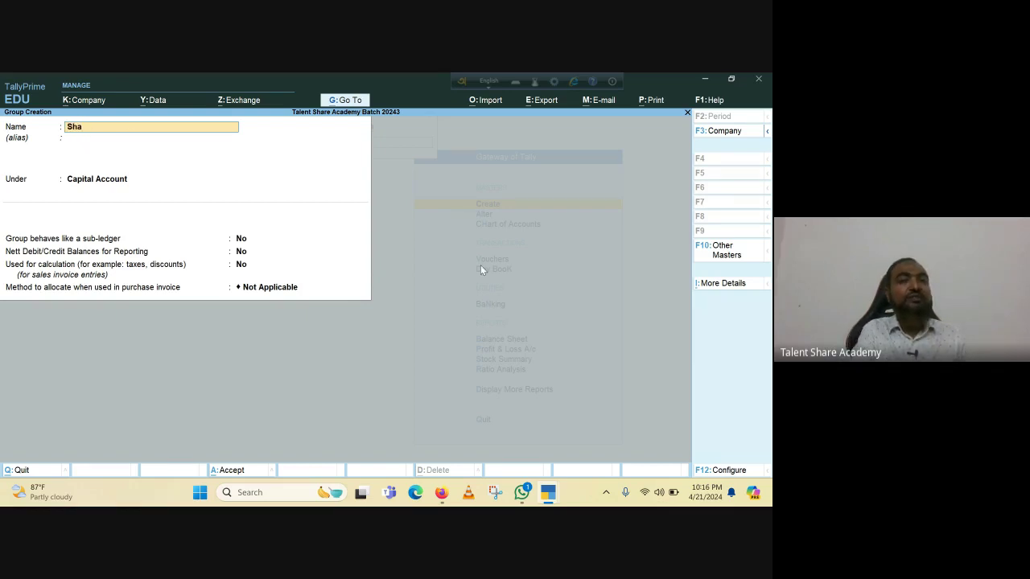
{"action": "type", "text": "r"}
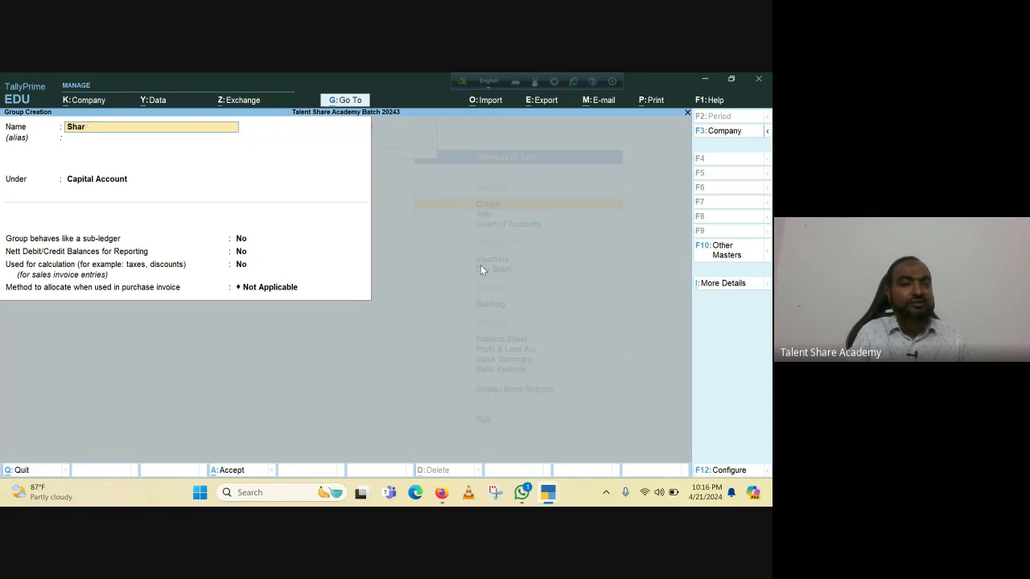
{"action": "type", "text": "ae Cap"}
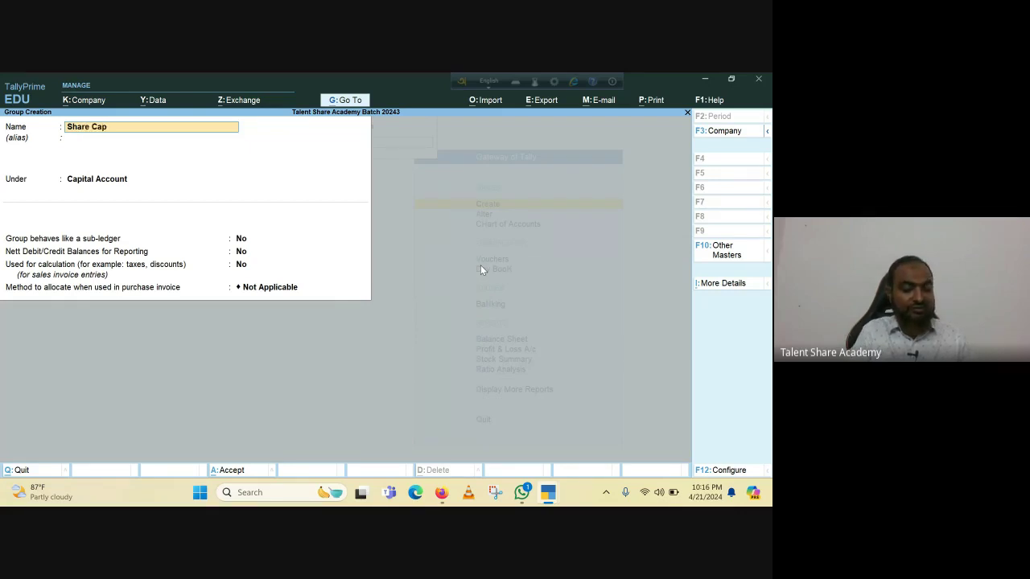
{"action": "type", "text": "ia"}
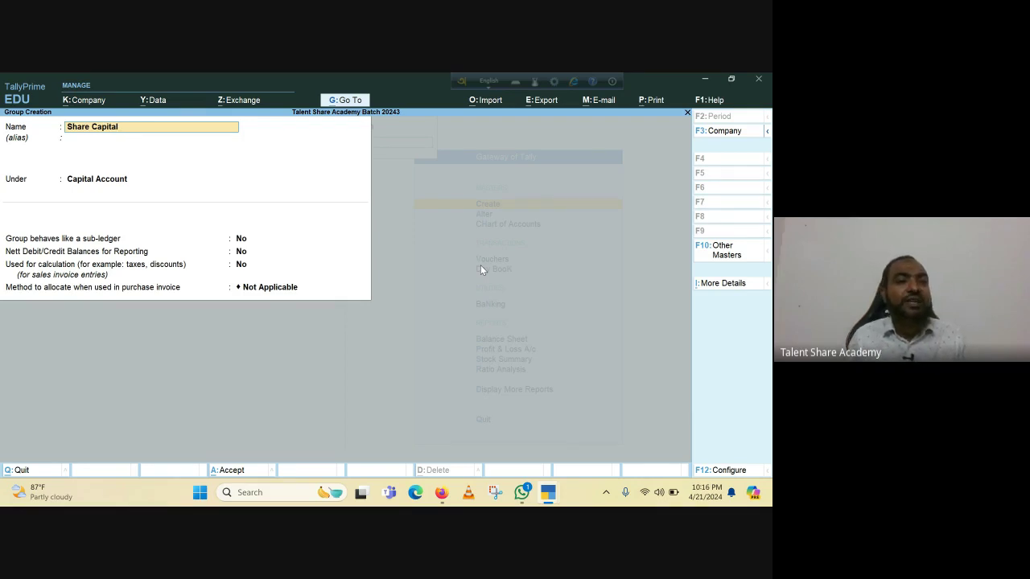
{"action": "key", "text": "Return"}
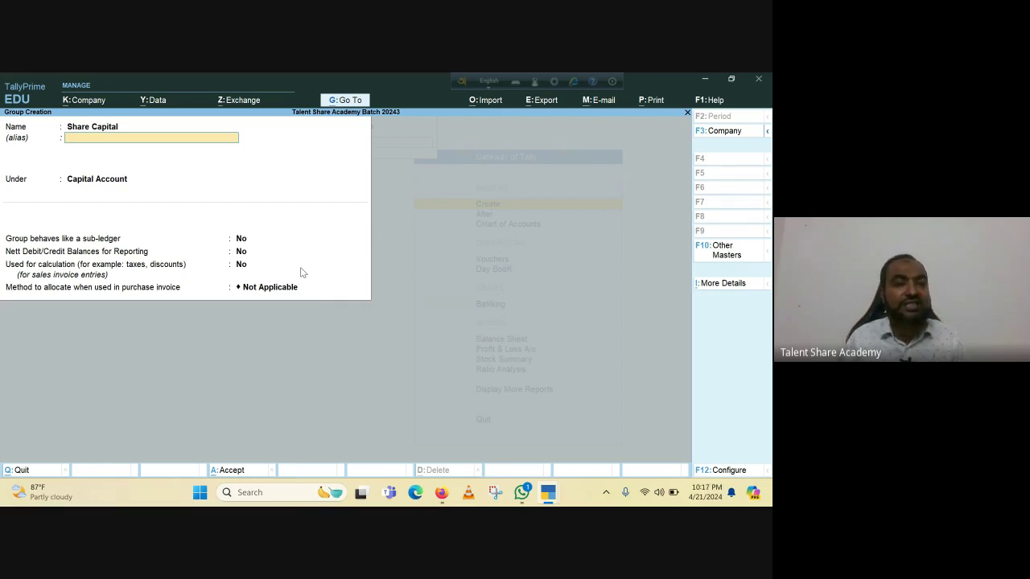
{"action": "key", "text": "Return"}
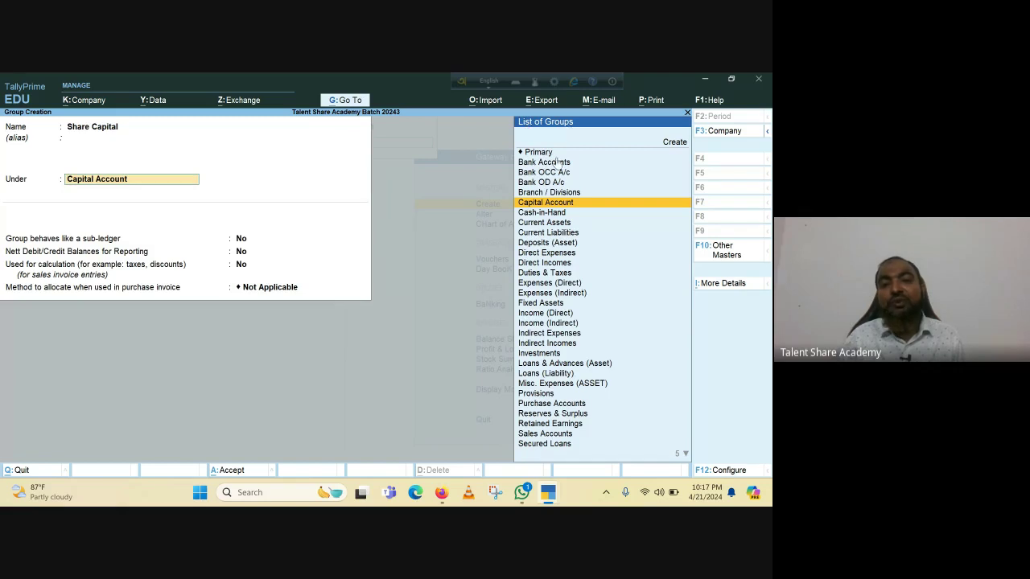
Set Capital Account as the parent group of Share Capital.
{"action": "key", "text": "Up"}
{"action": "key", "text": "Up"}
{"action": "key", "text": "Up"}
{"action": "key", "text": "Up"}
{"action": "key", "text": "Up"}
{"action": "key", "text": "Up"}
{"action": "key", "text": "Down"}
{"action": "key", "text": "Down"}
{"action": "key", "text": "Down"}
{"action": "key", "text": "Down"}
{"action": "key", "text": "Down"}
{"action": "key", "text": "Down"}
{"action": "key", "text": "Down"}
{"action": "key", "text": "Down"}
{"action": "key", "text": "Down"}
{"action": "key", "text": "Down"}
{"action": "key", "text": "Down"}
{"action": "key", "text": "Down"}
{"action": "key", "text": "Down"}
{"action": "key", "text": "Down"}
{"action": "key", "text": "Down"}
{"action": "key", "text": "Down"}
{"action": "key", "text": "Down"}
{"action": "key", "text": "Down"}
{"action": "key", "text": "Down"}
{"action": "key", "text": "Down"}
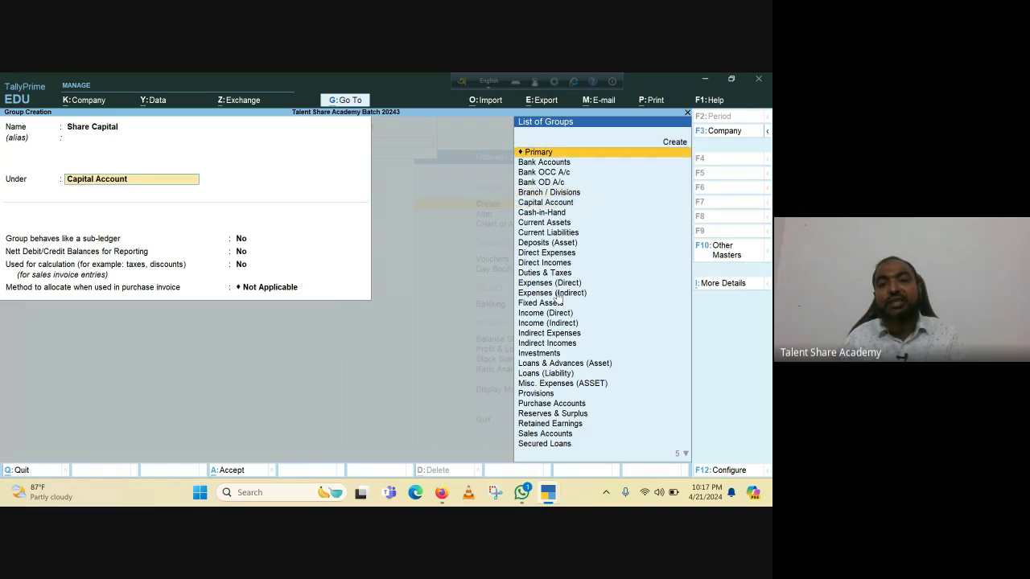
{"action": "key", "text": "Down"}
{"action": "key", "text": "Down"}
{"action": "key", "text": "Down"}
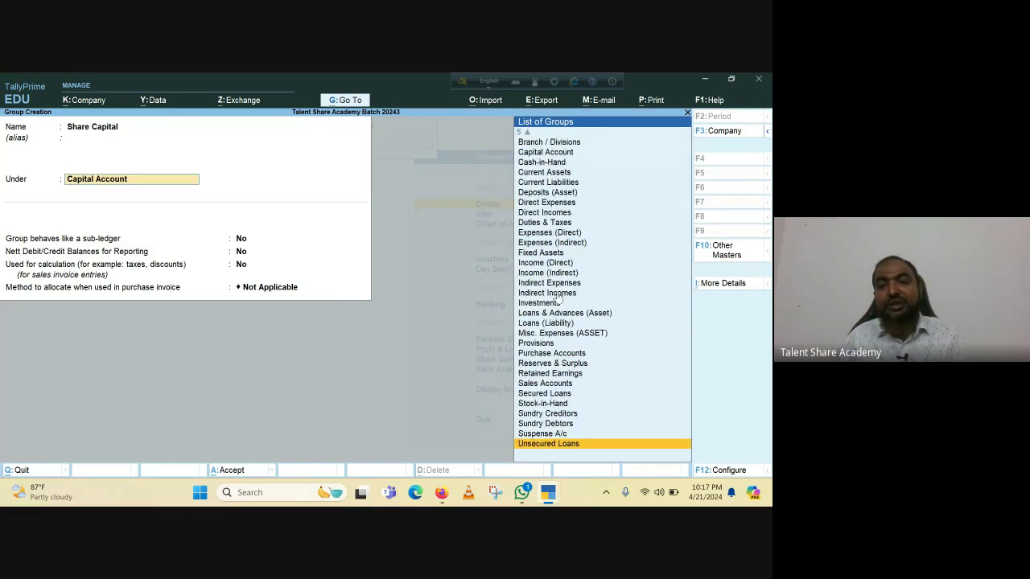
{"action": "key", "text": "Up"}
{"action": "key", "text": "Up"}
{"action": "key", "text": "Up"}
{"action": "key", "text": "Up"}
{"action": "key", "text": "Up"}
{"action": "key", "text": "Up"}
{"action": "key", "text": "Up"}
{"action": "key", "text": "Up"}
{"action": "key", "text": "Up"}
{"action": "key", "text": "Up"}
{"action": "key", "text": "Up"}
{"action": "key", "text": "Up"}
{"action": "key", "text": "Up"}
{"action": "key", "text": "Up"}
{"action": "key", "text": "Up"}
{"action": "key", "text": "Up"}
{"action": "key", "text": "Up"}
{"action": "key", "text": "Up"}
{"action": "key", "text": "Up"}
{"action": "key", "text": "Up"}
{"action": "key", "text": "Up"}
{"action": "key", "text": "Up"}
{"action": "key", "text": "Up"}
{"action": "key", "text": "Up"}
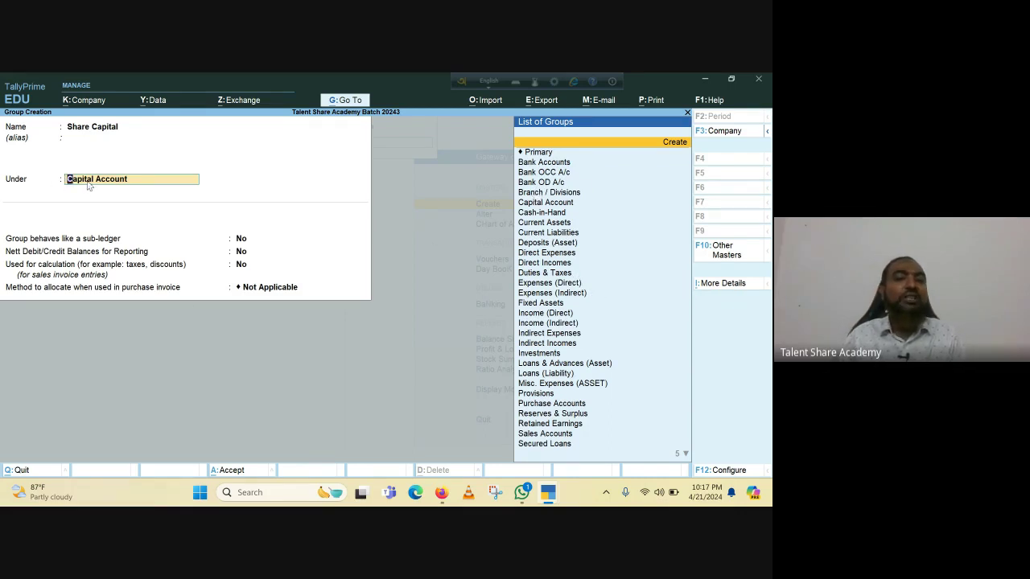
{"action": "key", "text": "Right"}
{"action": "key", "text": "Right"}
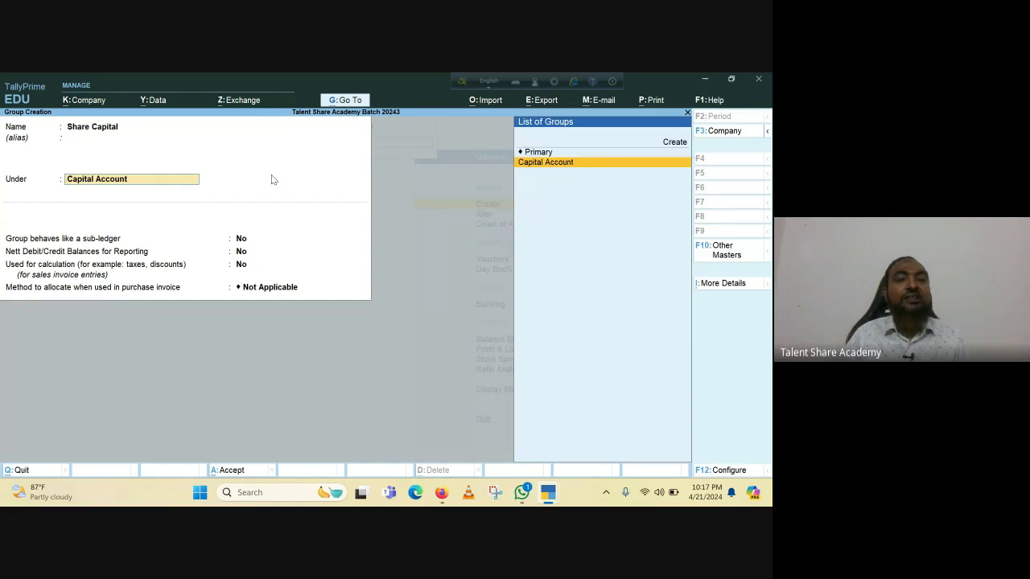
{"action": "key", "text": "Return"}
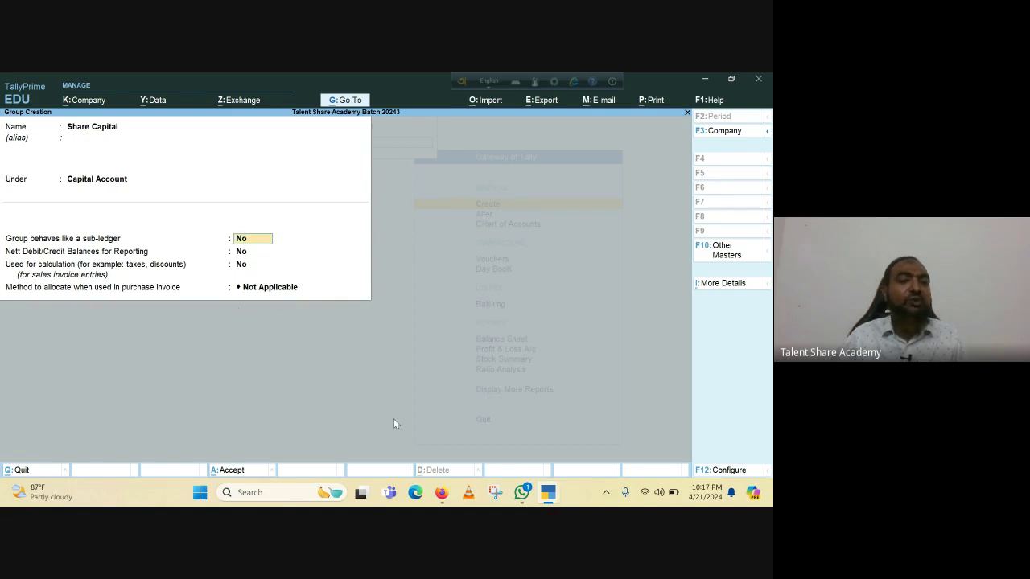
Keep sub-ledger and Nett Debit/Credit at No, allocation Not Applicable, and save Share Capital.
{"action": "key", "text": "Return"}
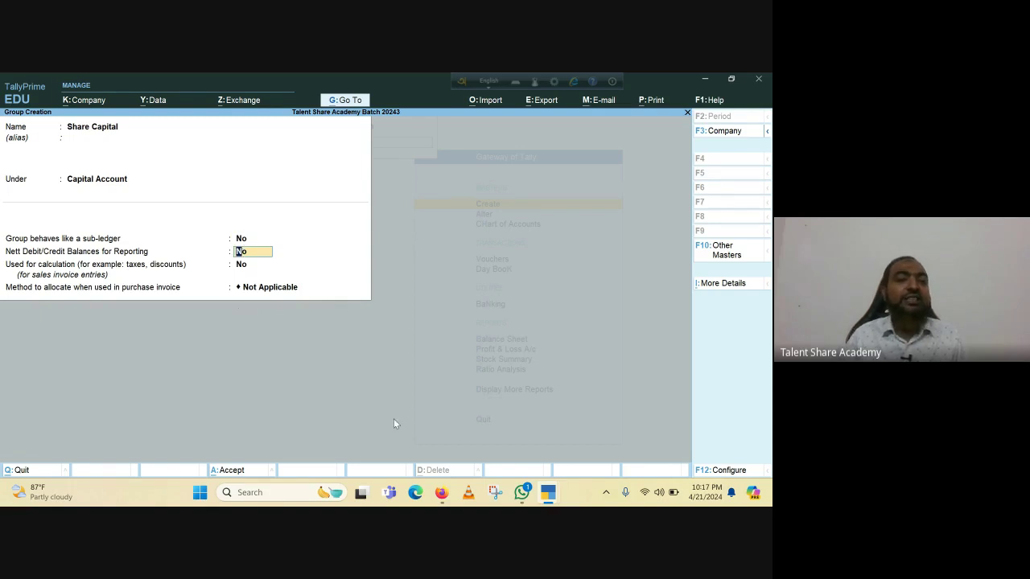
{"action": "key", "text": "Return"}
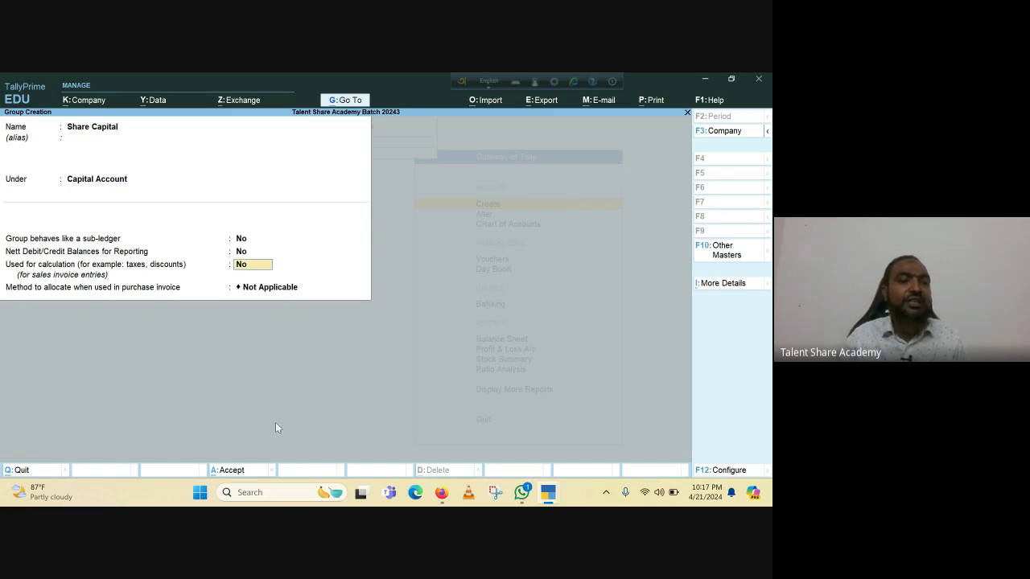
{"action": "left_click", "coordinate": [336, 291]}
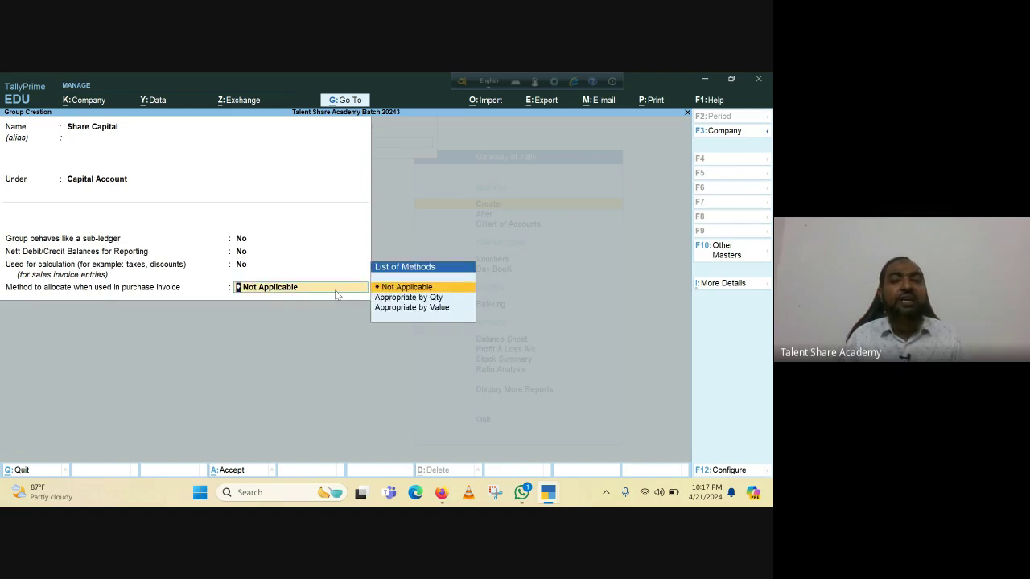
{"action": "key", "text": "Return"}
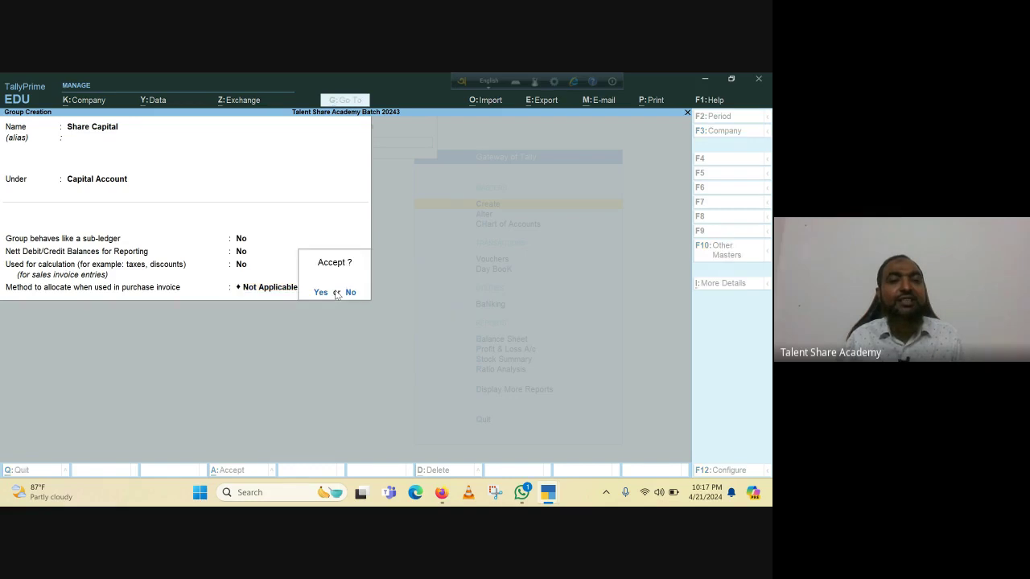
{"action": "key", "text": "Return"}
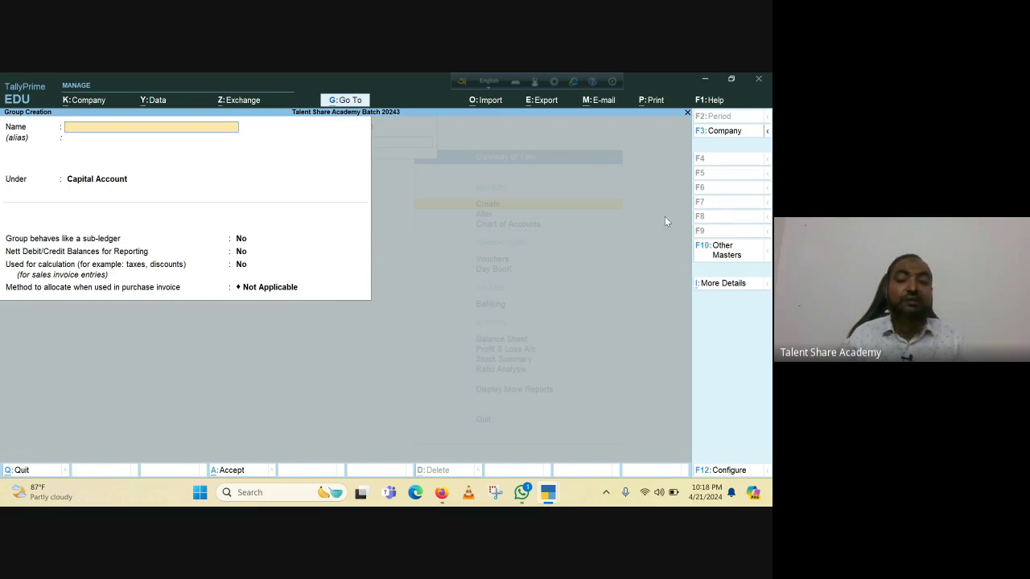
Ask to leave the empty Group Creation form, bringing up the quit prompt.
{"action": "mouse_move", "coordinate": [440, 495]}
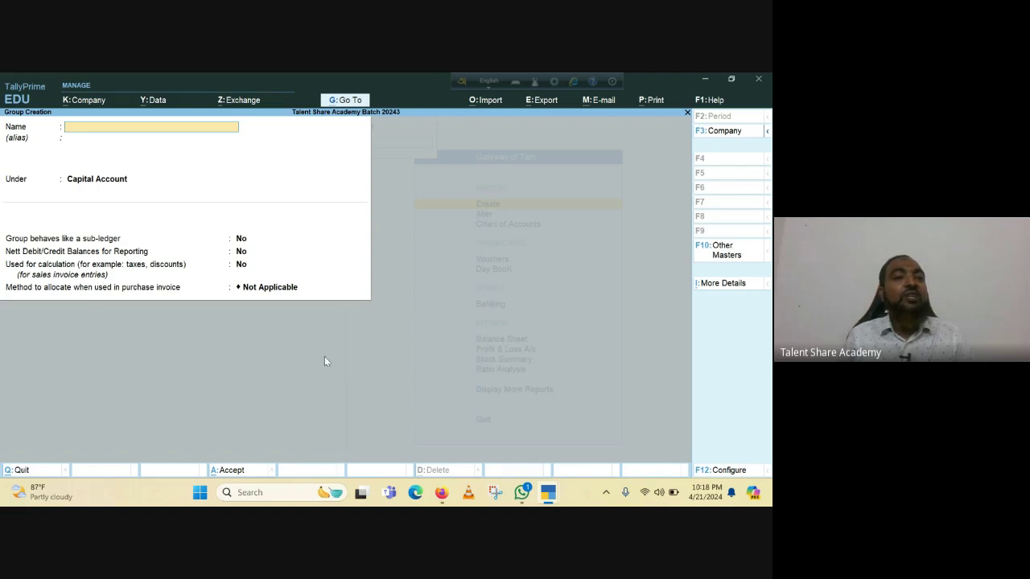
{"action": "key", "text": "Escape"}
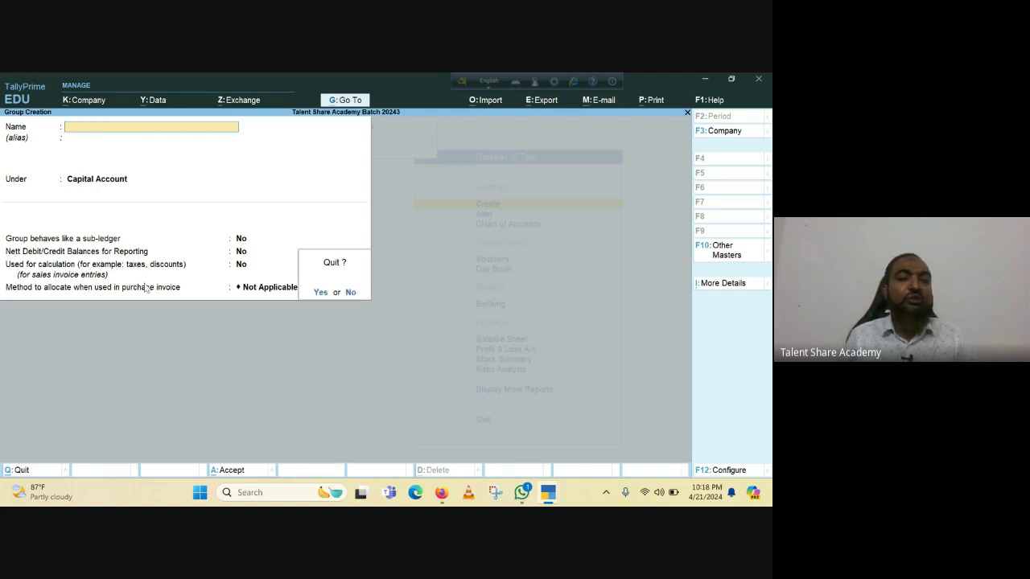
Quit group creation and pick Ledger from the Create list of masters.
{"action": "key", "text": "y"}
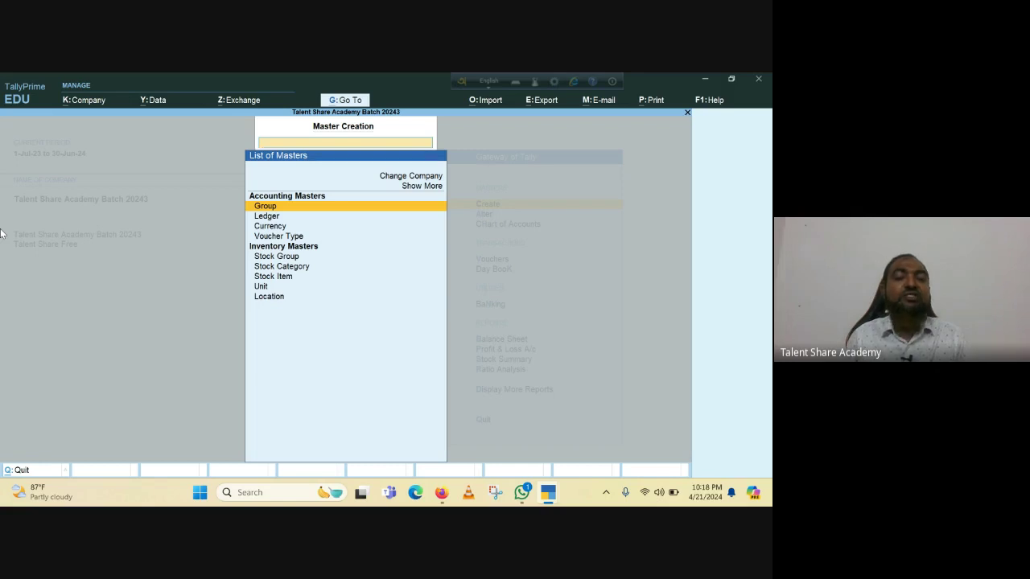
{"action": "key", "text": "Down"}
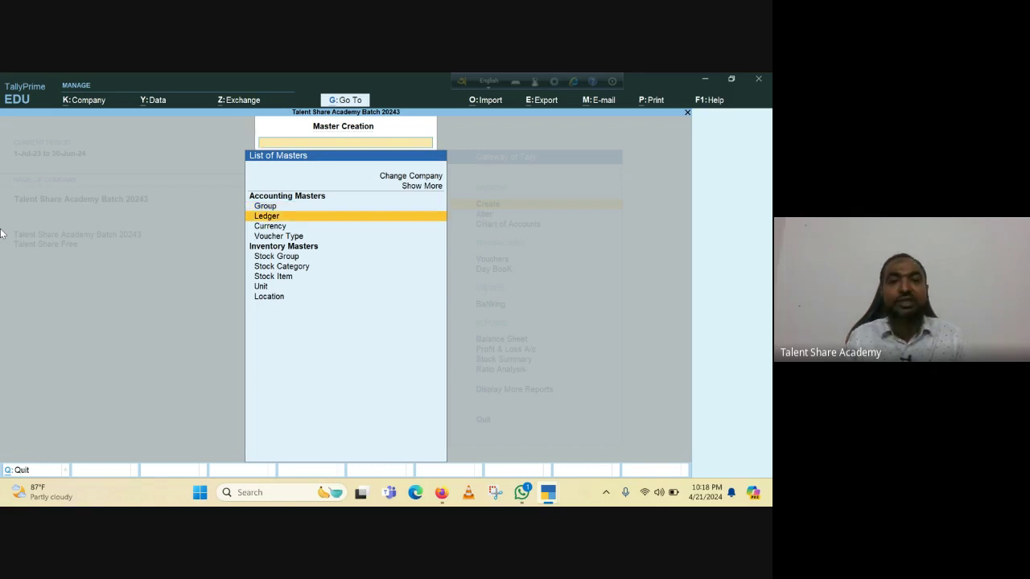
{"action": "key", "text": "Escape"}
{"action": "key", "text": "Escape"}
{"action": "key", "text": "Escape"}
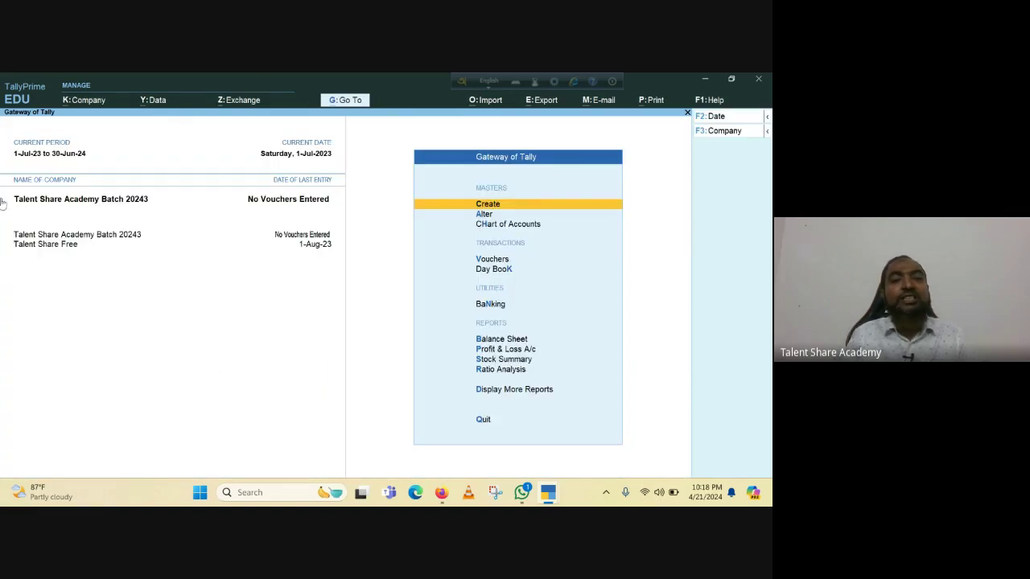
{"action": "left_click", "coordinate": [482, 205]}
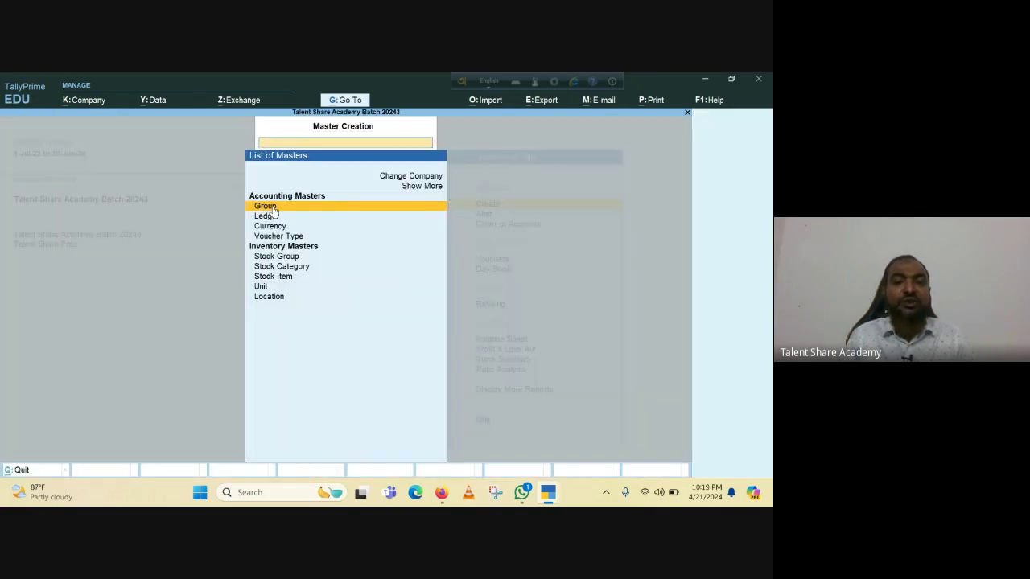
{"action": "left_click", "coordinate": [264, 217]}
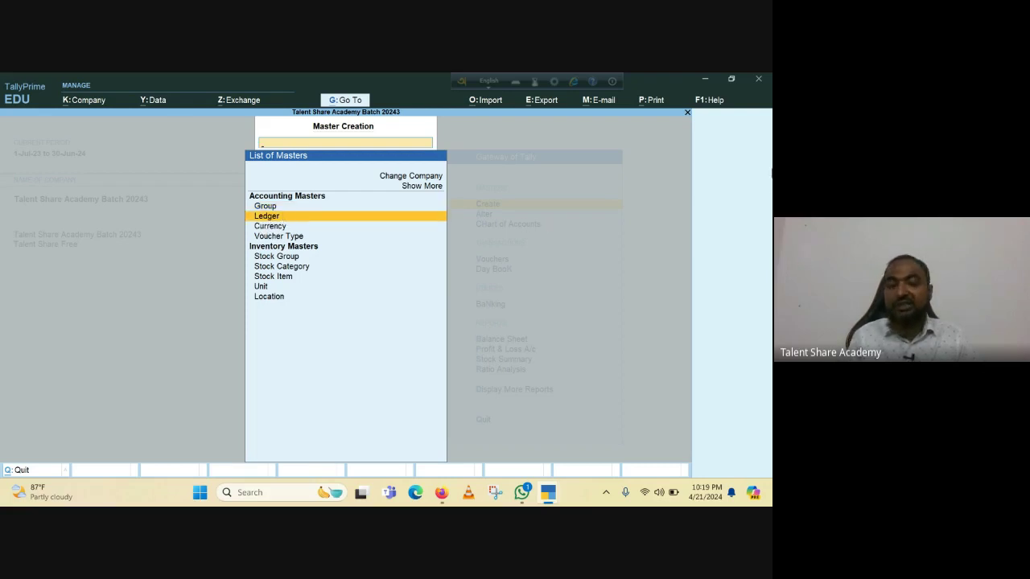
Start a ledger named Mr. Capital 1, skipping the alias to reach its parent group.
{"action": "key", "text": "Return"}
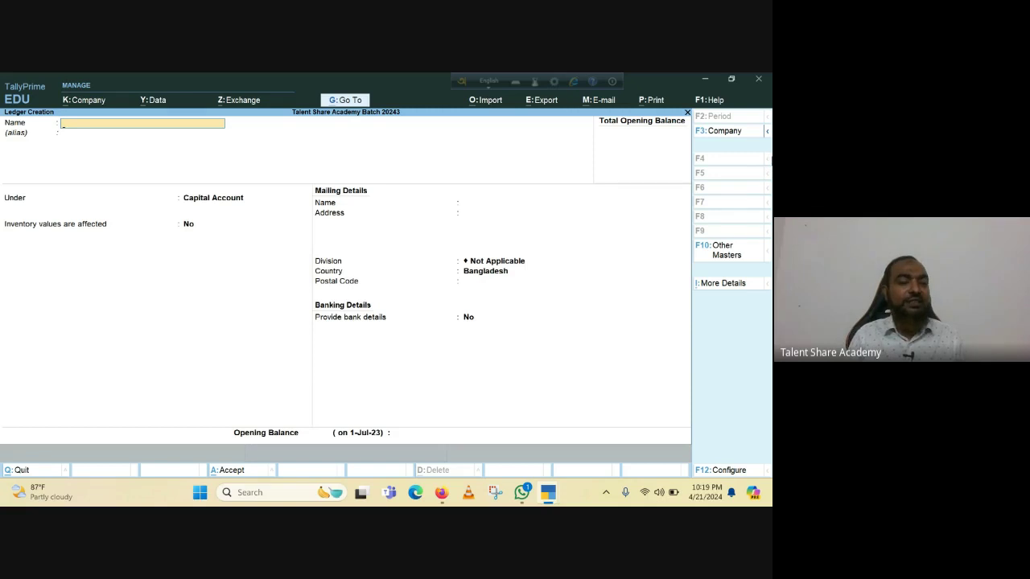
{"action": "type", "text": "Mr"}
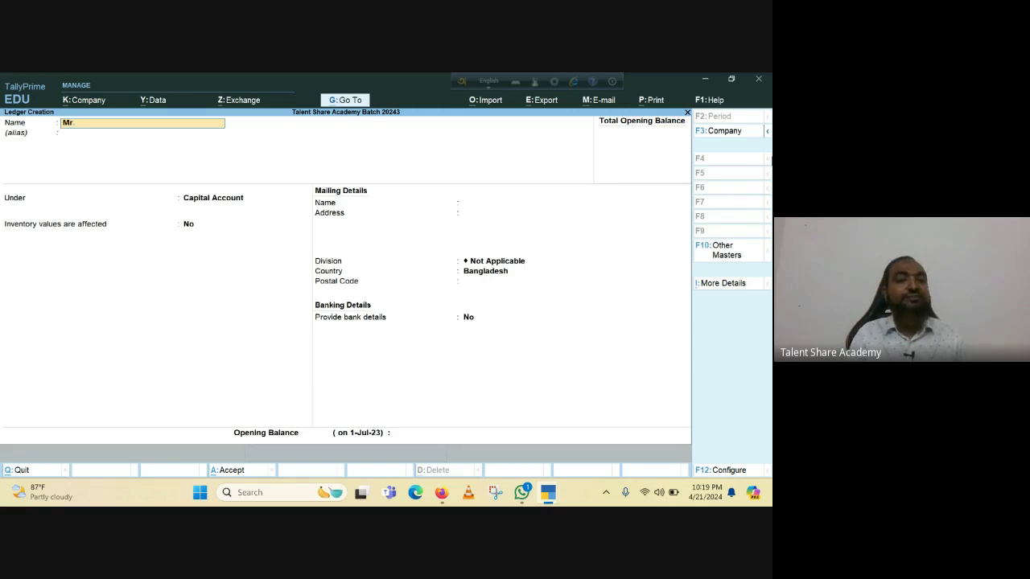
{"action": "type", "text": ". Ca"}
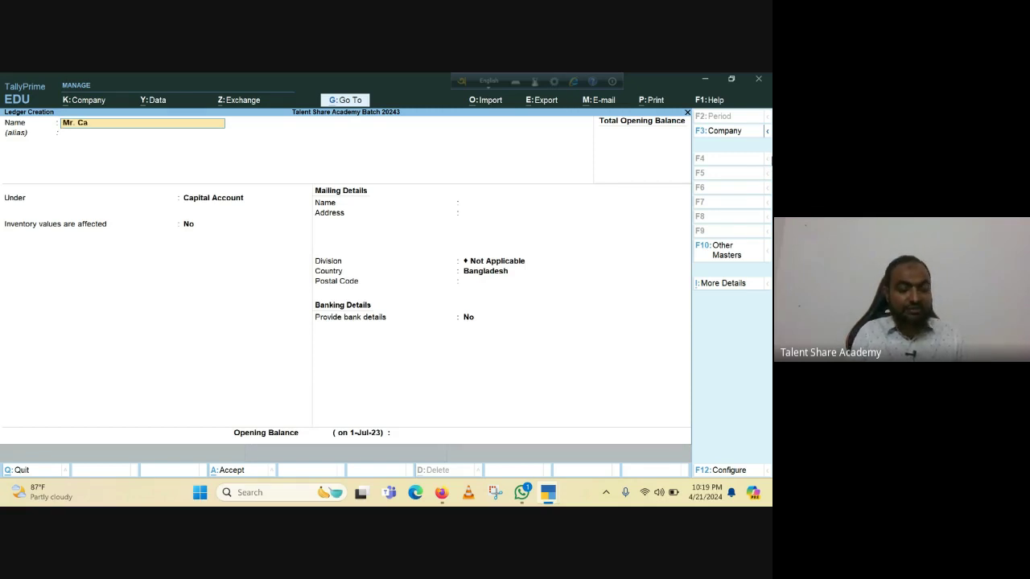
{"action": "type", "text": "pital 1"}
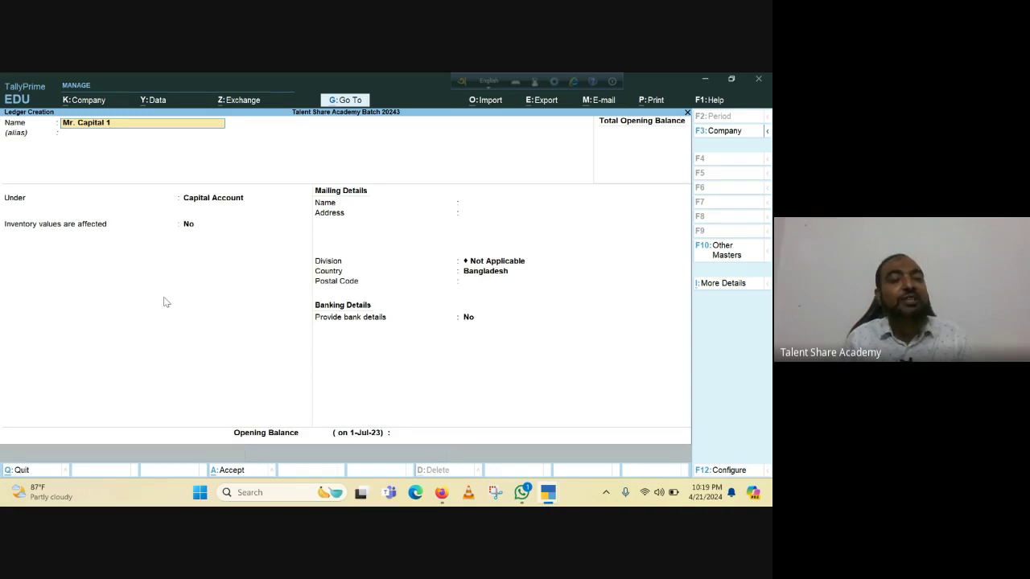
{"action": "key", "text": "Return"}
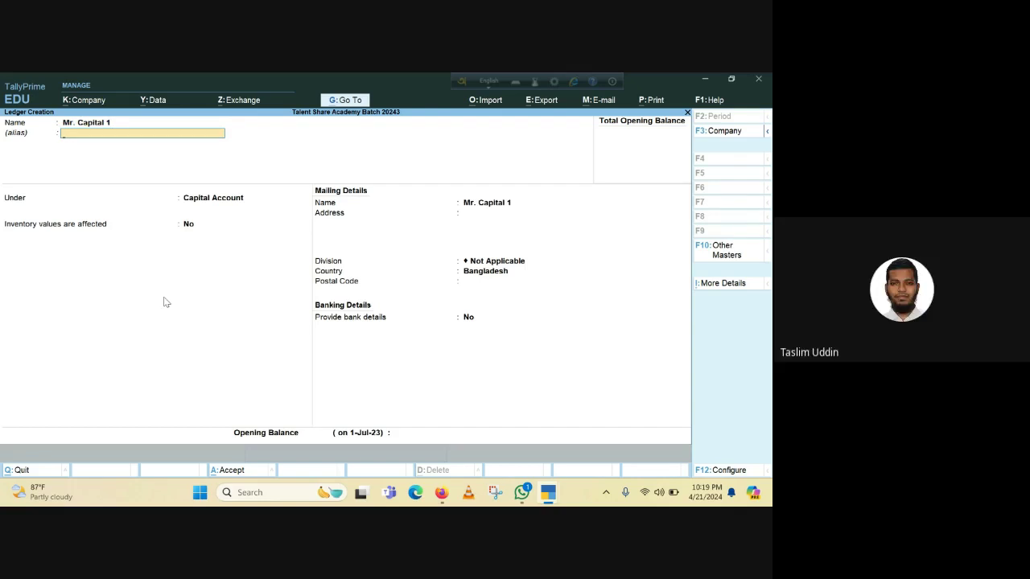
{"action": "key", "text": "Return"}
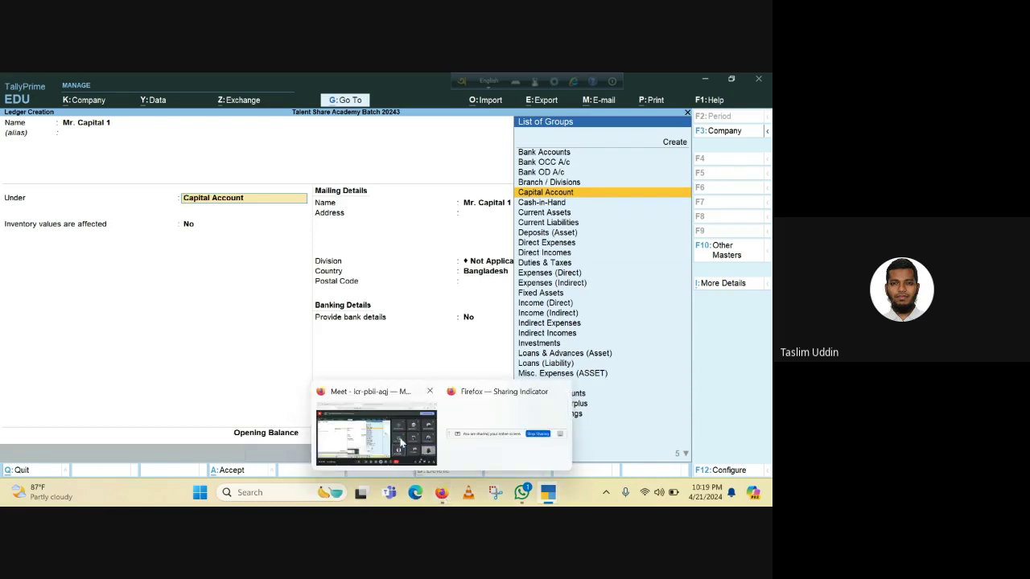
Bring the Google Meet call window with the shared screen to the front.
{"action": "left_click", "coordinate": [443, 494]}
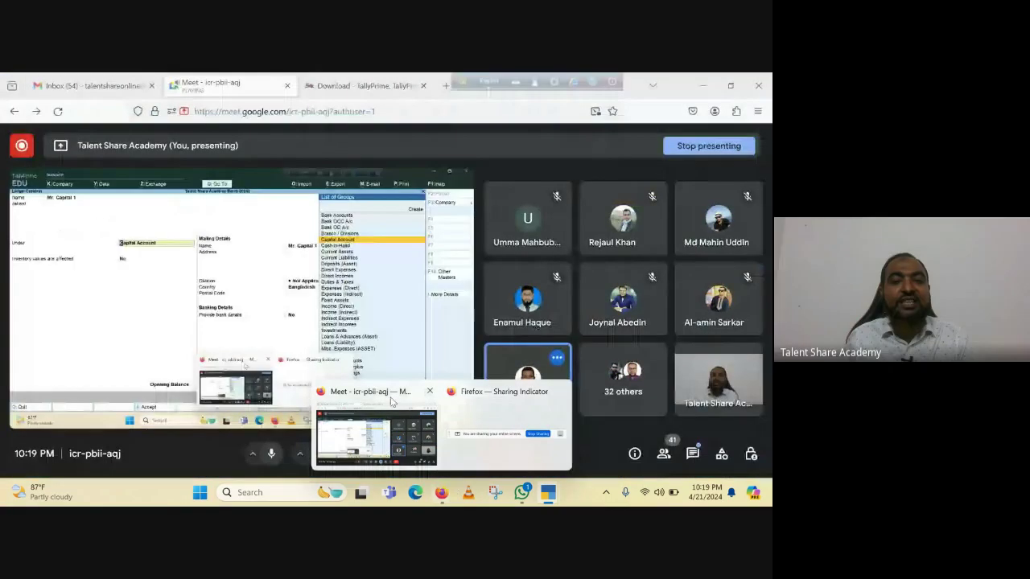
{"action": "left_click", "coordinate": [392, 400]}
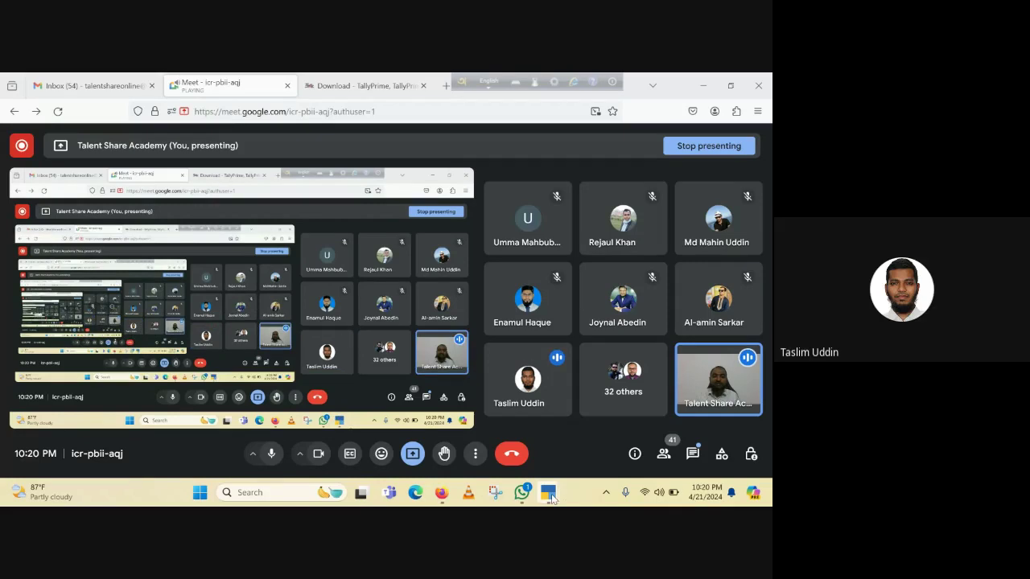
Return to TallyPrime's Ledger Creation form for Mr. Capital 1.
{"action": "mouse_move", "coordinate": [547, 492]}
{"action": "left_click", "coordinate": [447, 448]}
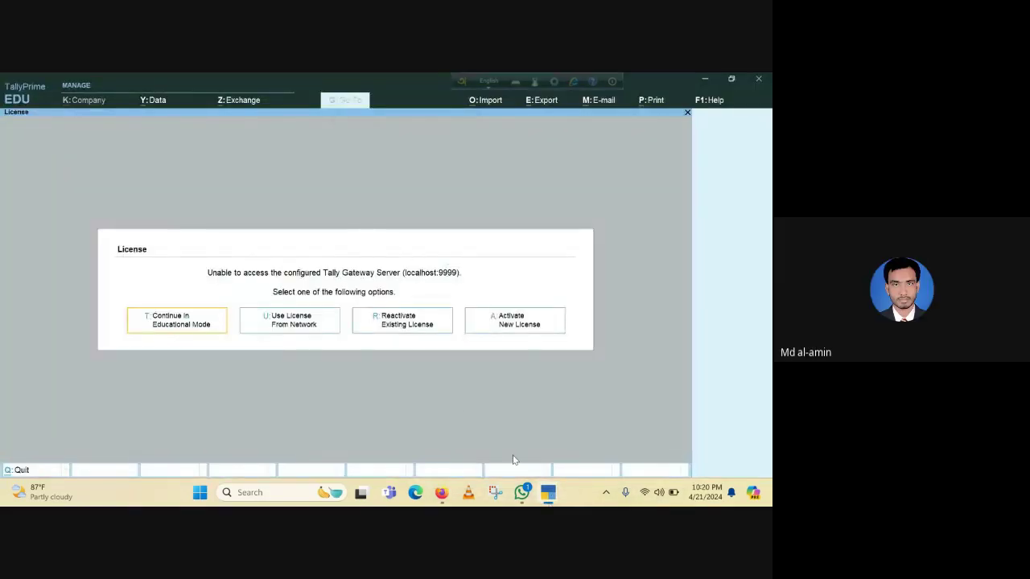
{"action": "left_click", "coordinate": [603, 447]}
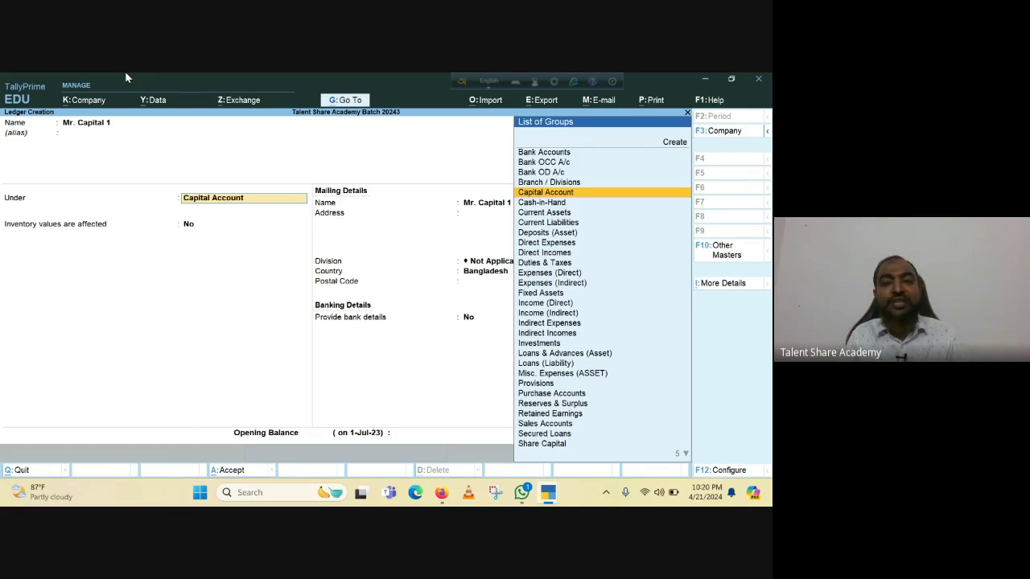
Choose Share Capital as Mr. Capital 1's group via 'Sha' and leave inventory values affected at No.
{"action": "type", "text": "Sha"}
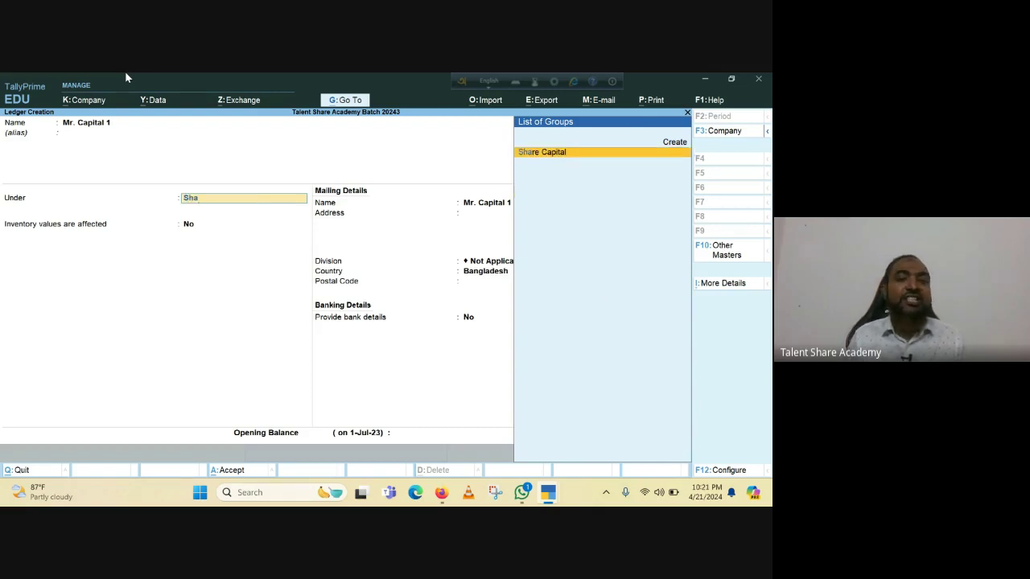
{"action": "key", "text": "Return"}
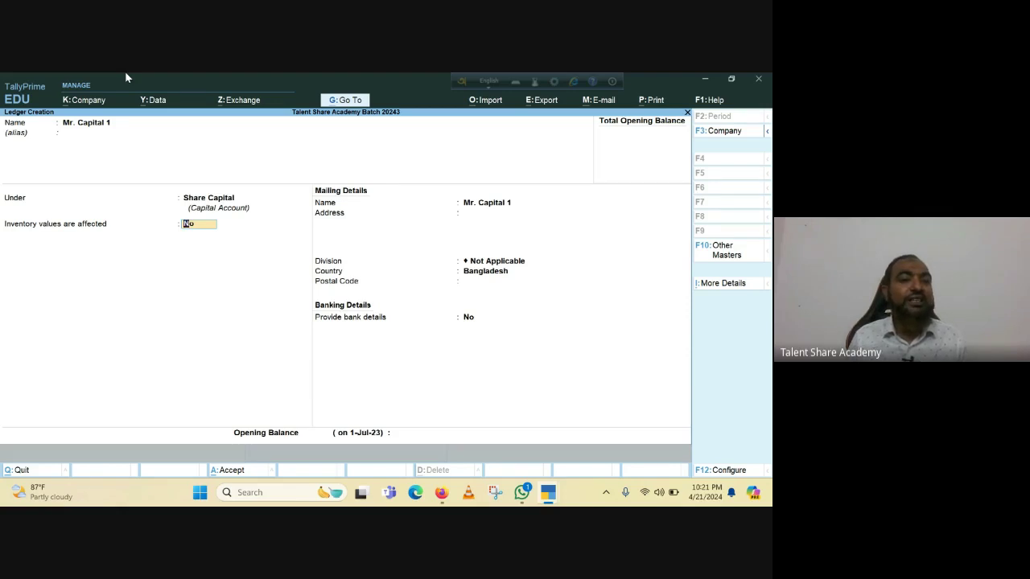
{"action": "key", "text": "Return"}
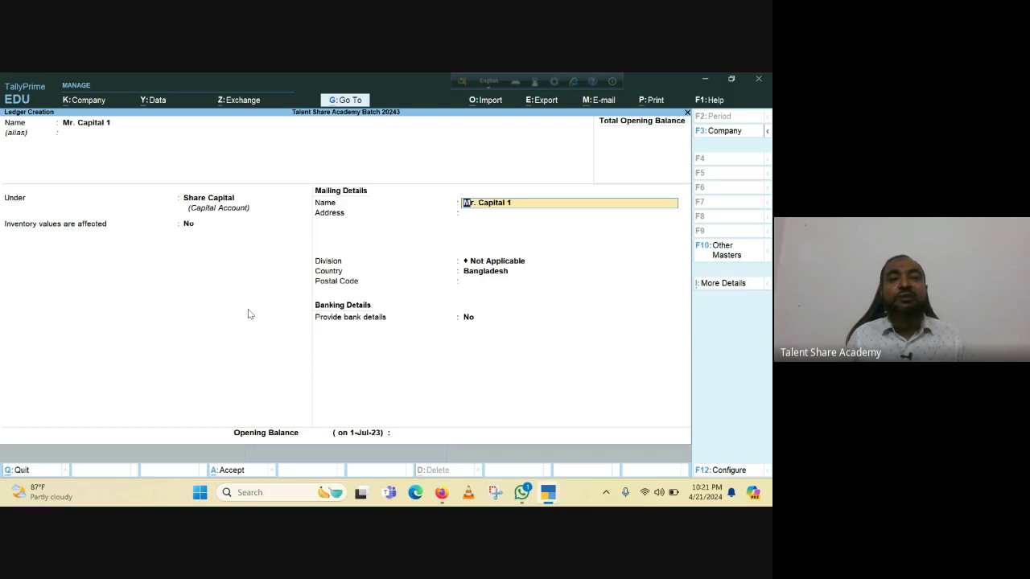
Enter 'Mohakhali' as the address, keep Not Applicable division and Bangladesh country, and leave postal code blank.
{"action": "key", "text": "Return"}
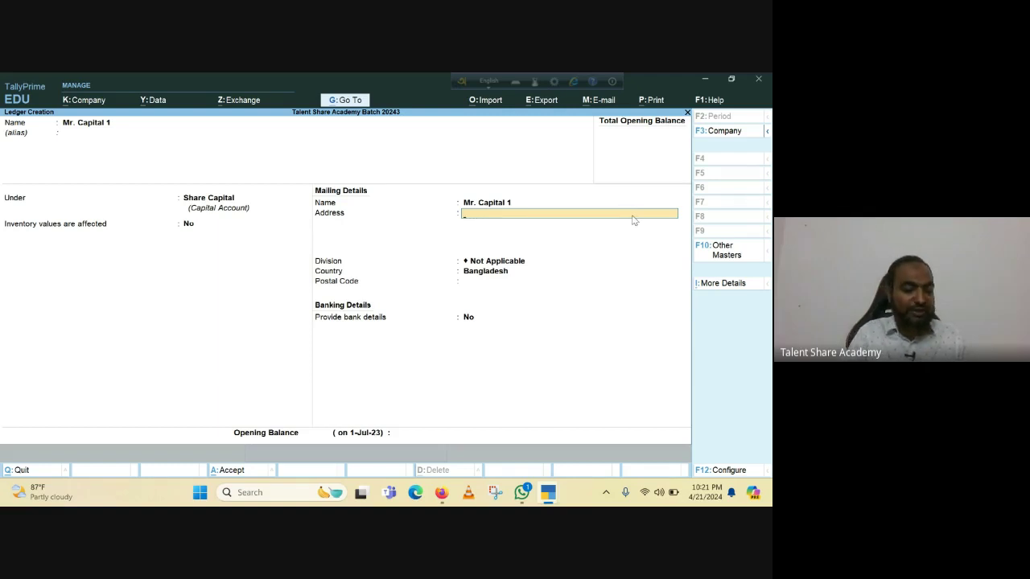
{"action": "type", "text": "Mohakha"}
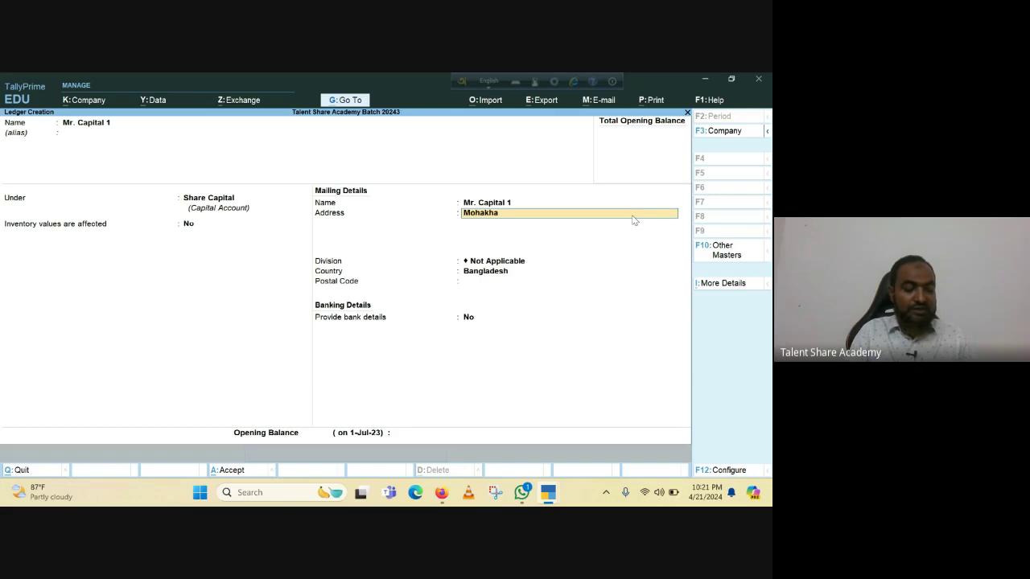
{"action": "type", "text": "li"}
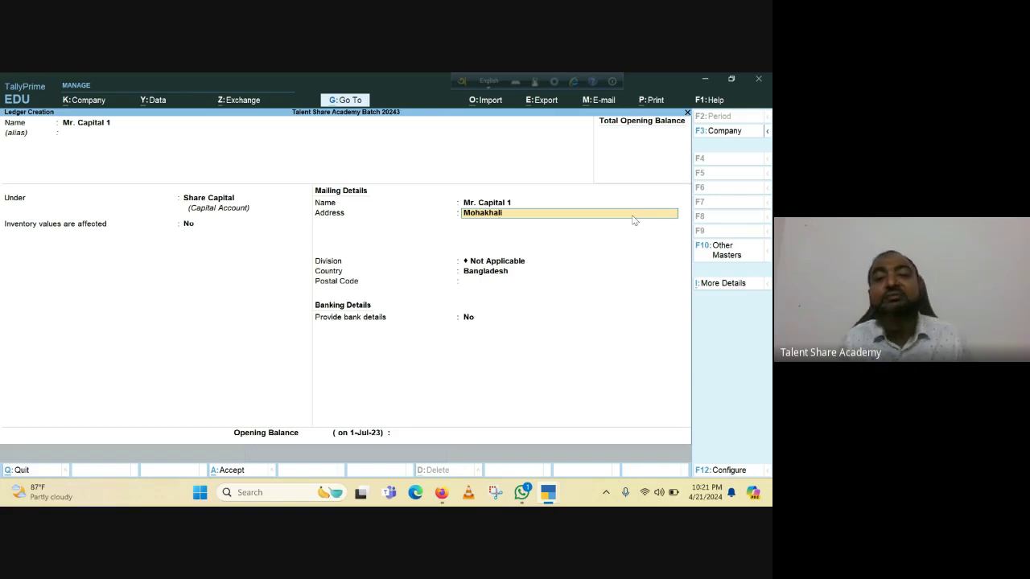
{"action": "key", "text": "Return"}
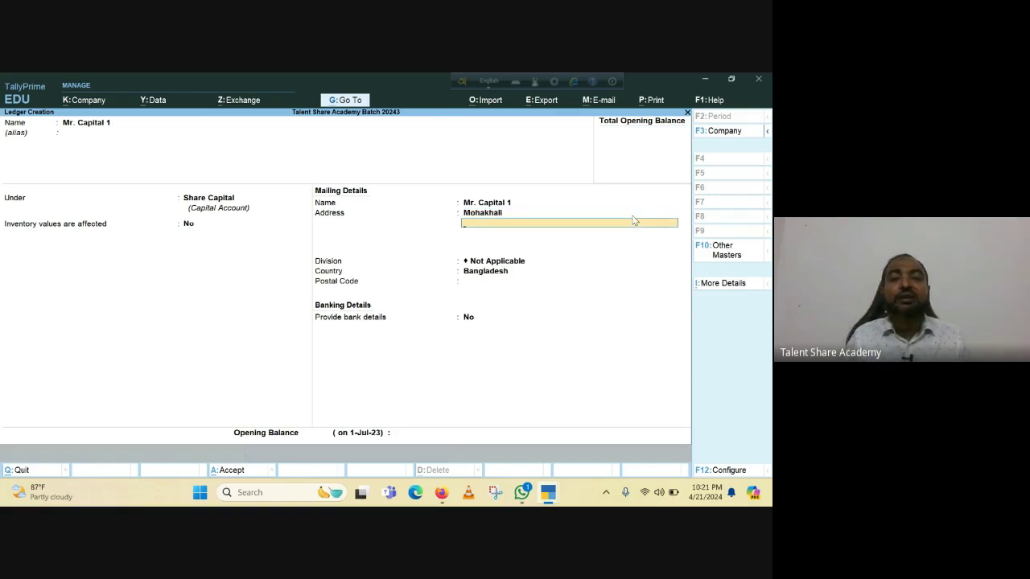
{"action": "key", "text": "Return"}
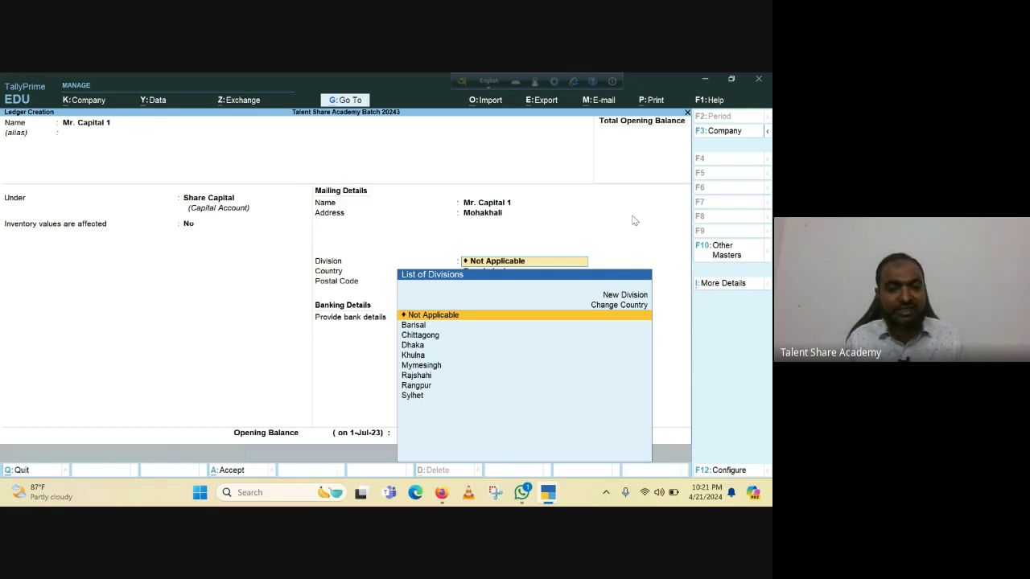
{"action": "key", "text": "Return"}
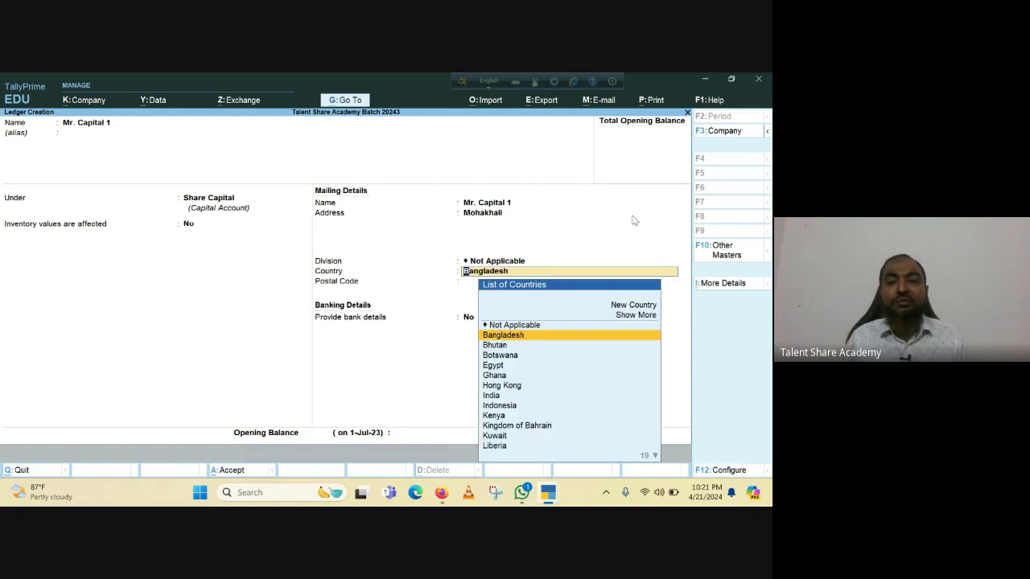
{"action": "key", "text": "Return"}
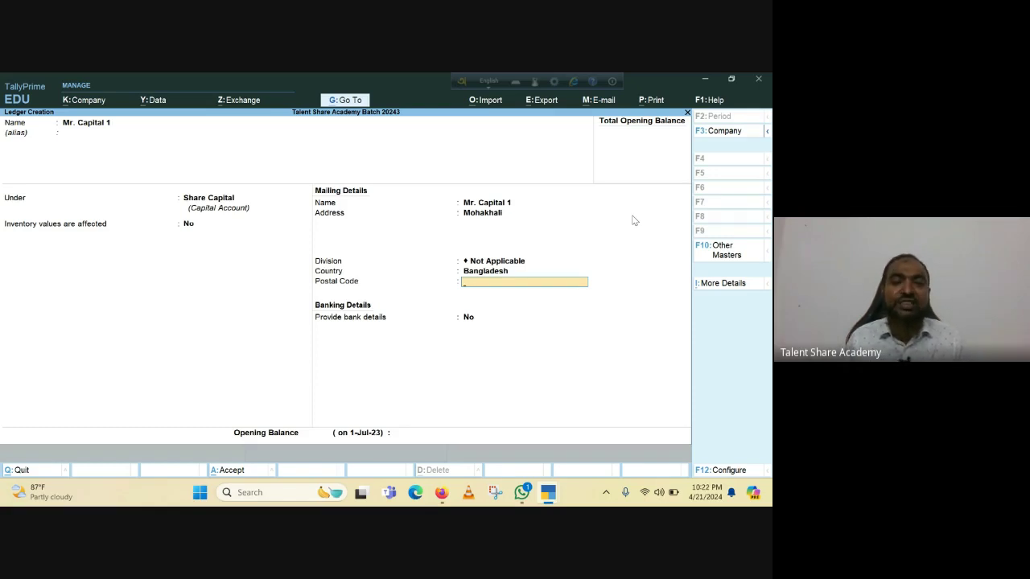
{"action": "key", "text": "Return"}
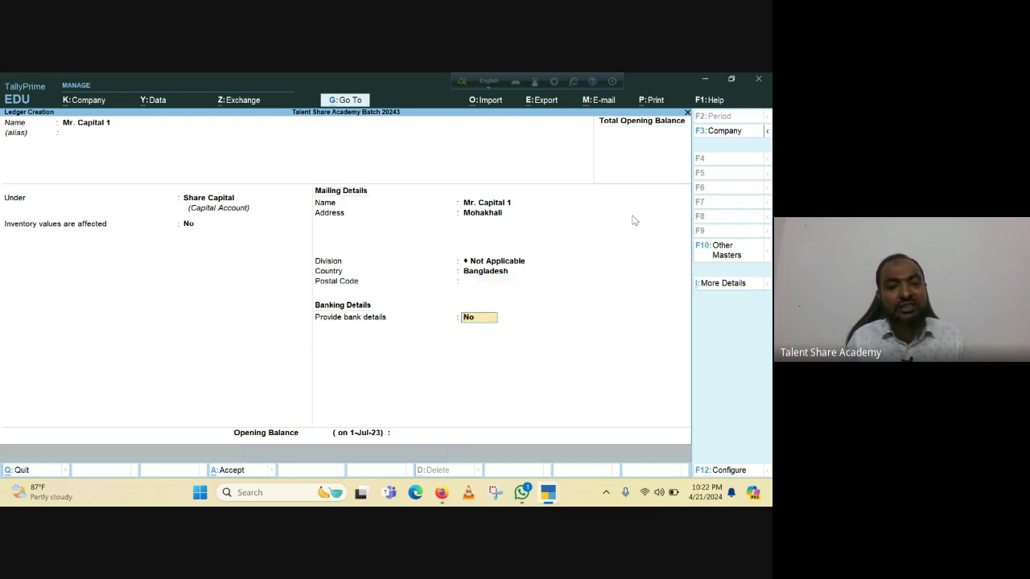
Keep Provide bank details at No to reach the Opening Balance field.
{"action": "key", "text": "Return"}
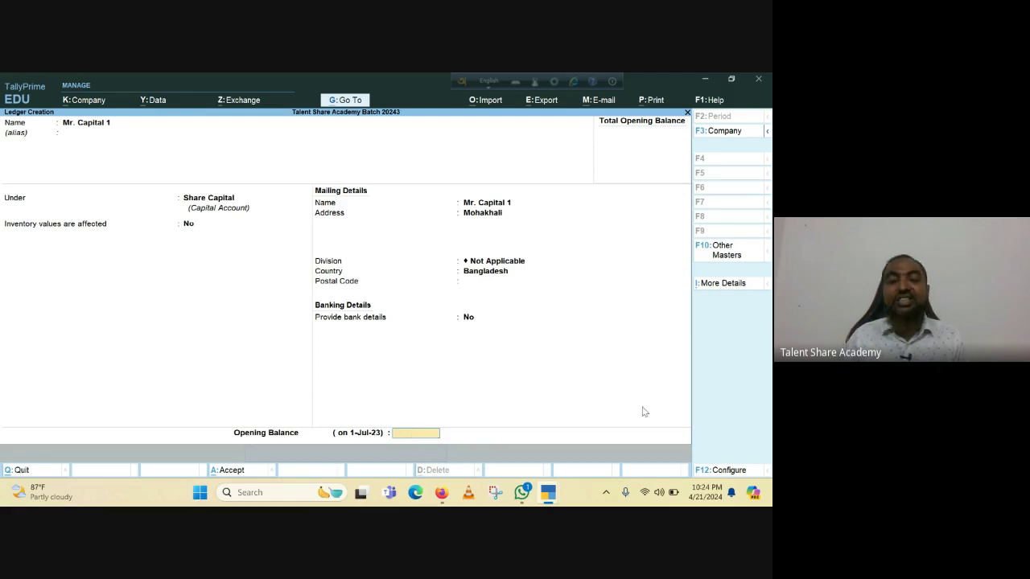
Leave the opening balance blank and save the Mr. Capital 1 ledger.
{"action": "key", "text": "Return"}
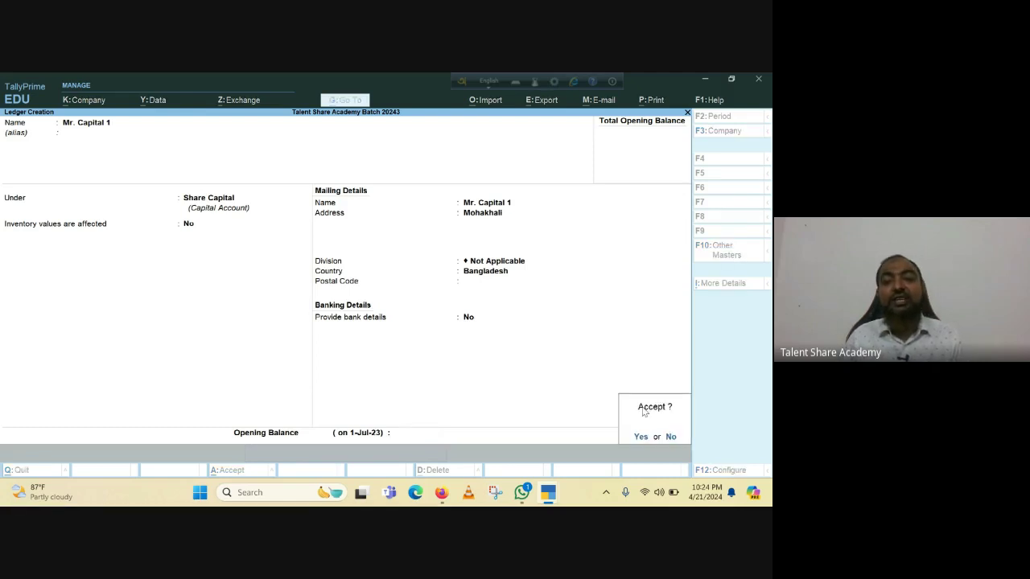
{"action": "key", "text": "Return"}
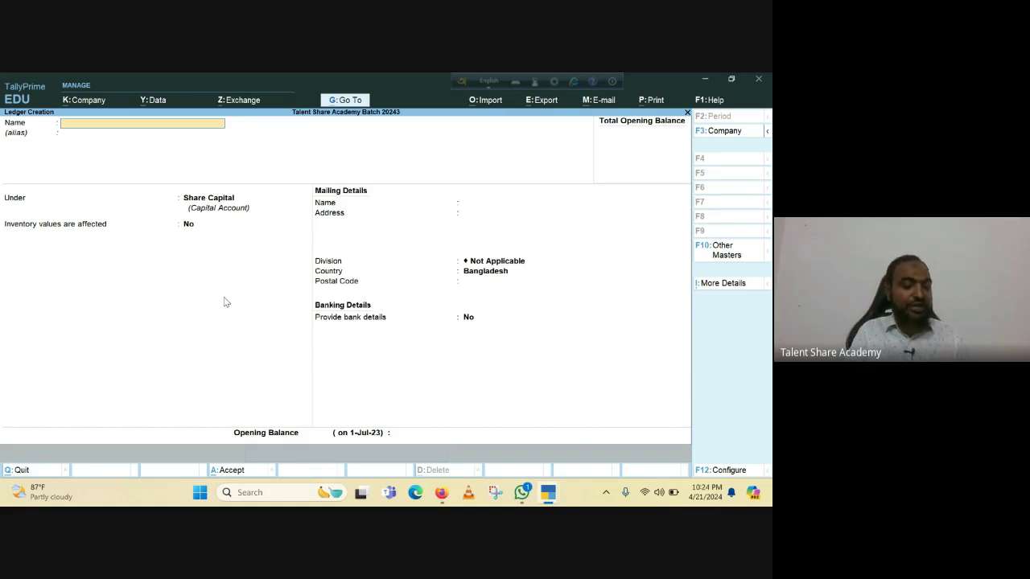
Name the new ledger 'Mr. Capital 2' under Share Capital with inventory values unaffected.
{"action": "type", "text": "Mr"}
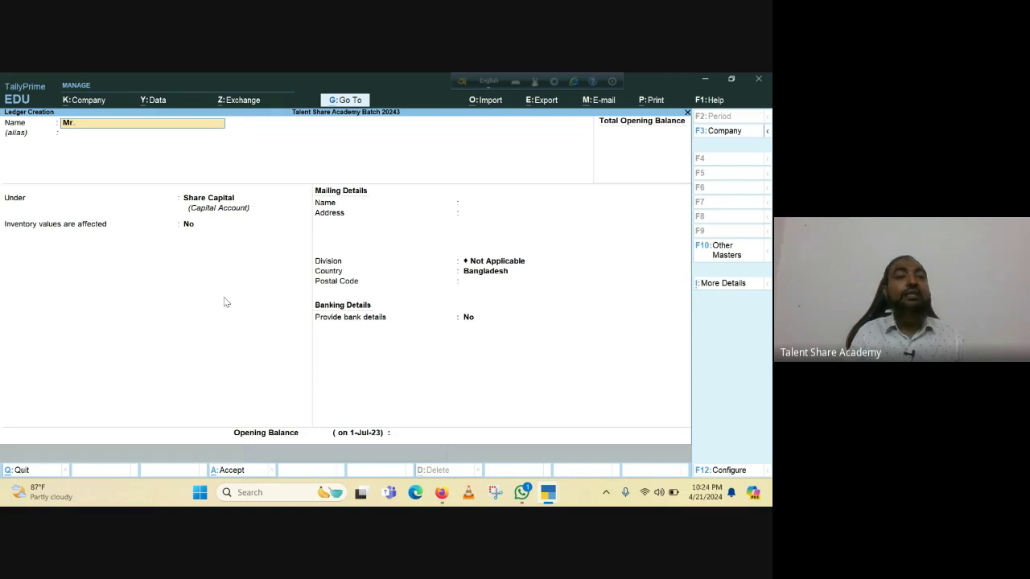
{"action": "type", "text": "."}
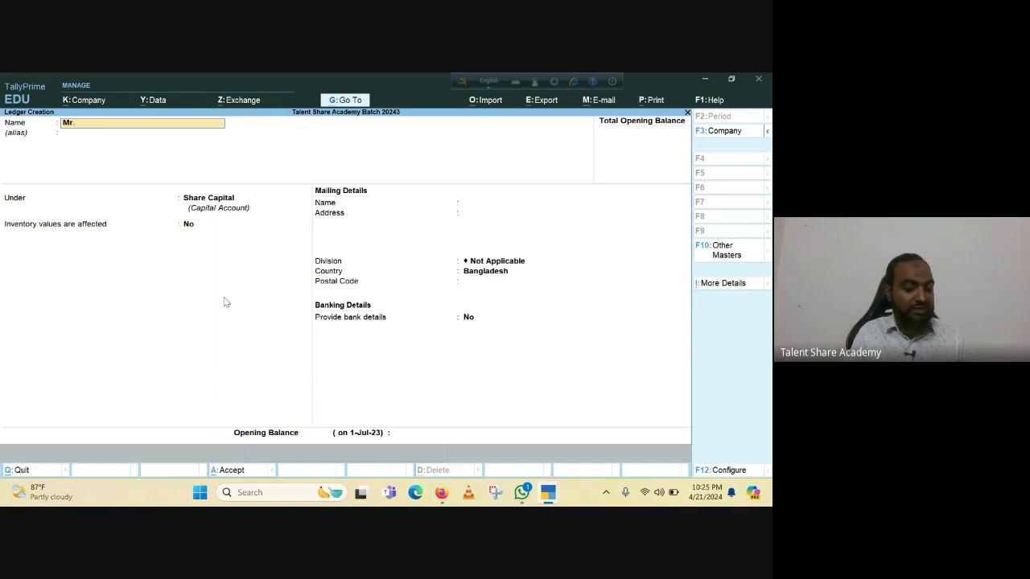
{"action": "type", "text": " Capital 2"}
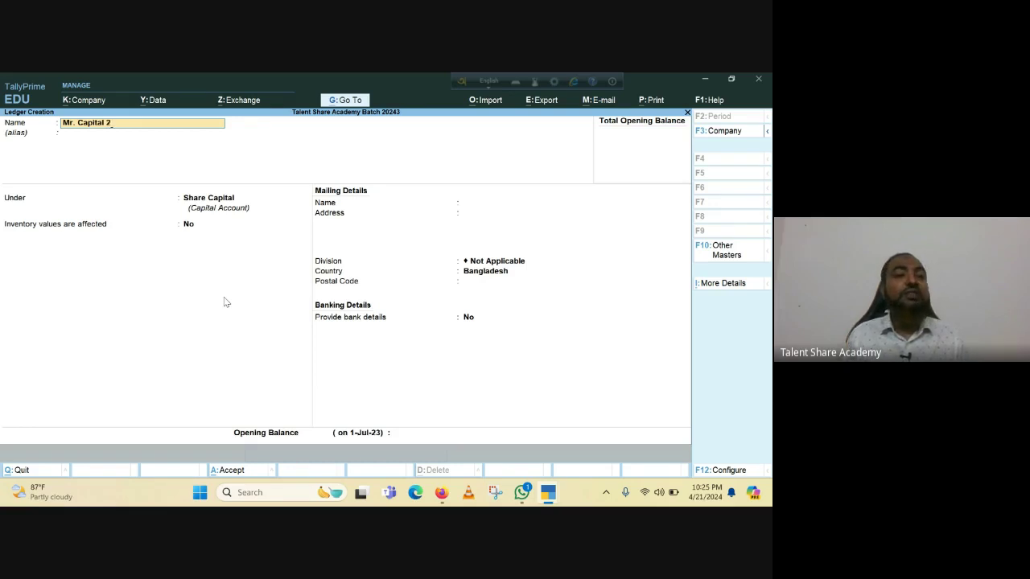
{"action": "key", "text": "Return"}
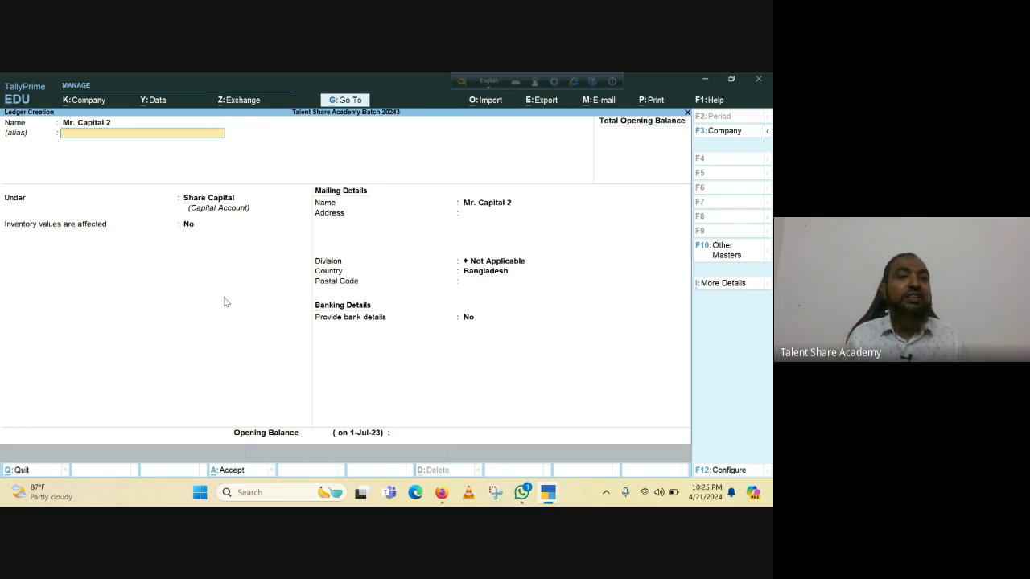
{"action": "key", "text": "Return"}
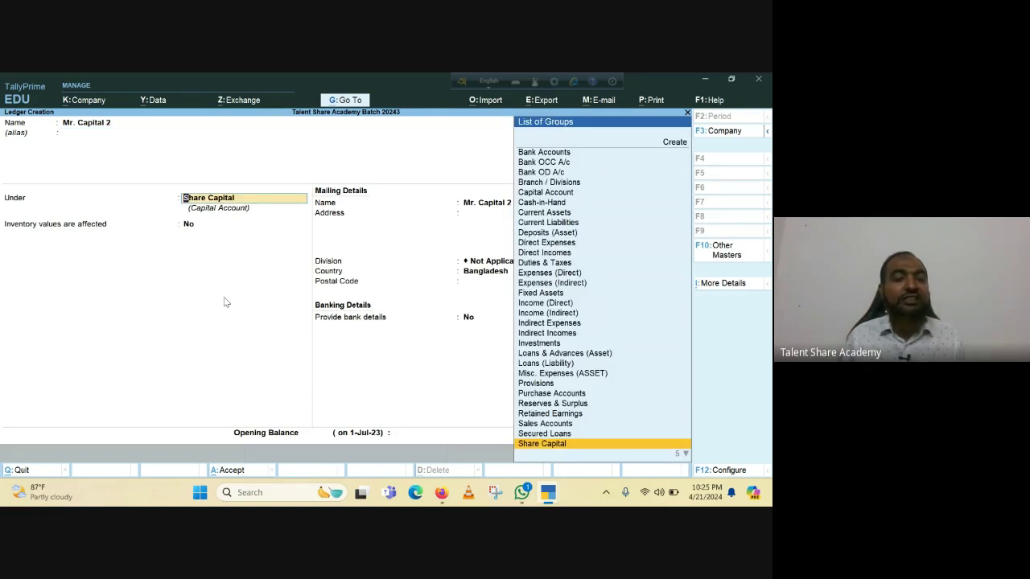
{"action": "key", "text": "Return"}
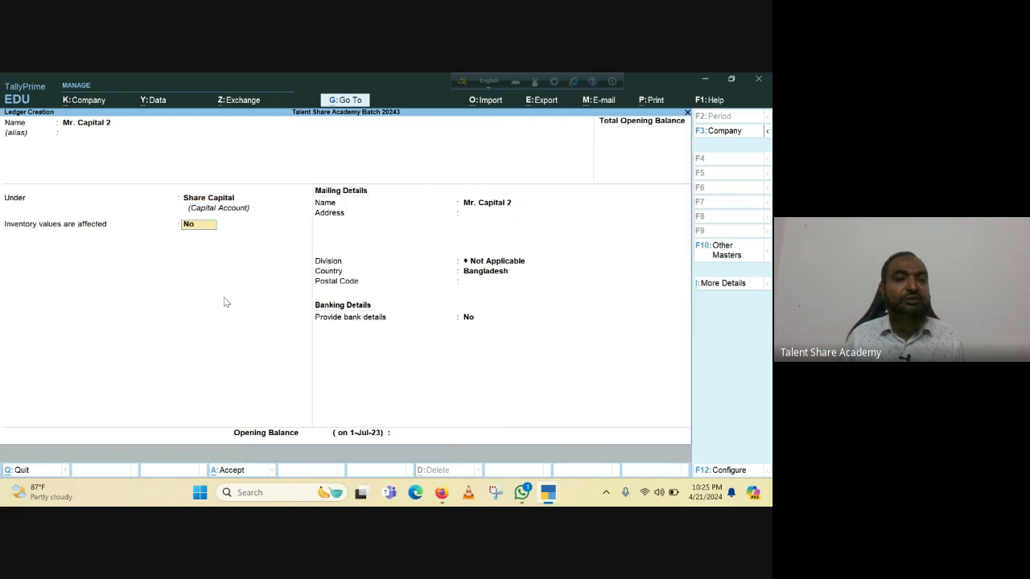
{"action": "key", "text": "Return"}
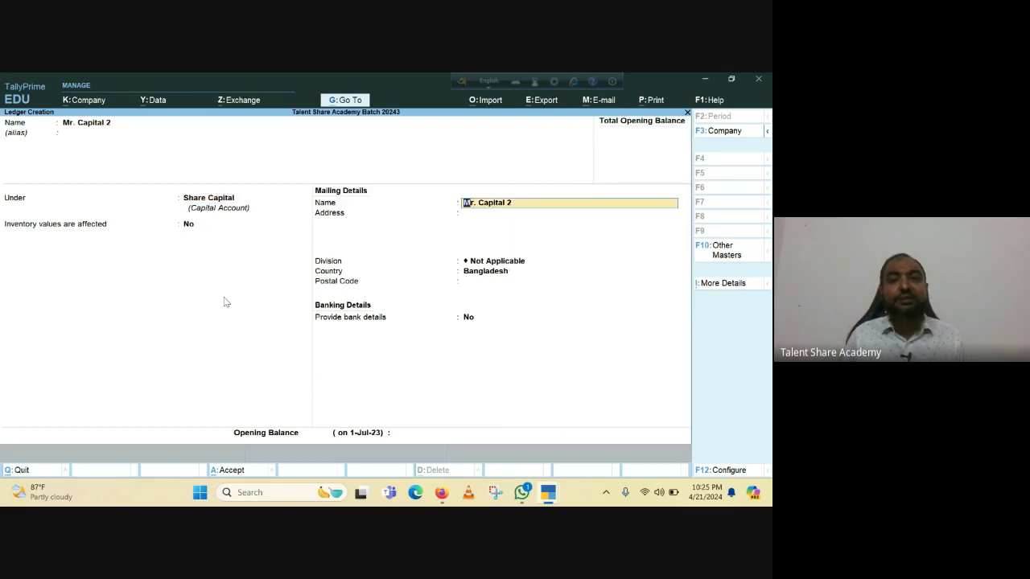
Keep Bangladesh as country, leave address, postal code and bank details empty, and save the ledger.
{"action": "key", "text": "Return"}
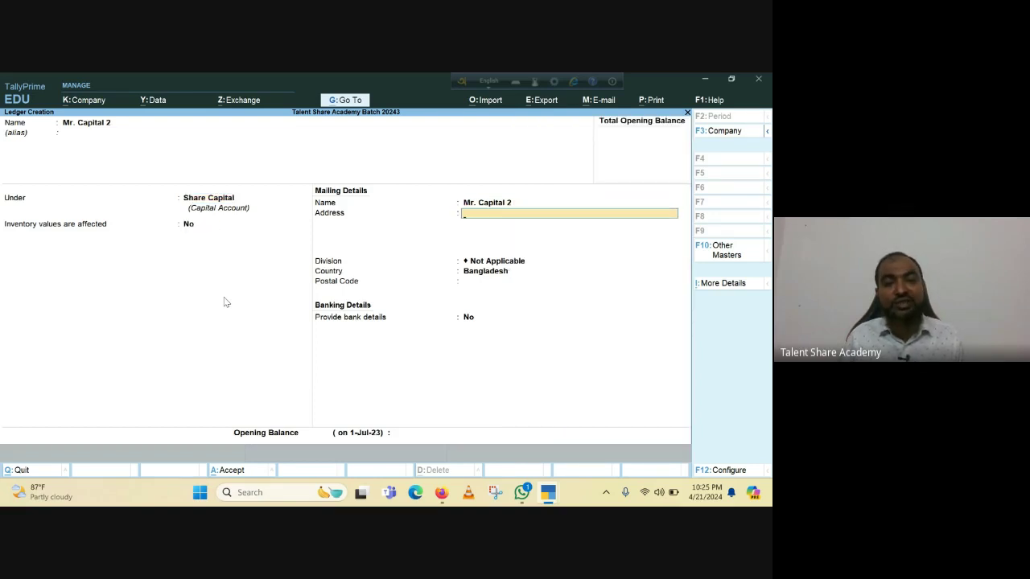
{"action": "key", "text": "Return"}
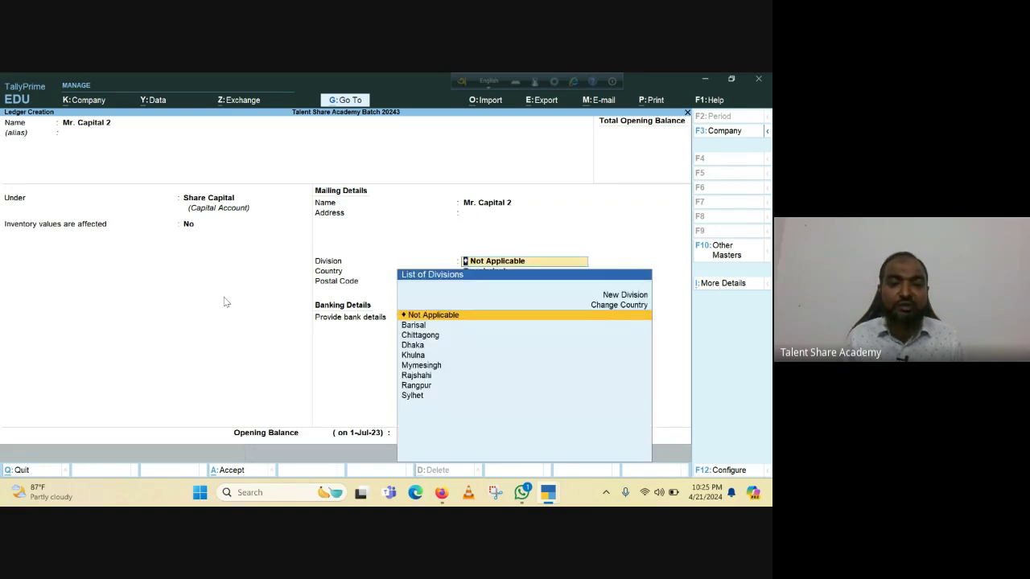
{"action": "key", "text": "Return"}
{"action": "key", "text": "Return"}
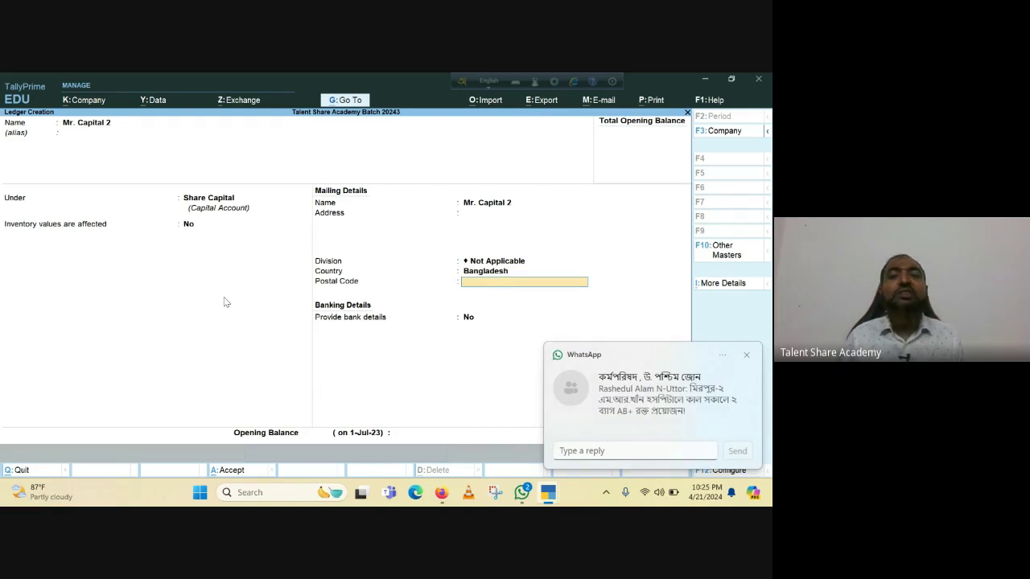
{"action": "key", "text": "Return"}
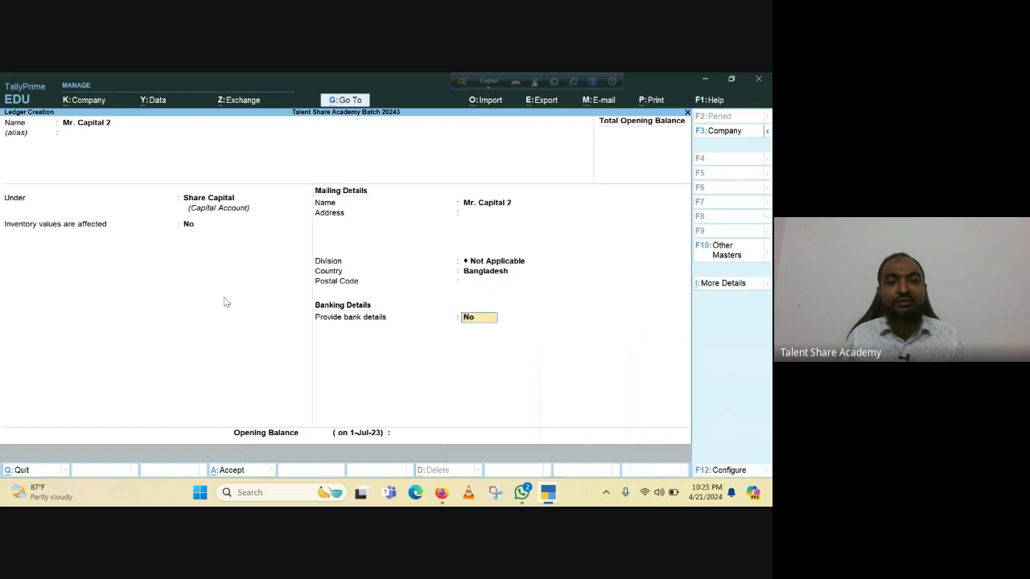
{"action": "key", "text": "Return"}
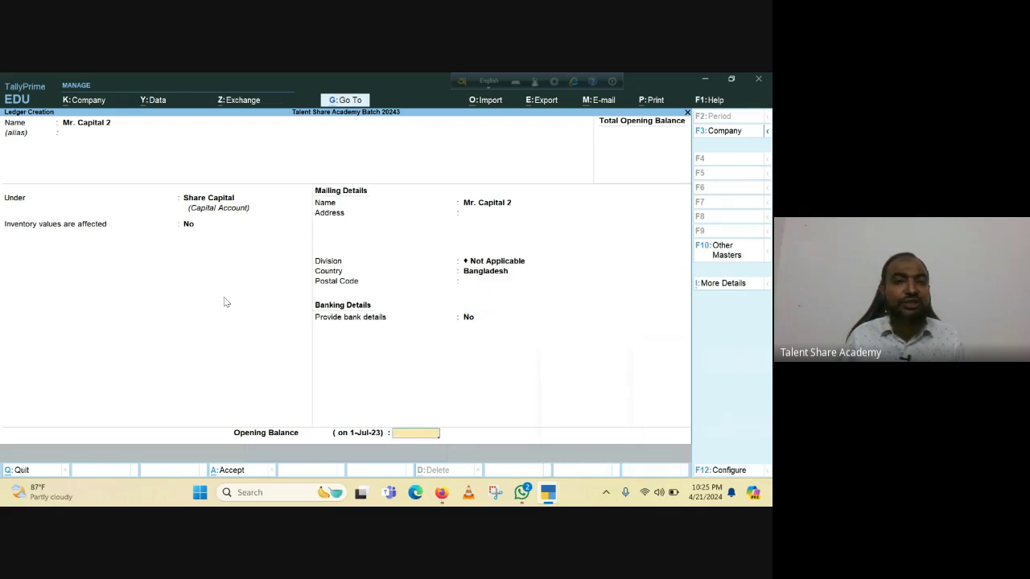
{"action": "key", "text": "Return"}
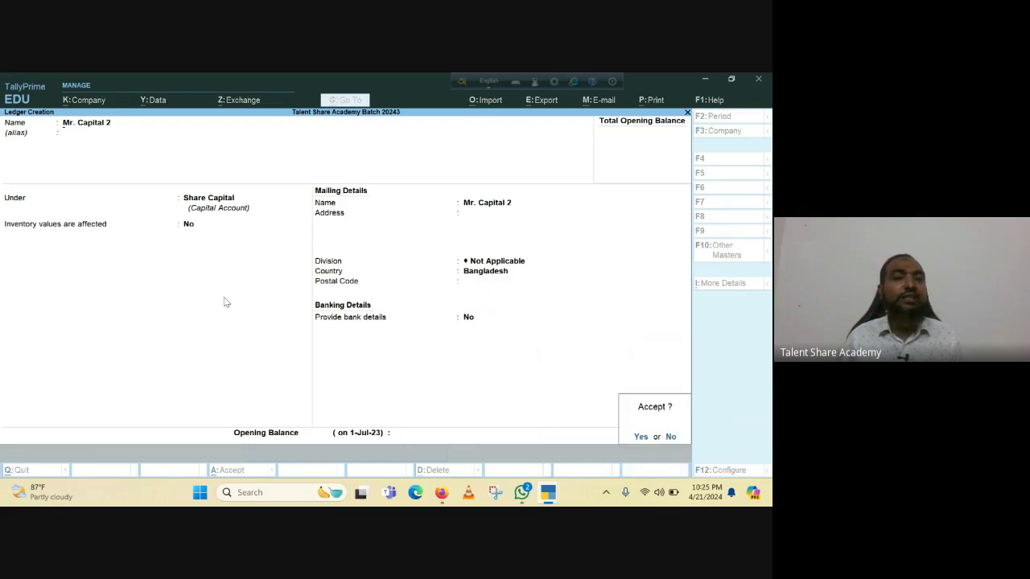
{"action": "key", "text": "Return"}
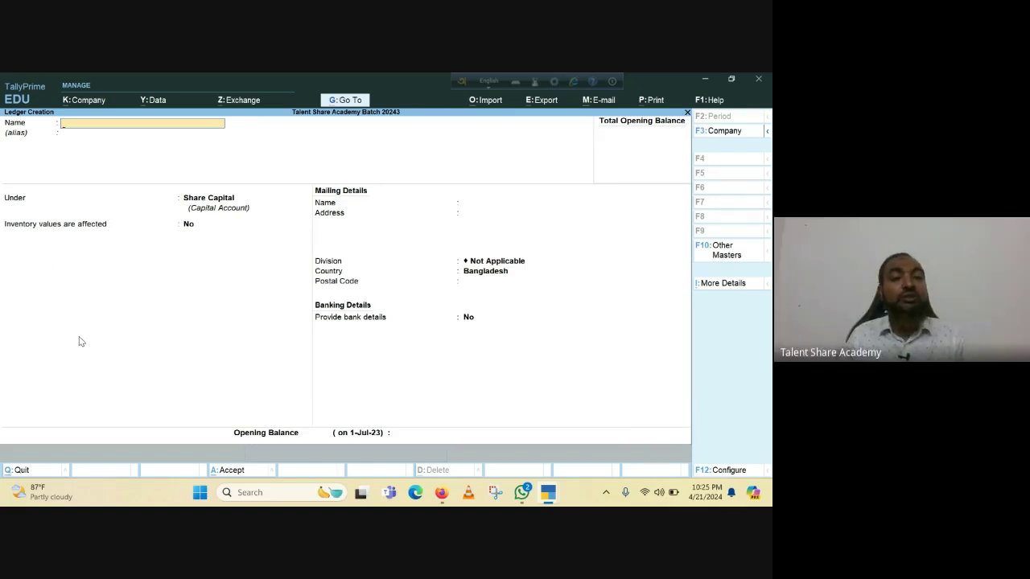
Close the empty ledger creation screen and return to the Gateway of Tally.
{"action": "key", "text": "Escape"}
{"action": "key", "text": "Return"}
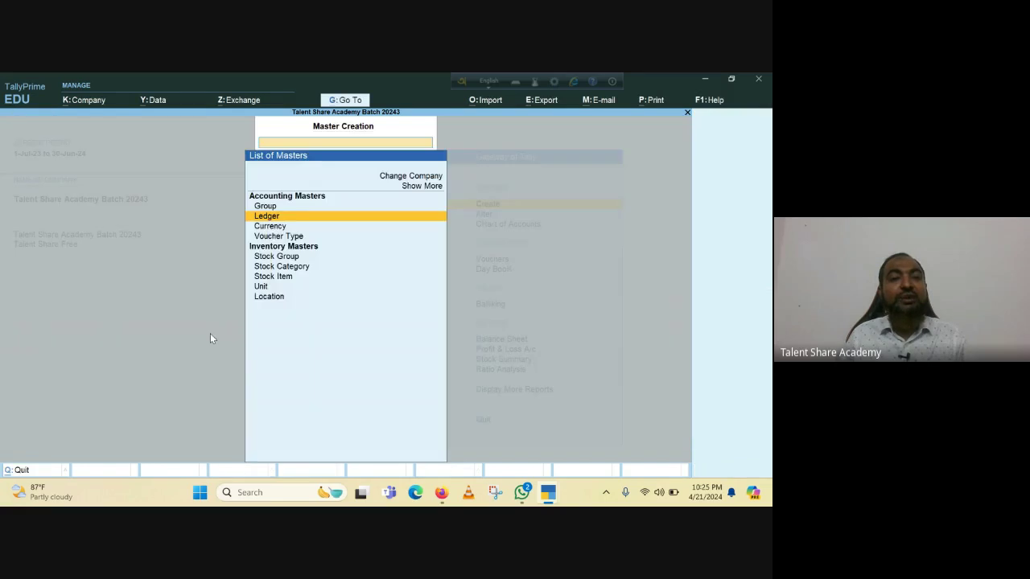
{"action": "key", "text": "Escape"}
{"action": "key", "text": "Escape"}
{"action": "key", "text": "n"}
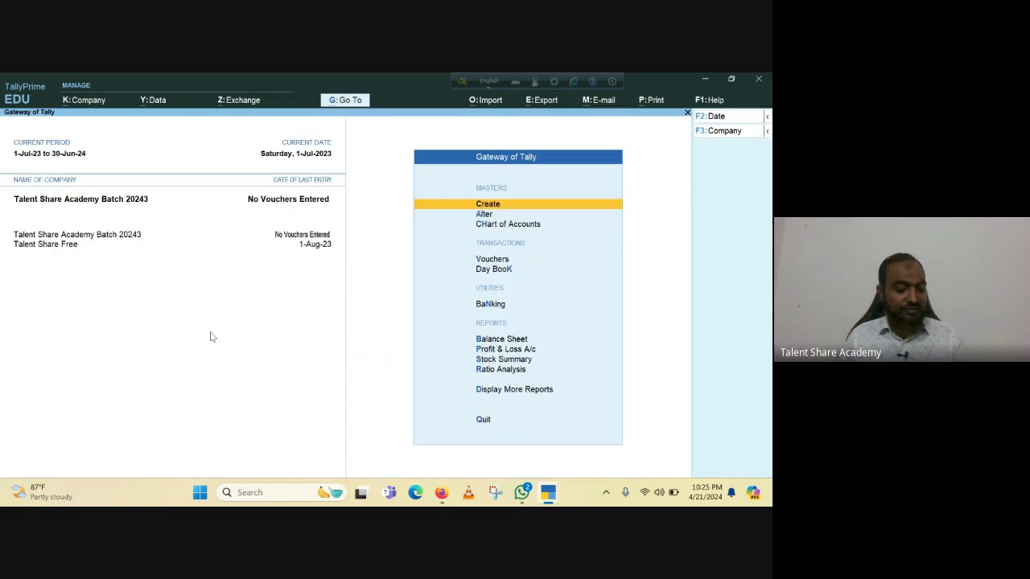
Open the Balance Sheet and expand it to the detailed view with Alt+F5.
{"action": "key", "text": "b"}
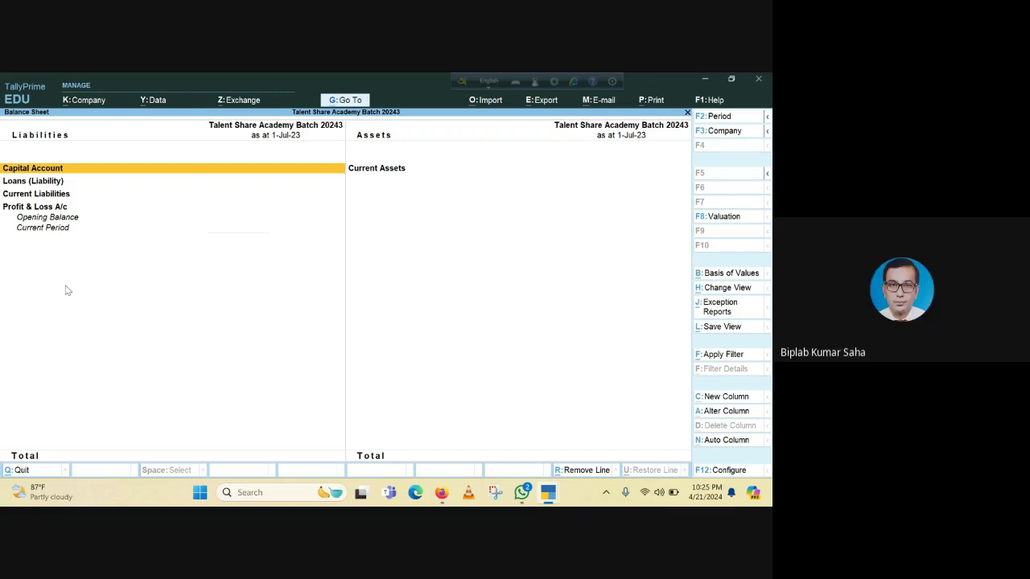
{"action": "key", "text": "alt"}
{"action": "key", "text": "alt+F5"}
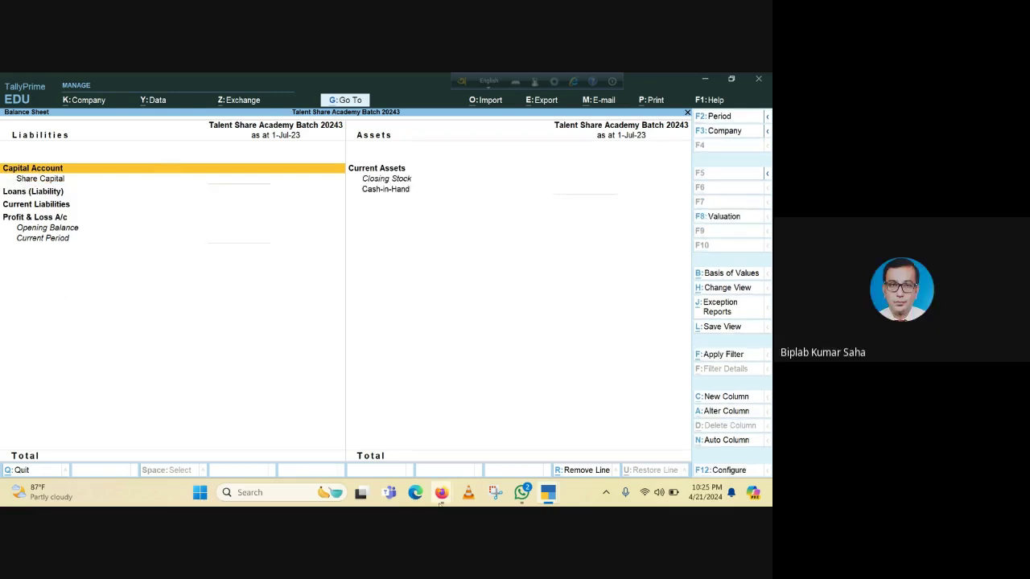
Mute a participant in the Google Meet call, then bring the TallyPrime window back to front.
{"action": "mouse_move", "coordinate": [441, 499]}
{"action": "left_click", "coordinate": [375, 435]}
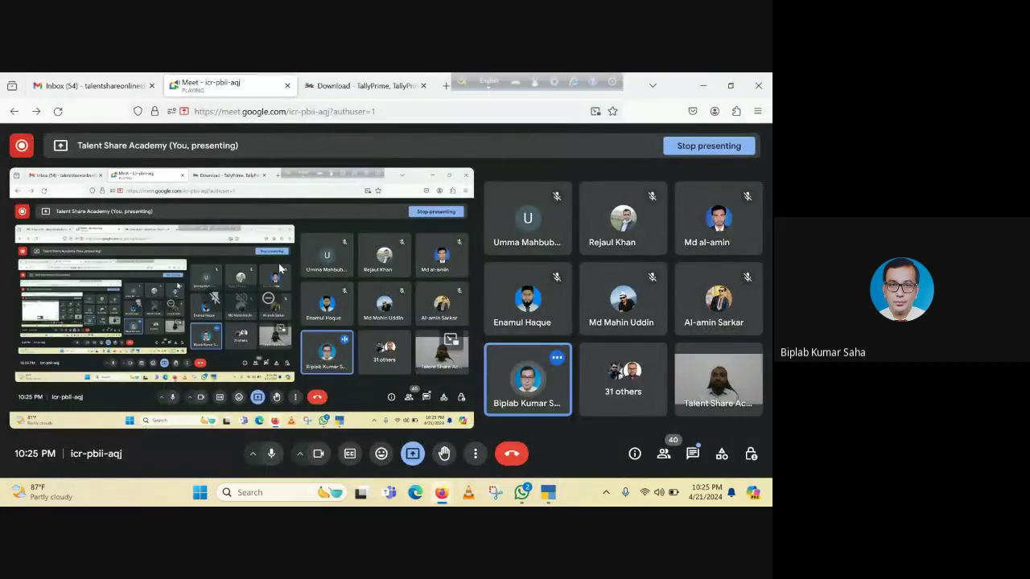
{"action": "left_click", "coordinate": [528, 379]}
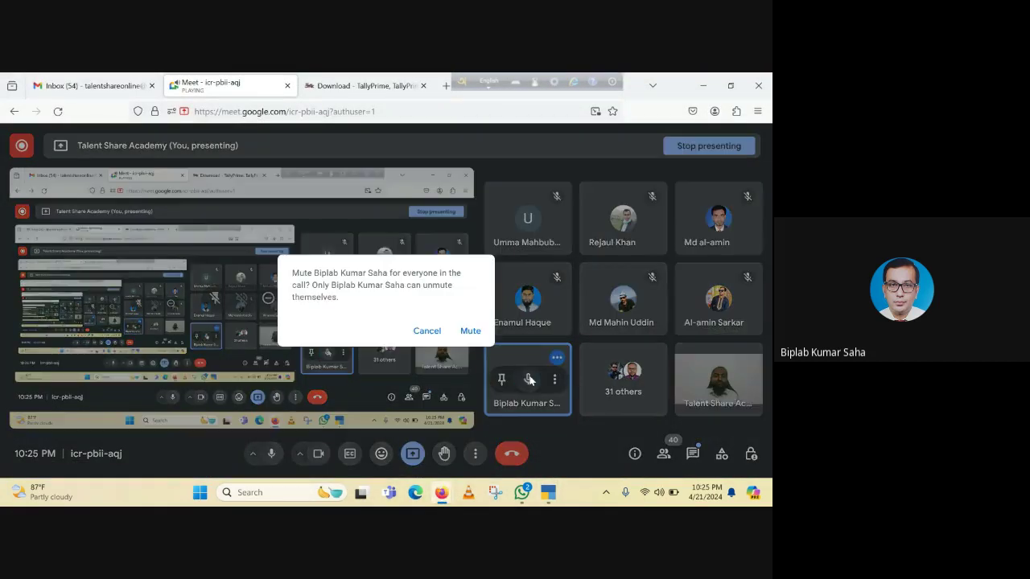
{"action": "left_click", "coordinate": [470, 331]}
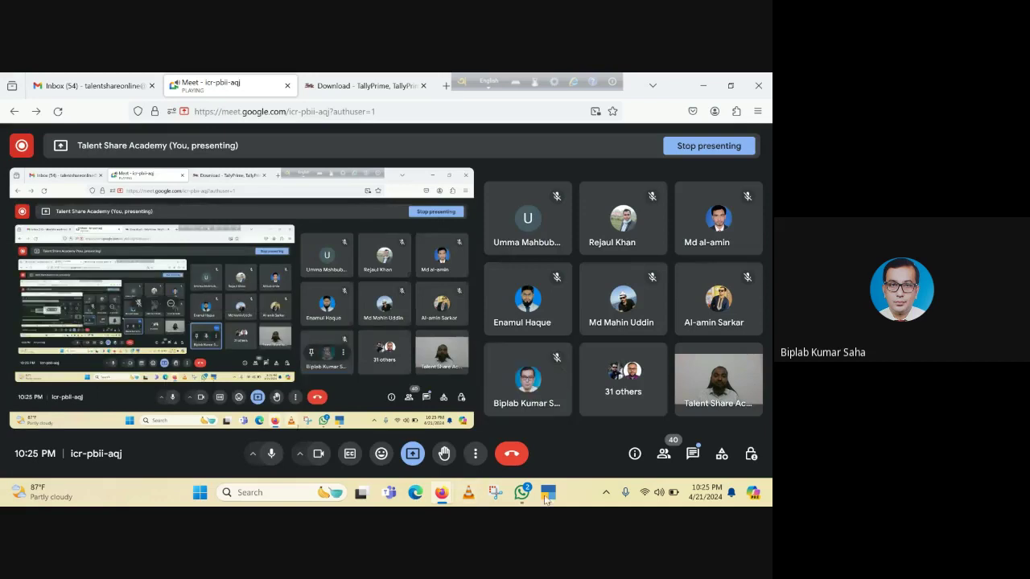
{"action": "mouse_move", "coordinate": [548, 495]}
{"action": "left_click", "coordinate": [524, 441]}
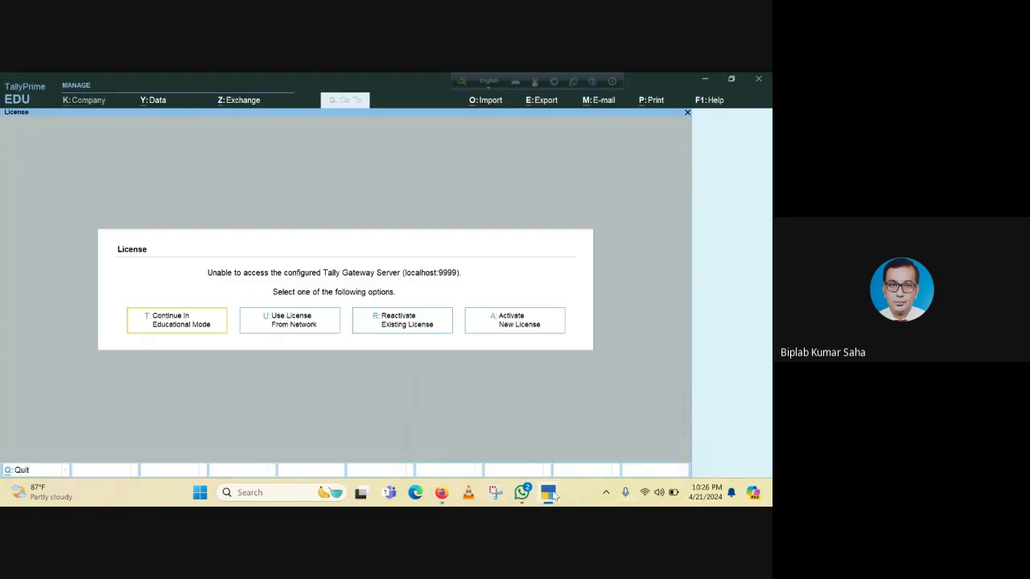
Bring the detailed Balance Sheet window forward and select the Share Capital row.
{"action": "mouse_move", "coordinate": [548, 493]}
{"action": "left_click", "coordinate": [590, 444]}
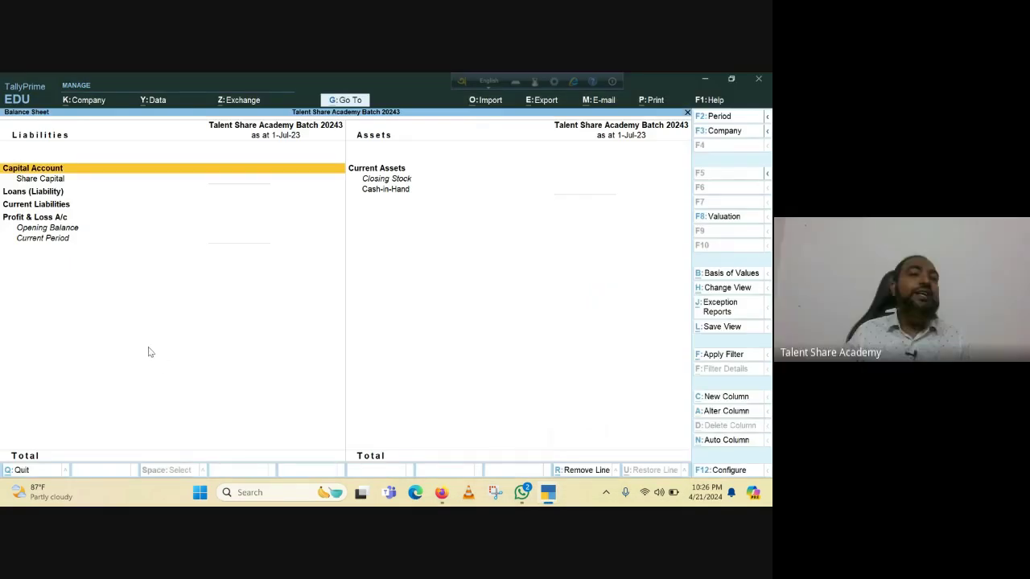
{"action": "left_click", "coordinate": [51, 180]}
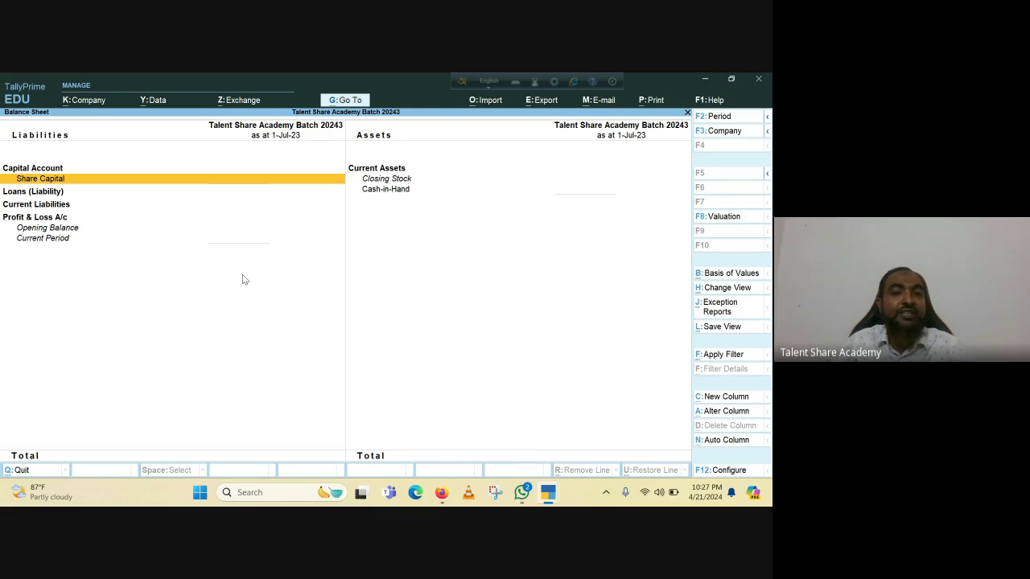
Leave the Balance Sheet and open a new Ledger Creation form from Create's Accounting Masters.
{"action": "key", "text": "Escape"}
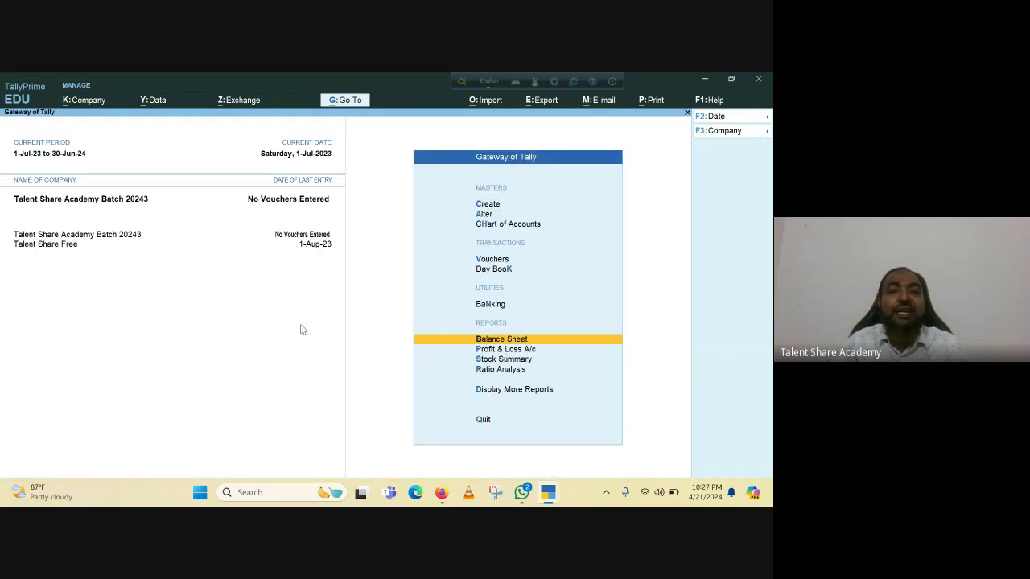
{"action": "left_click", "coordinate": [493, 206]}
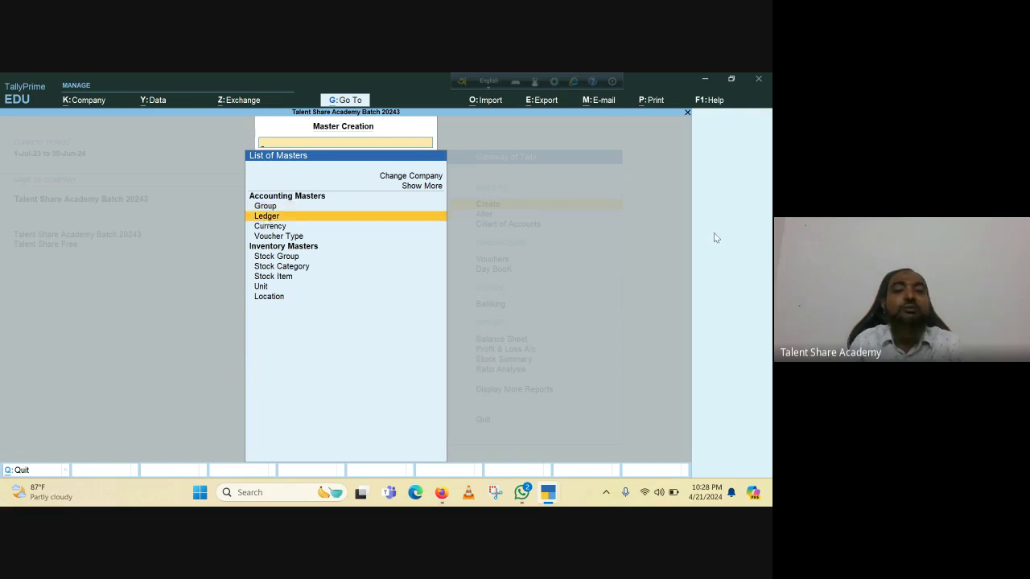
{"action": "key", "text": "Return"}
{"action": "key", "text": "Escape"}
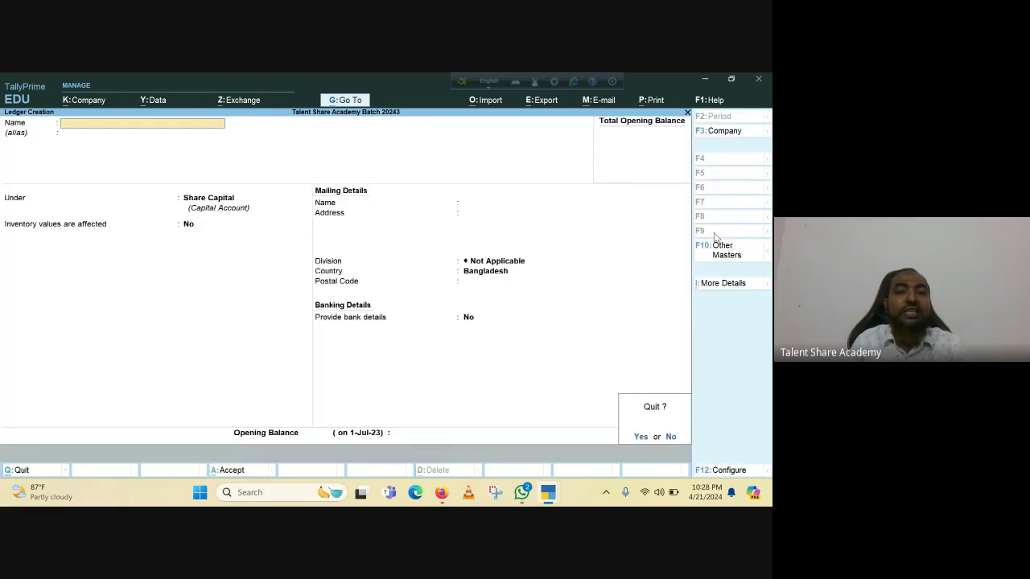
{"action": "key", "text": "Return"}
{"action": "key", "text": "Up"}
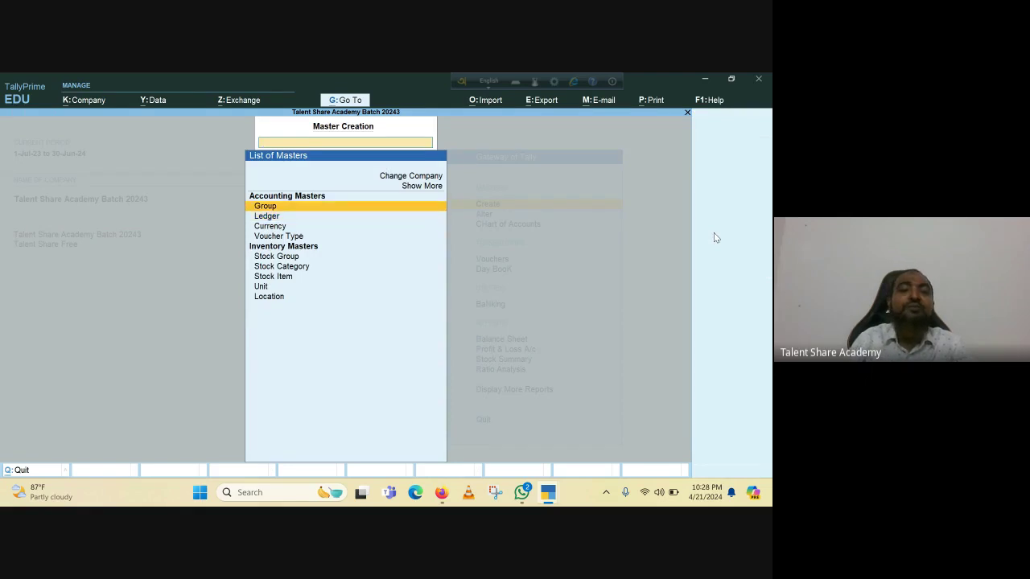
{"action": "key", "text": "Down"}
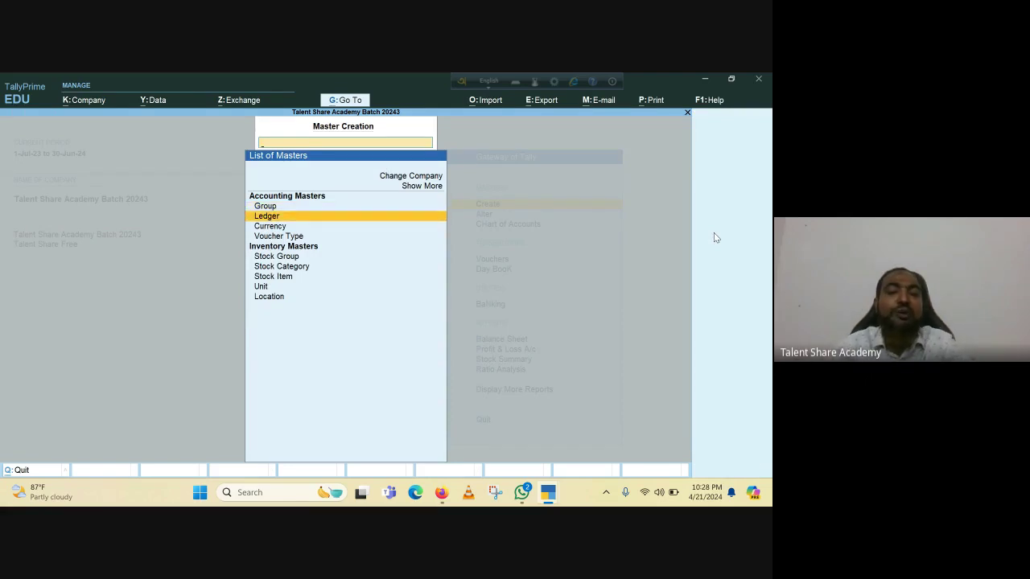
{"action": "key", "text": "Up"}
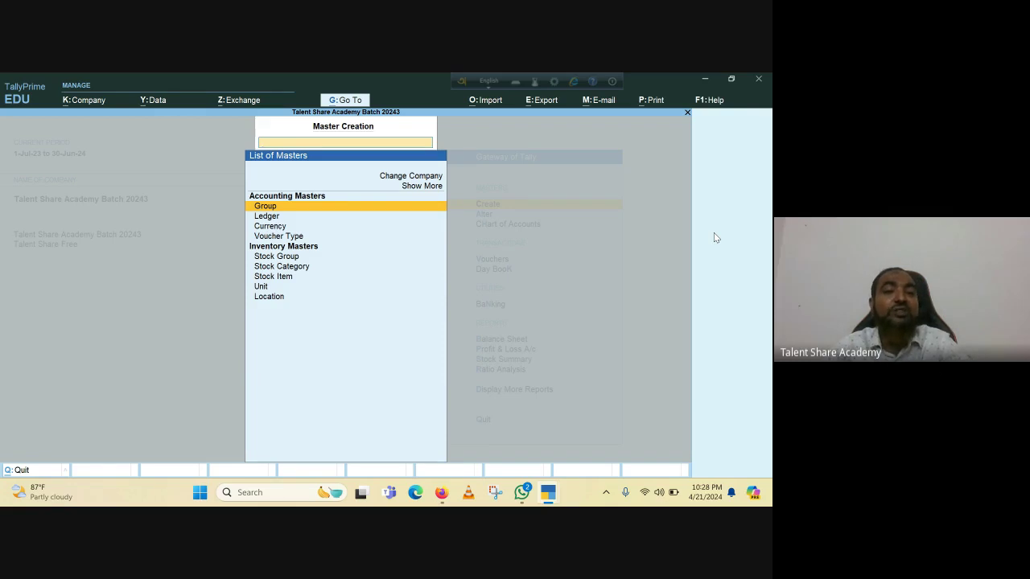
{"action": "key", "text": "Down"}
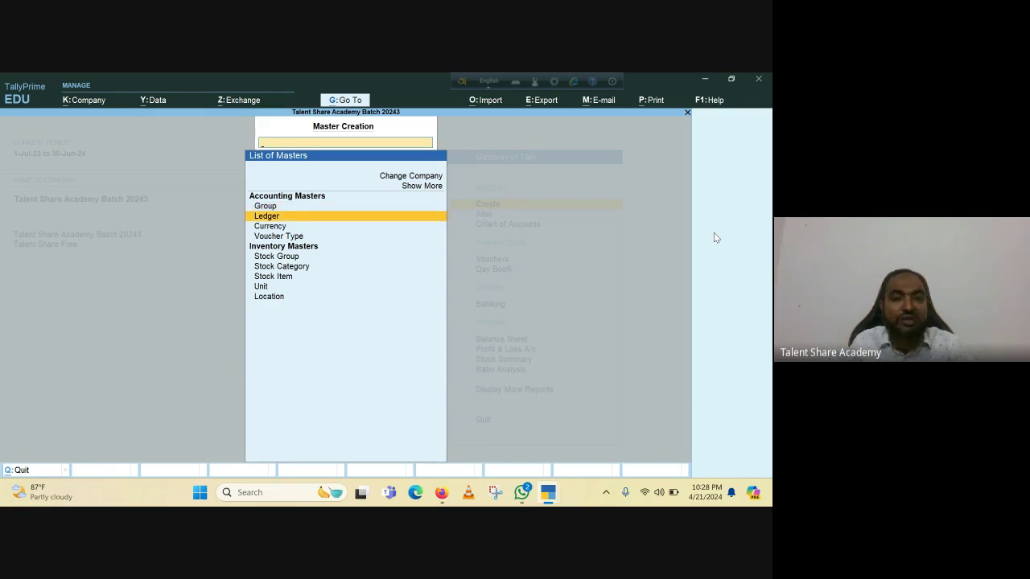
{"action": "key", "text": "Return"}
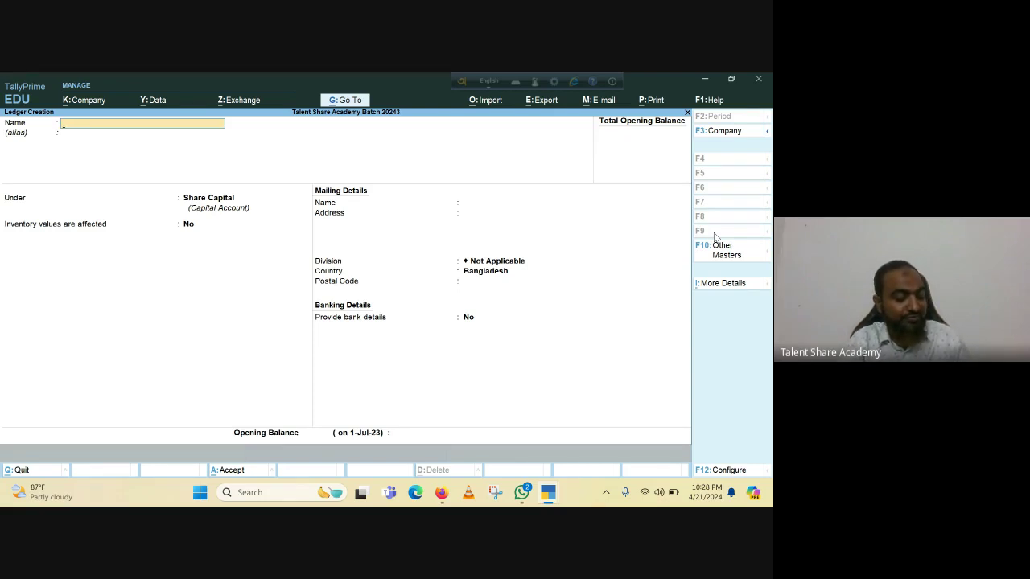
Name the new ledger 'Dutch Bangla Bank Ltd' and filter the Under group list with 'Ba'.
{"action": "type", "text": "Dutch"}
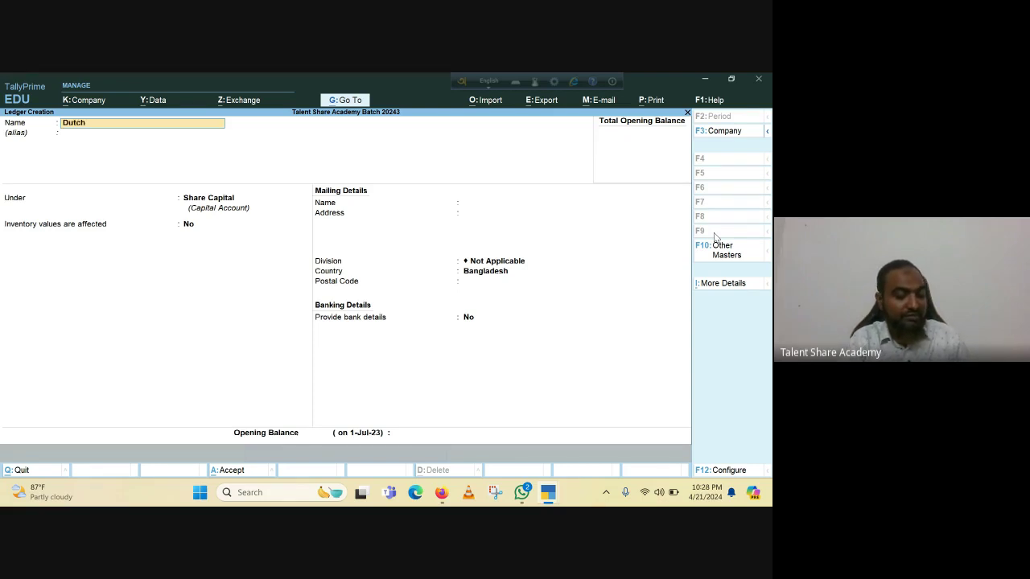
{"action": "type", "text": " Bangla"}
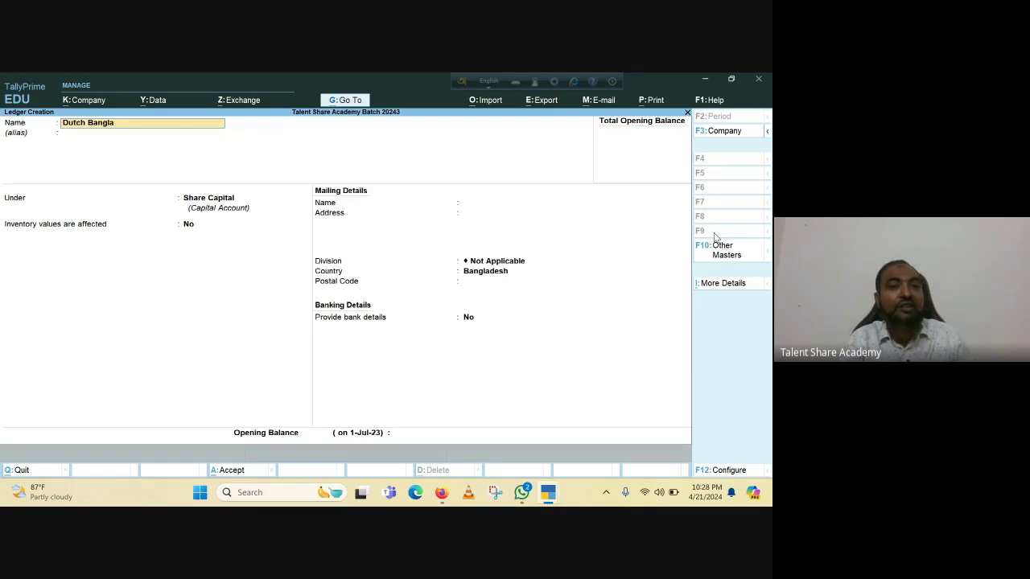
{"action": "type", "text": " Bank"}
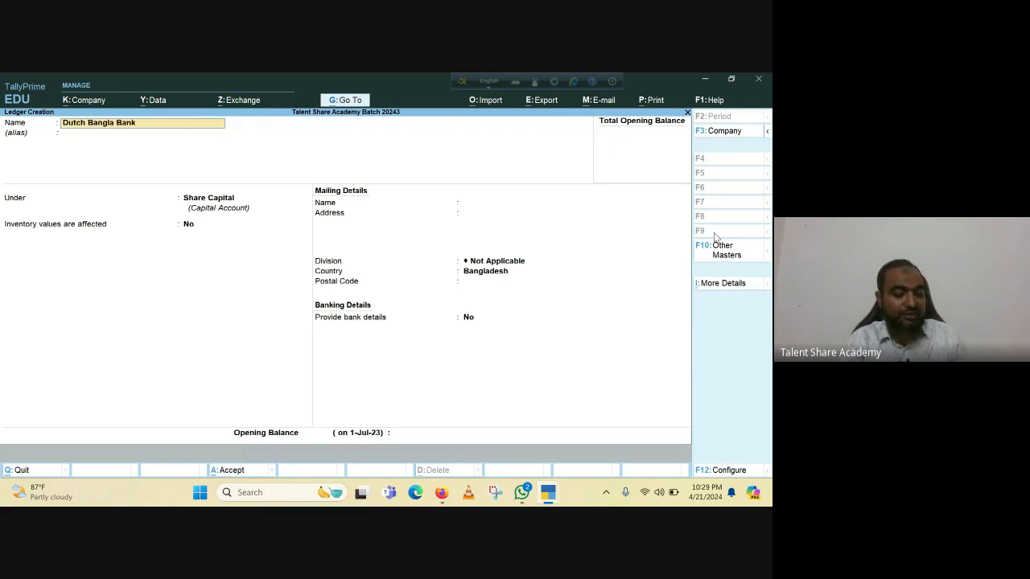
{"action": "type", "text": " Ltd."}
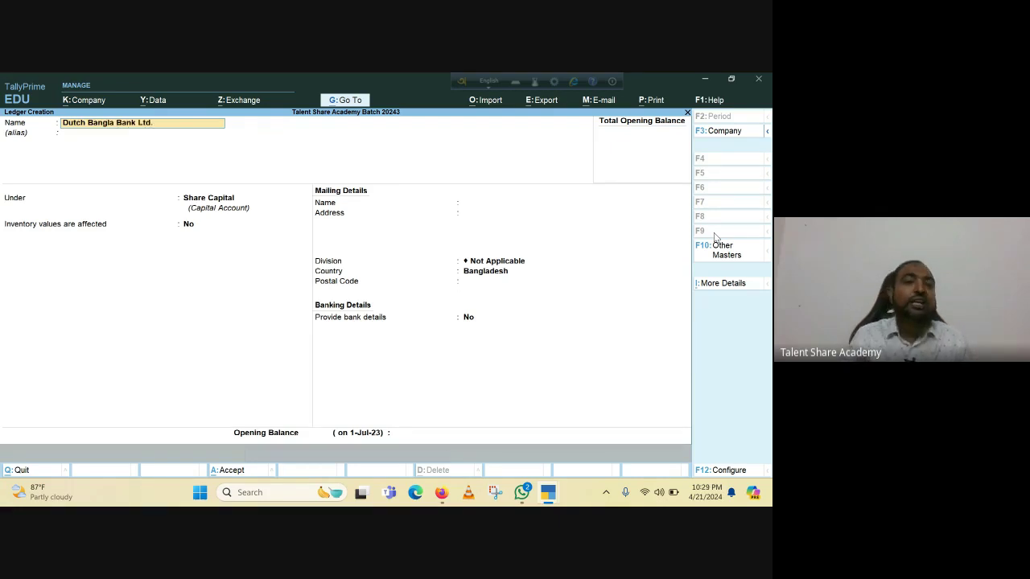
{"action": "key", "text": "Return"}
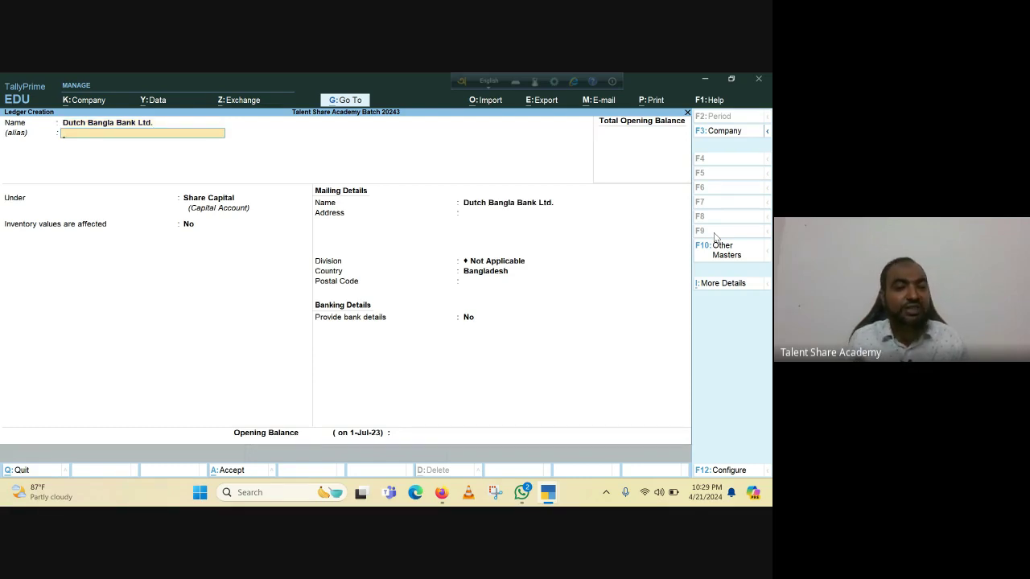
{"action": "key", "text": "Return"}
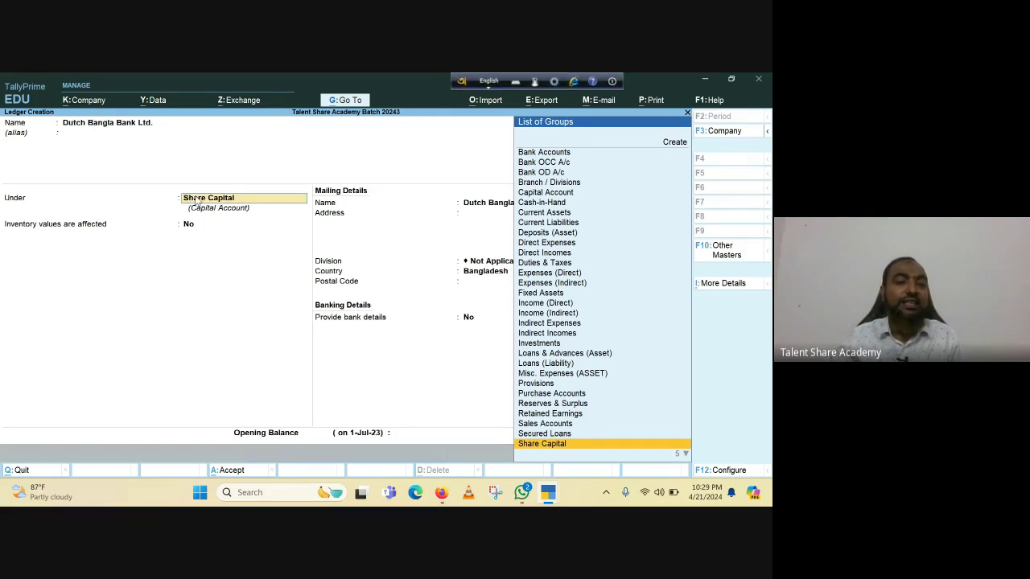
{"action": "type", "text": "Ban"}
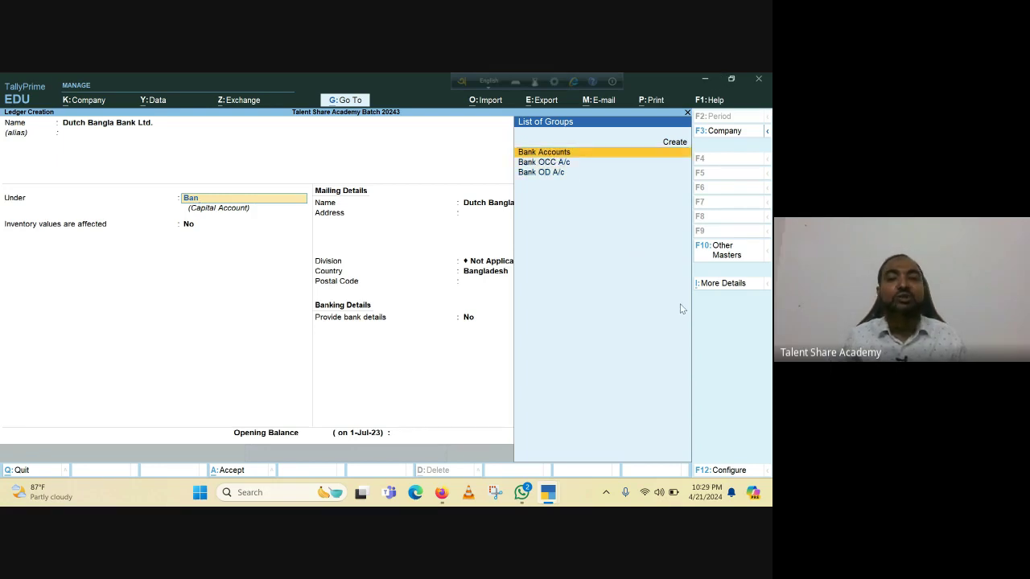
Place the ledger under Bank Accounts, enter its account number and bank code 25452.
{"action": "key", "text": "Return"}
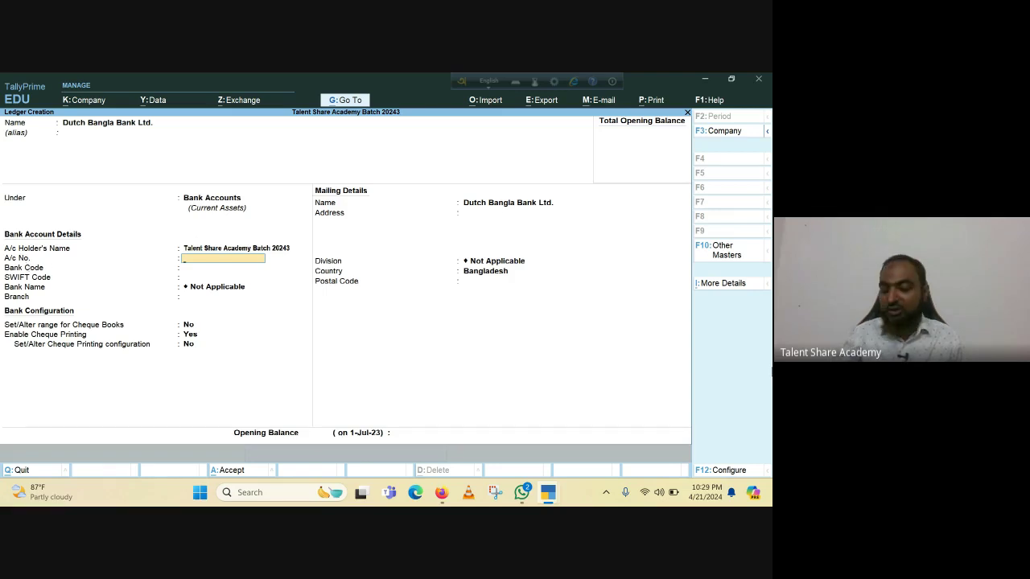
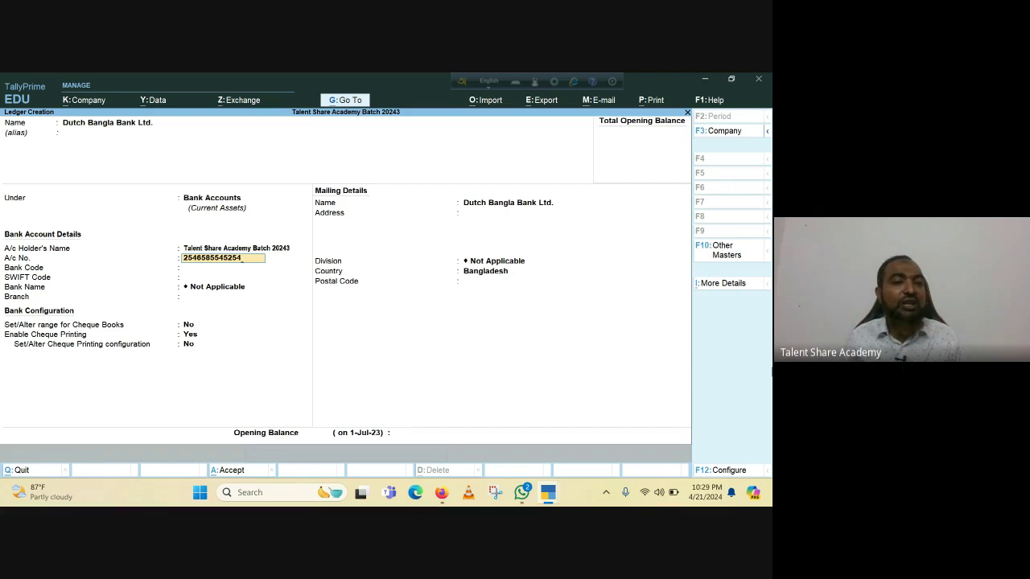
{"action": "key", "text": "Return"}
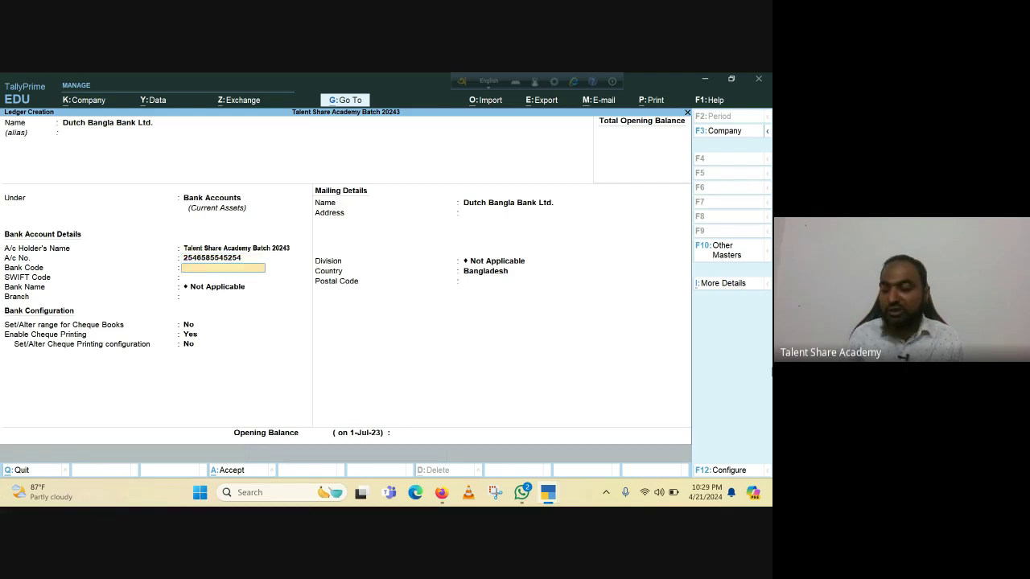
{"action": "type", "text": "25452"}
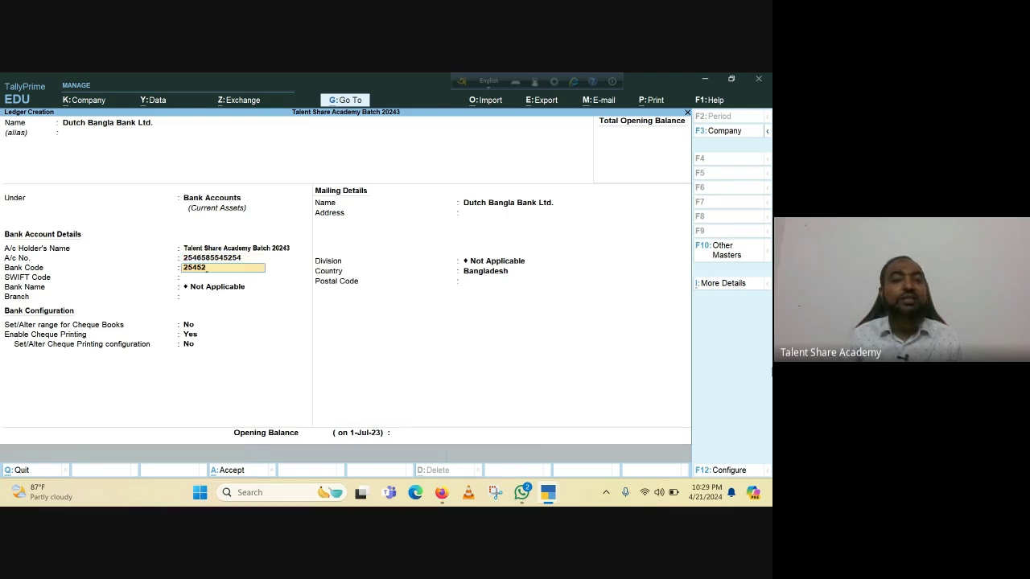
{"action": "key", "text": "Return"}
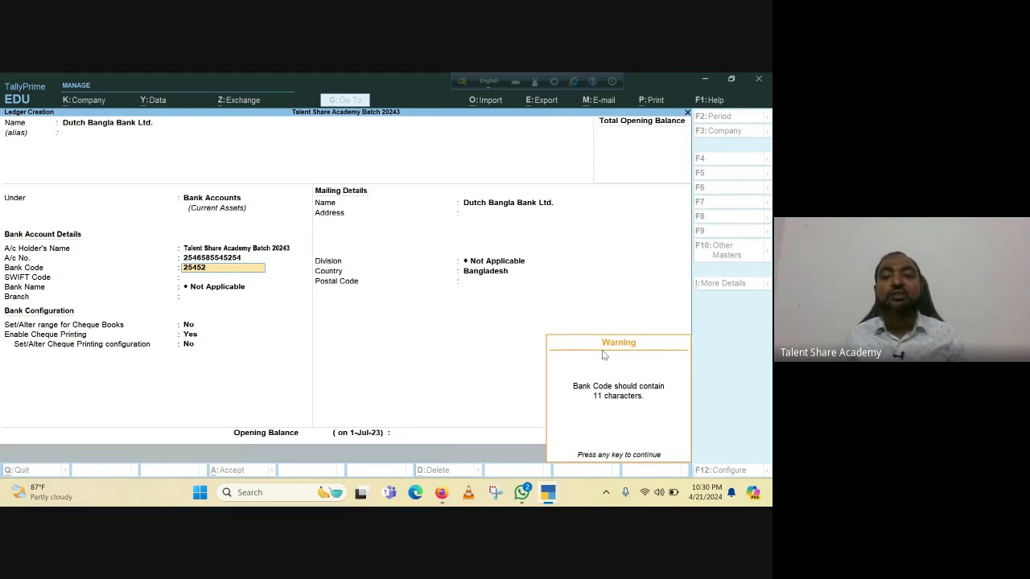
Dismiss the bank code warning and keep SWIFT code DBBLBANANI251 despite its length warning.
{"action": "key", "text": "Return"}
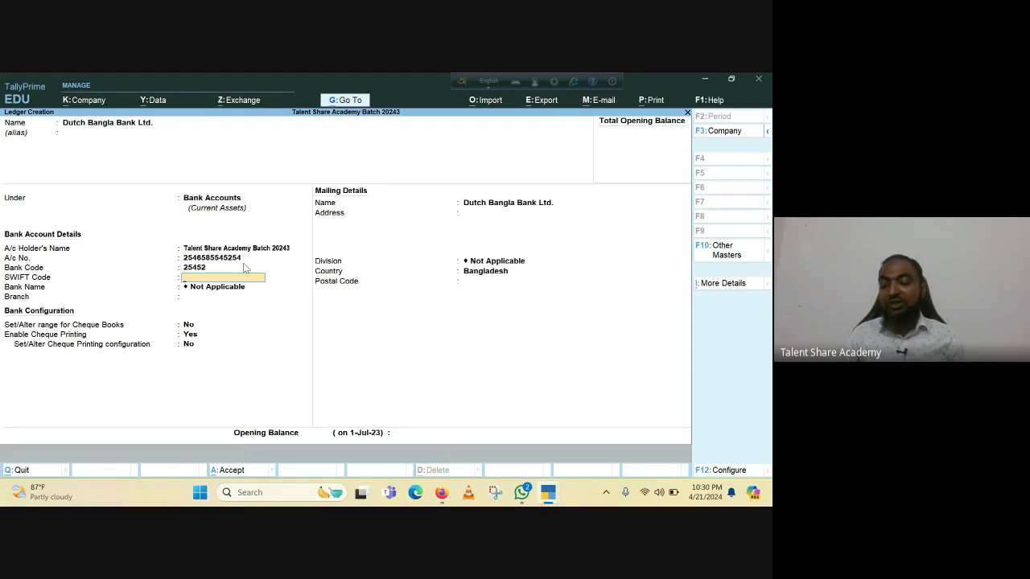
{"action": "type", "text": "36"}
{"action": "key", "text": "BackSpace"}
{"action": "key", "text": "BackSpace"}
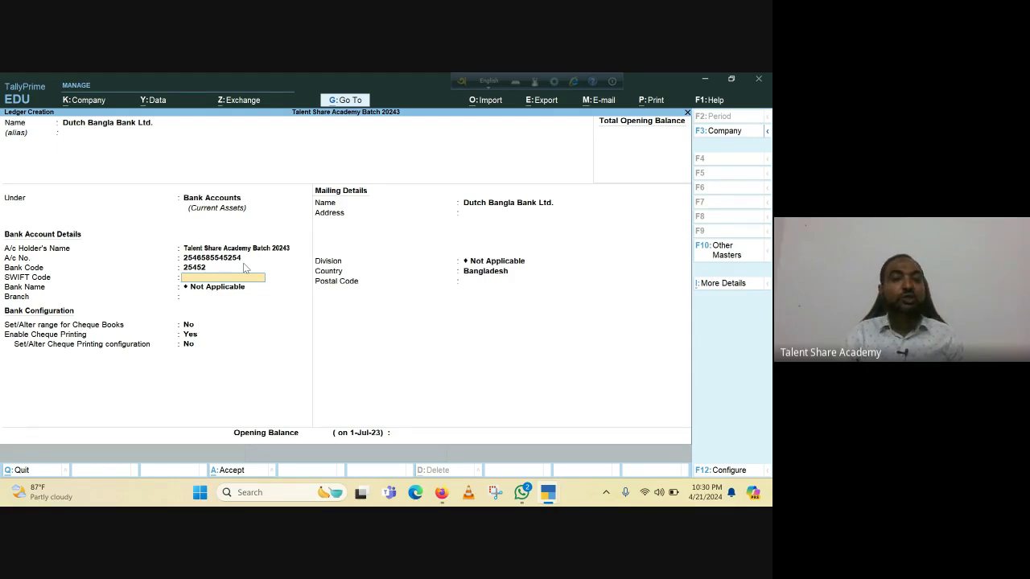
{"action": "type", "text": "F"}
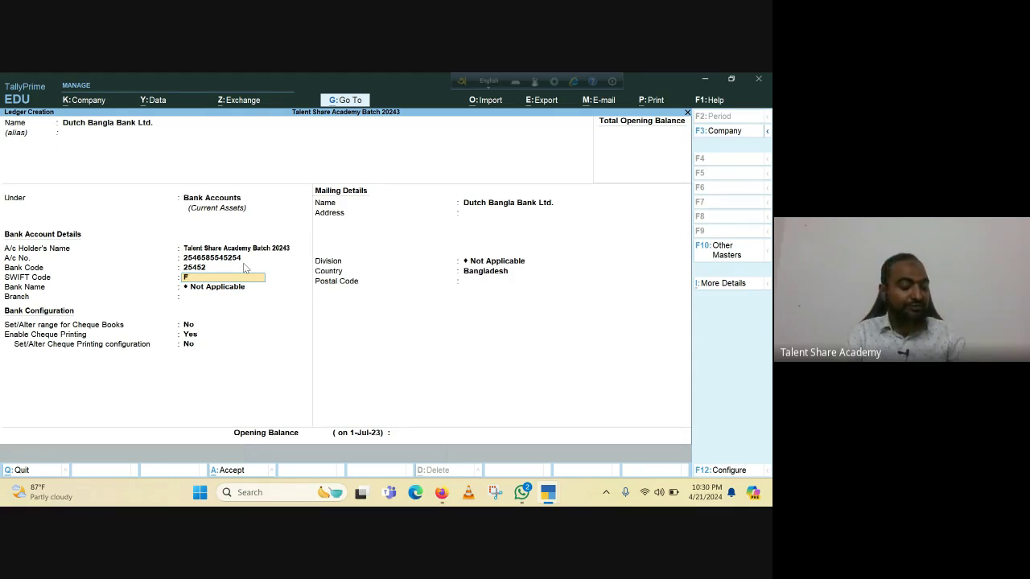
{"action": "type", "text": "DBB"}
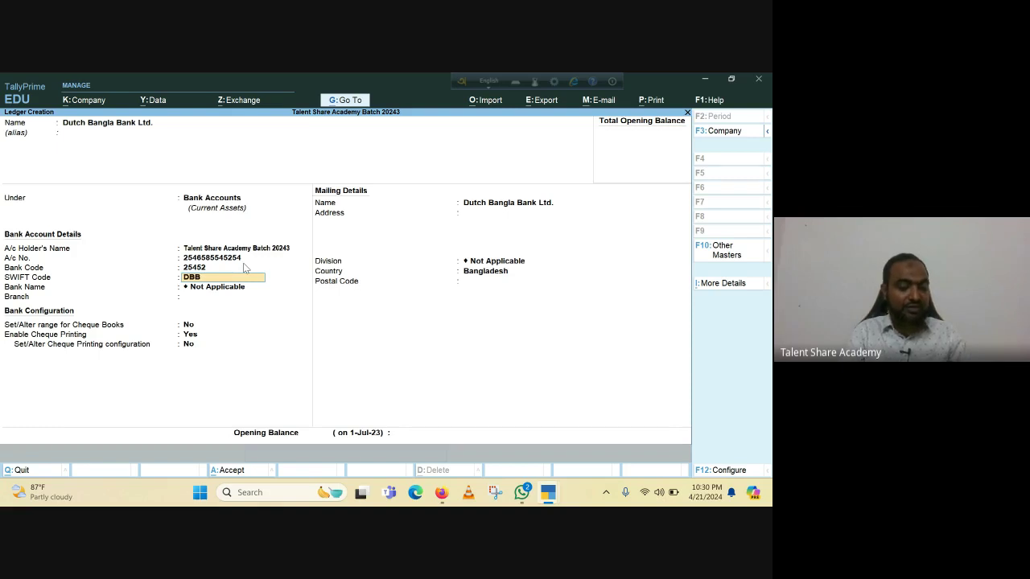
{"action": "type", "text": "LBANANI"}
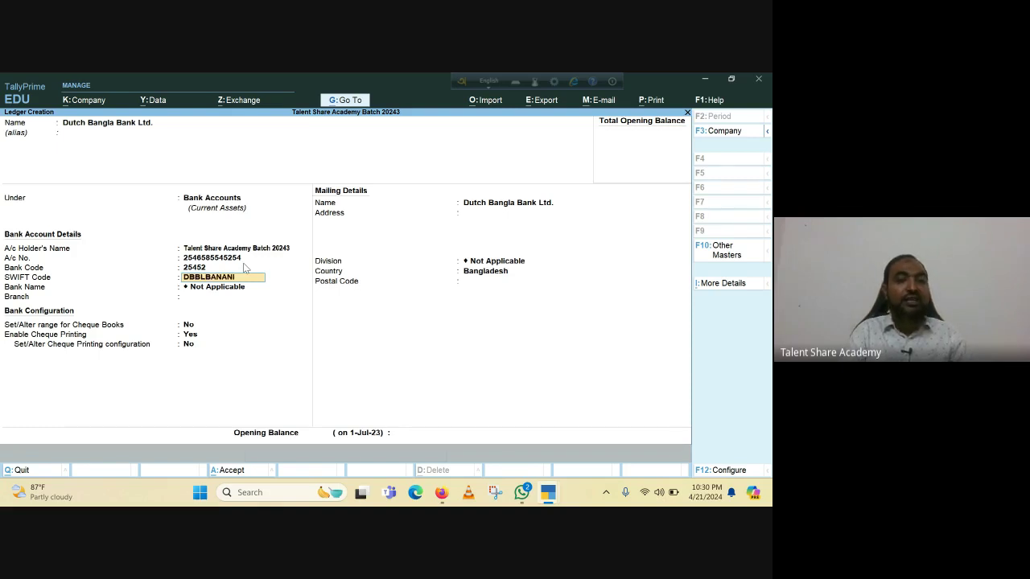
{"action": "type", "text": "251"}
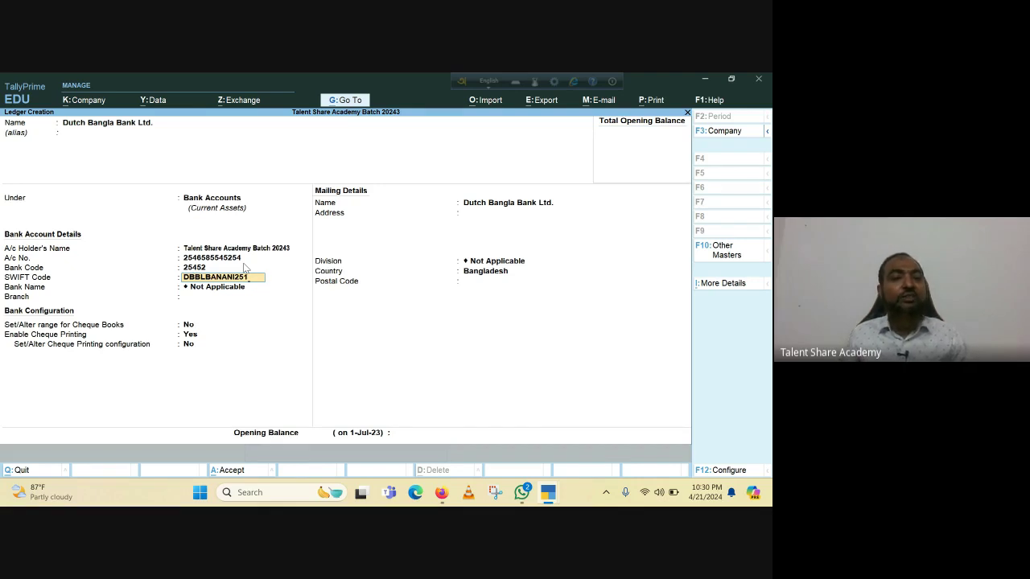
{"action": "key", "text": "Return"}
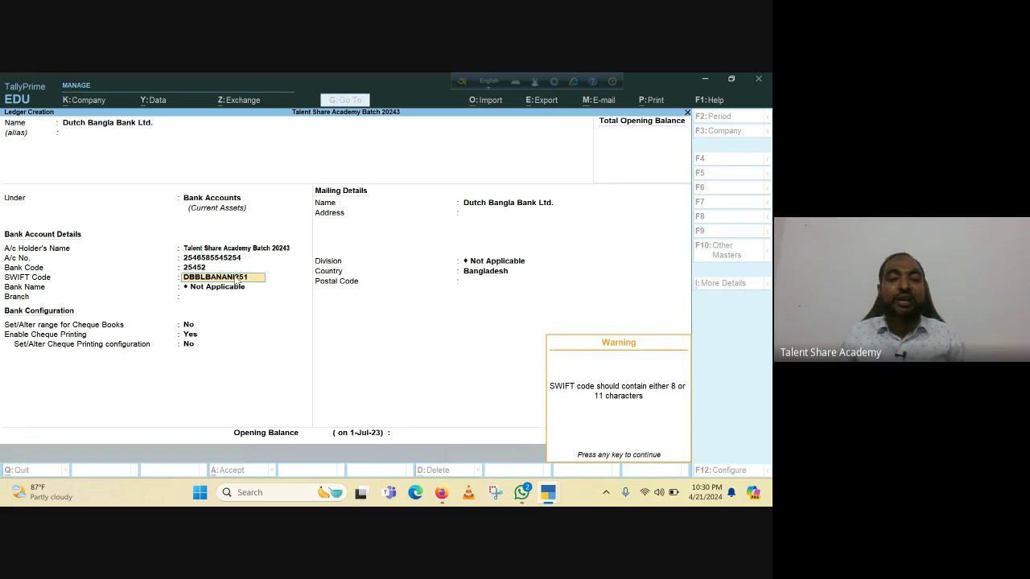
{"action": "key", "text": "Return"}
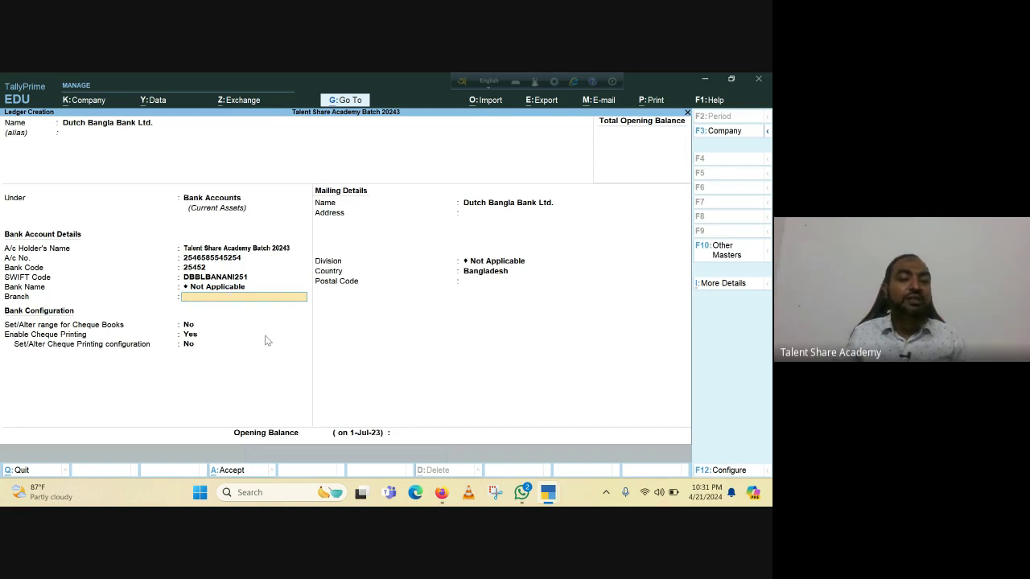
Fill in Banani as the bank ledger's Branch.
{"action": "type", "text": "Ba"}
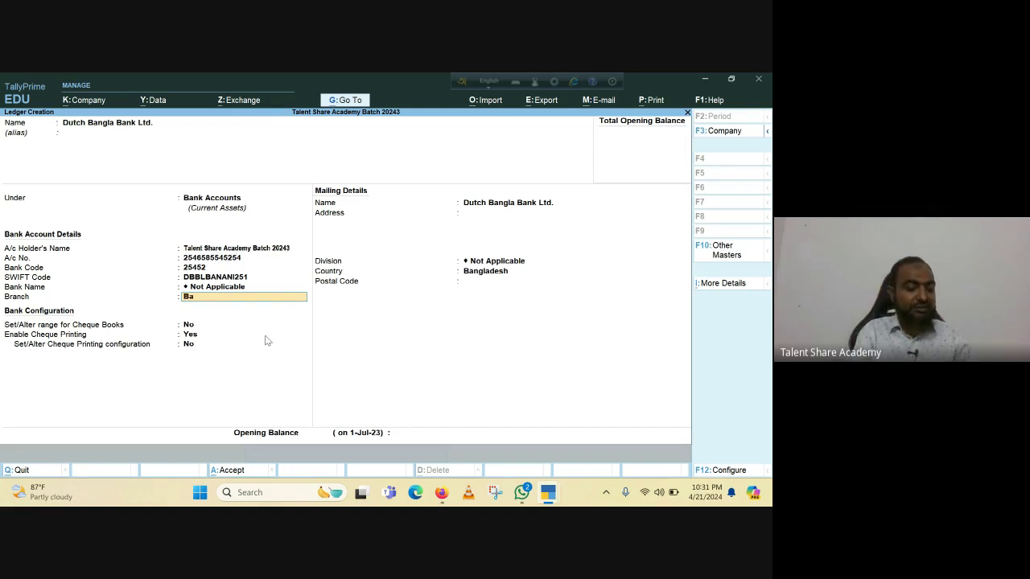
{"action": "type", "text": "nani"}
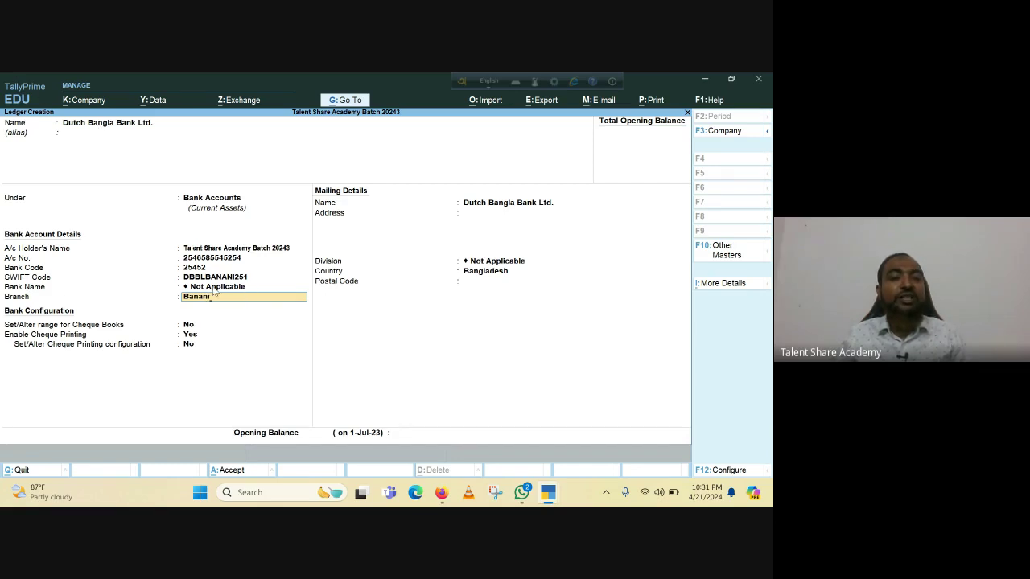
{"action": "key", "text": "Up"}
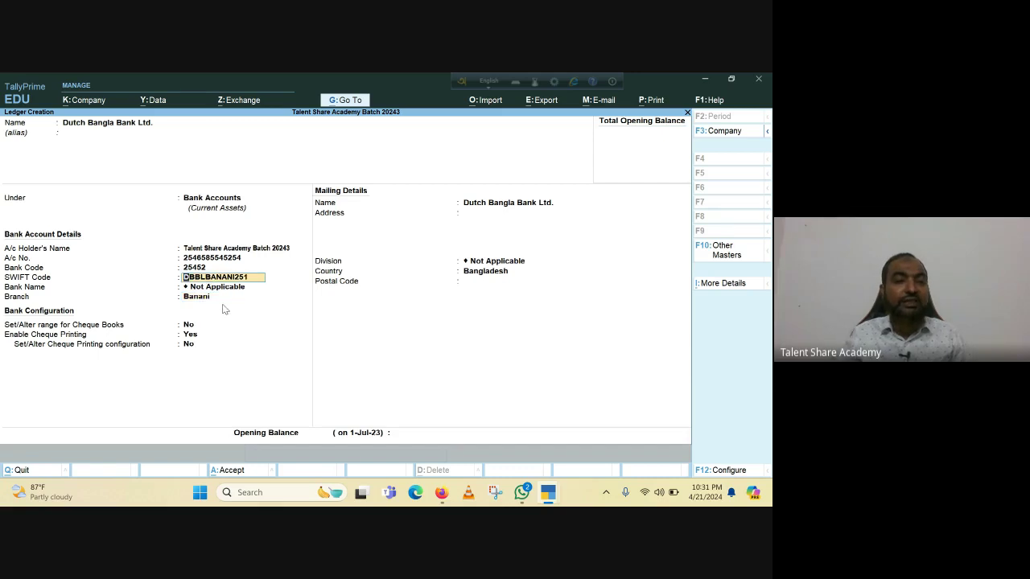
{"action": "key", "text": "Down"}
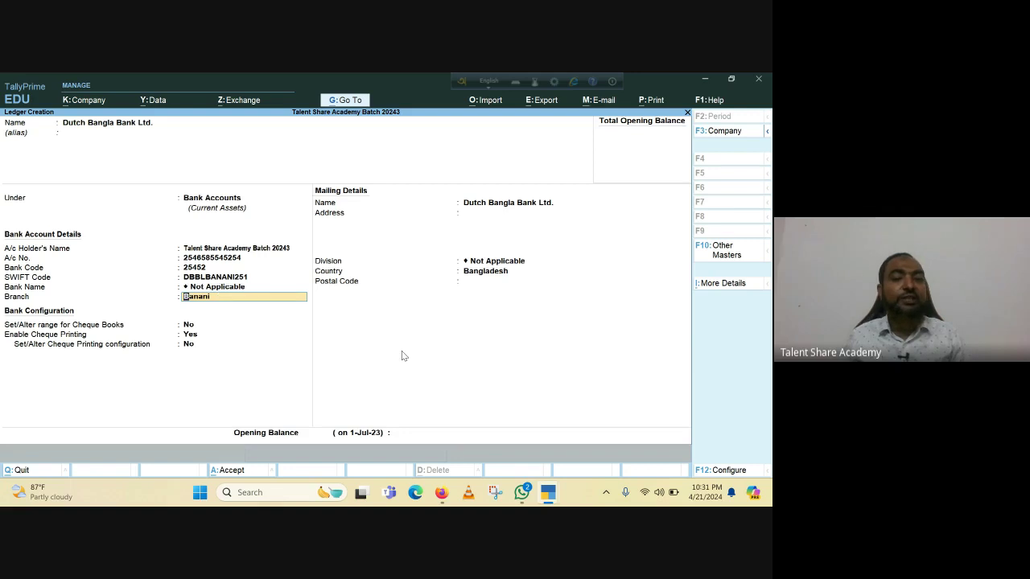
{"action": "key", "text": "Return"}
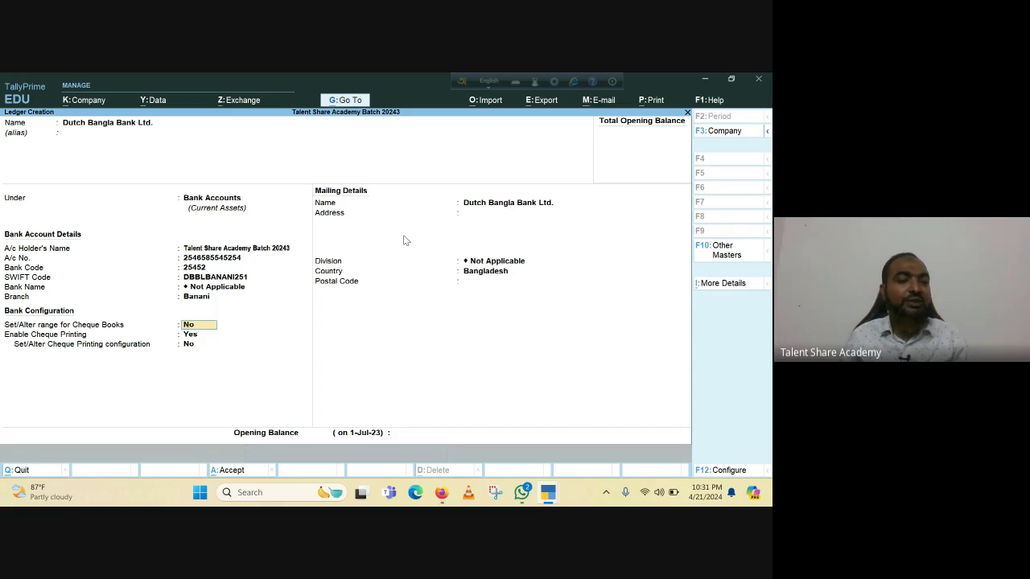
Set Enable Cheque Printing to No on the Dutch Bangla Bank Ltd. ledger.
{"action": "key", "text": "Return"}
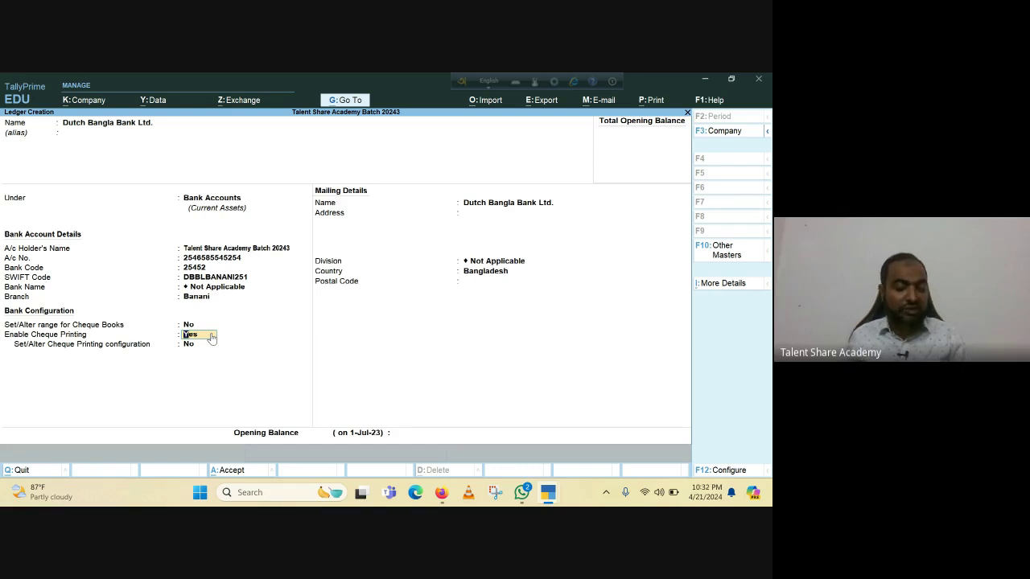
{"action": "type", "text": "n"}
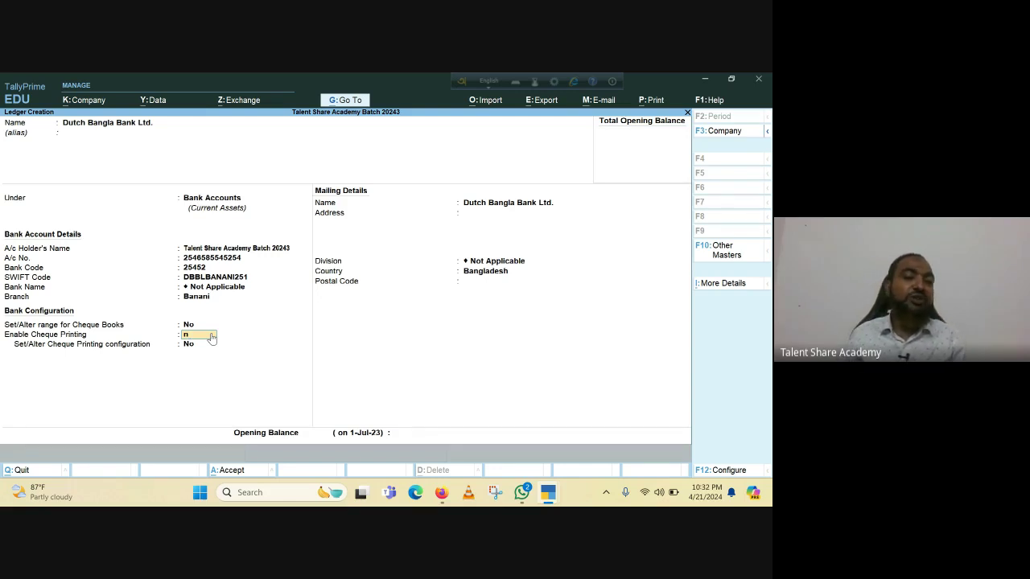
{"action": "key", "text": "Return"}
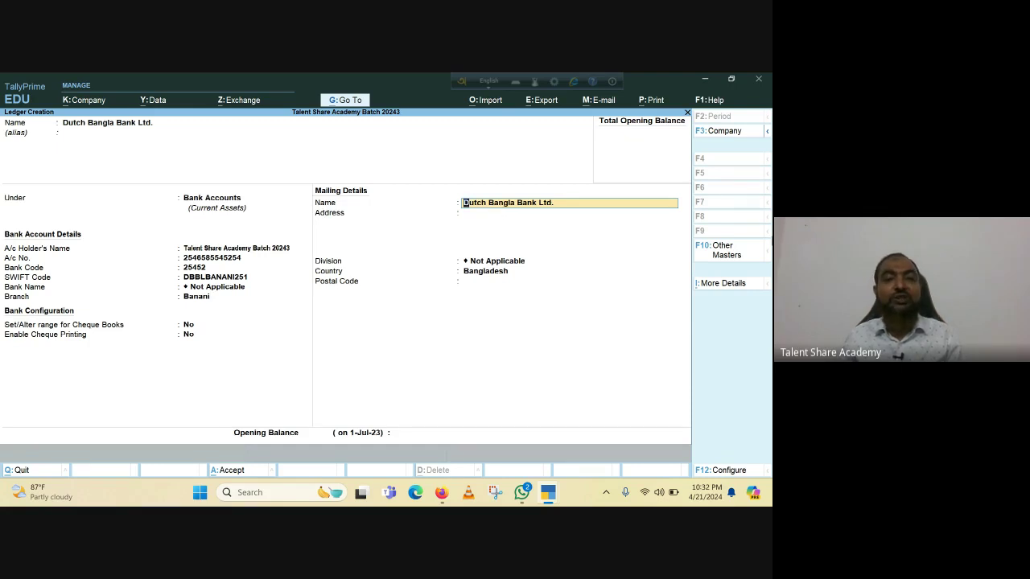
Keep mailing name, blank address, Division Not Applicable, Country Bangladesh, and no opening balance.
{"action": "key", "text": "Return"}
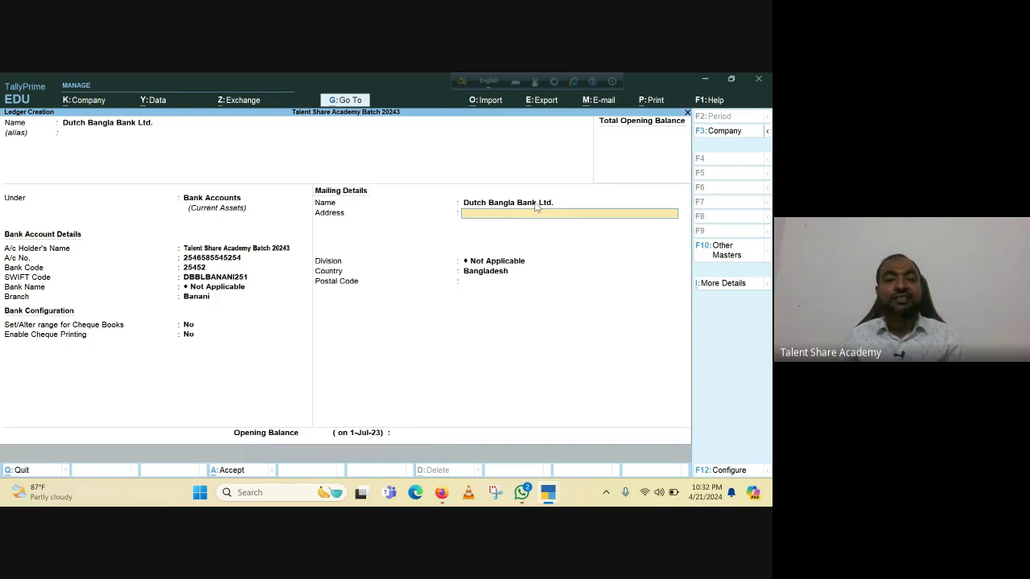
{"action": "key", "text": "Return"}
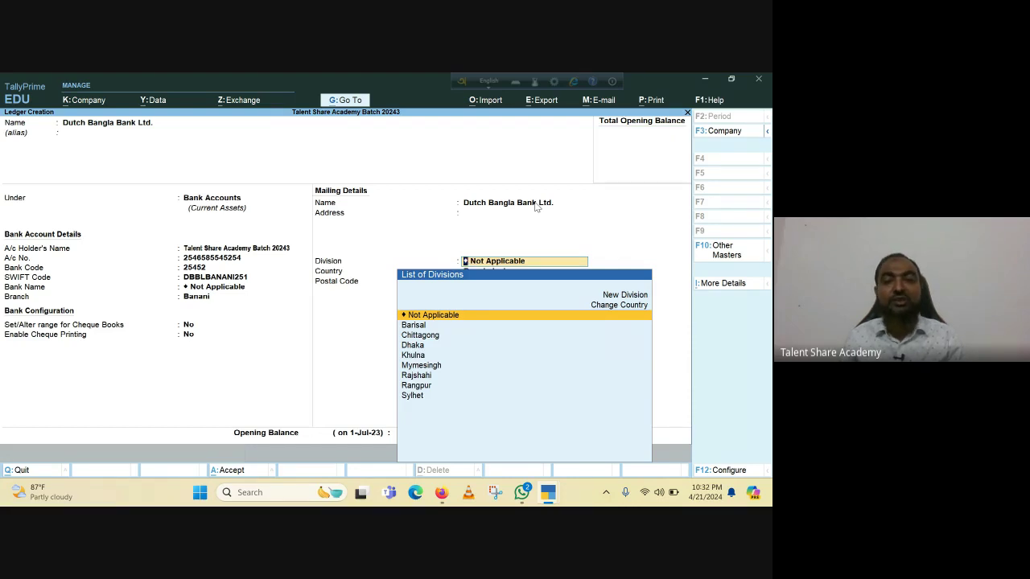
{"action": "key", "text": "Return"}
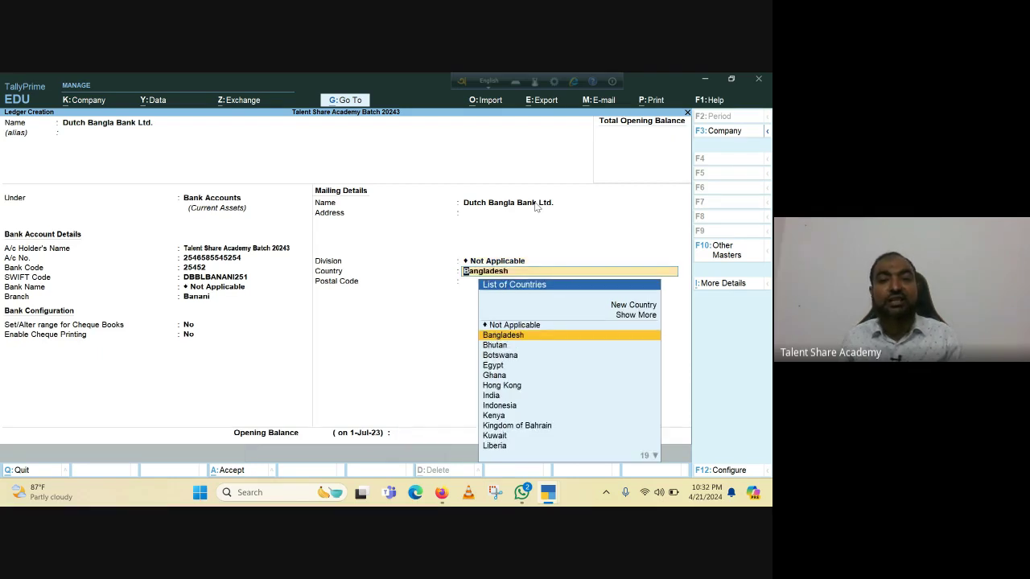
{"action": "key", "text": "Return"}
{"action": "key", "text": "Return"}
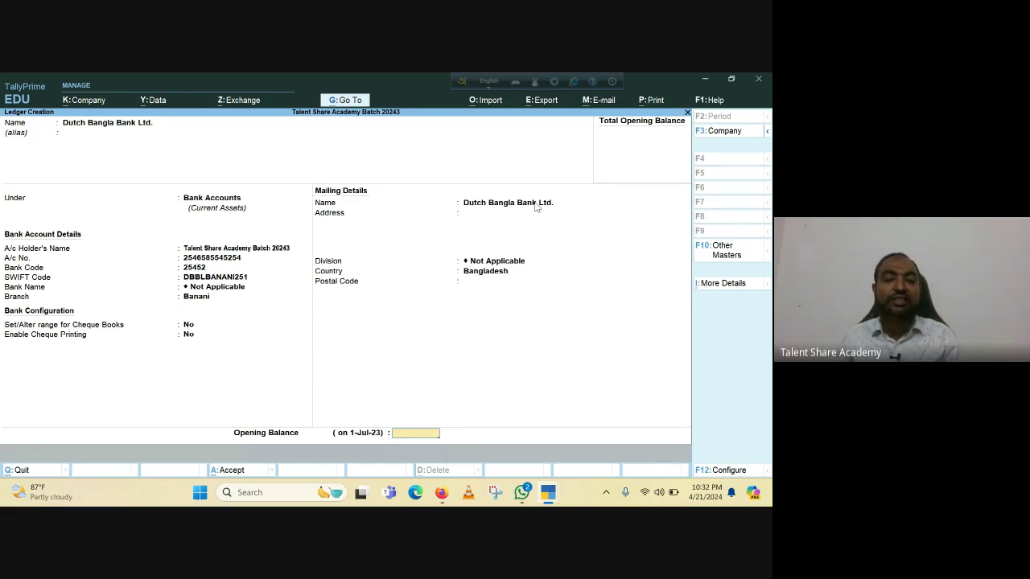
{"action": "key", "text": "Return"}
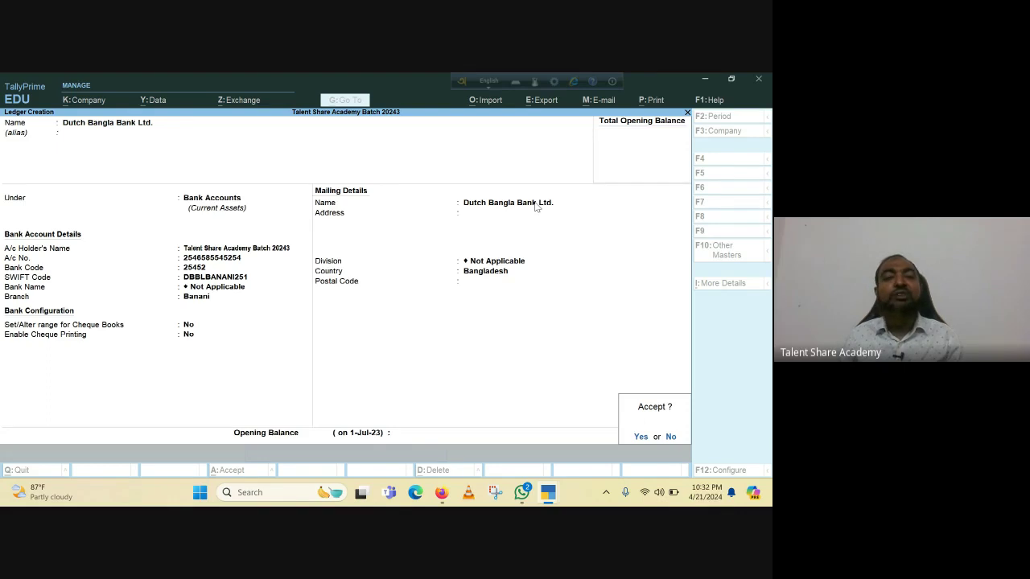
Save the Dutch Bangla Bank Ltd. ledger and back out of ledger creation.
{"action": "key", "text": "Return"}
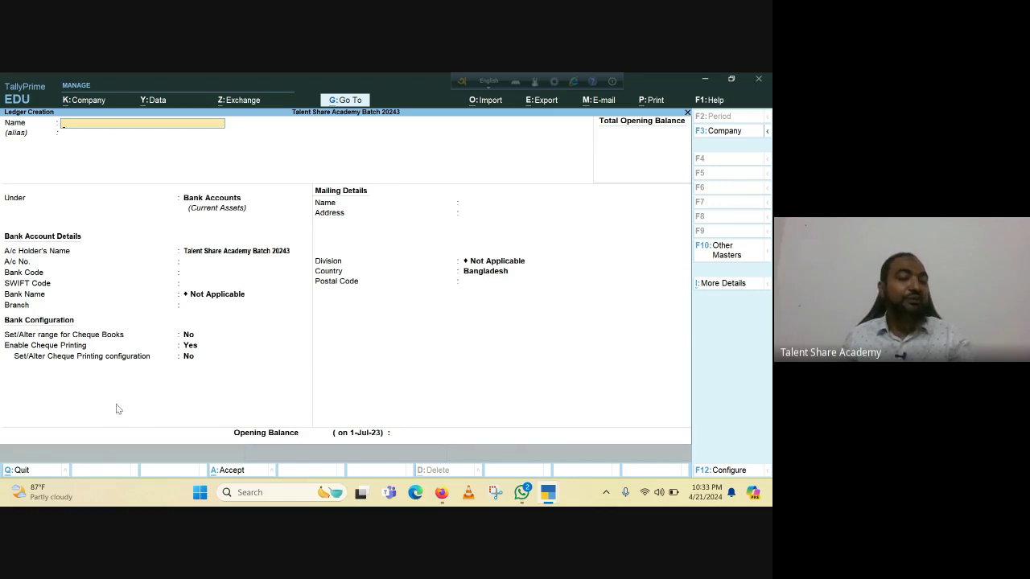
{"action": "key", "text": "Escape"}
{"action": "key", "text": "Return"}
{"action": "key", "text": "Escape"}
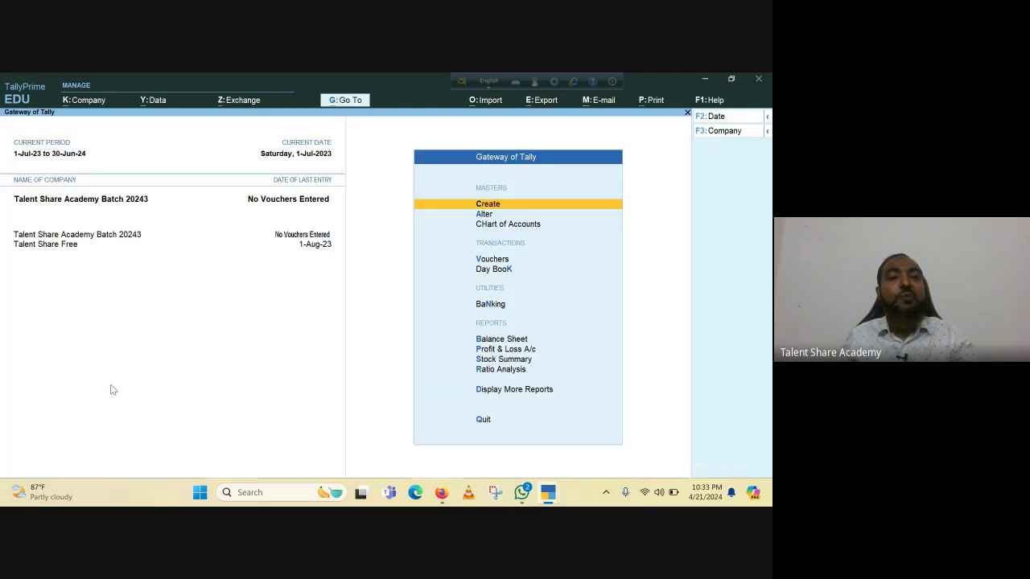
Go to Gateway of Tally and start Payment voucher No. 1 dated 1-Jul-23 from Vouchers.
{"action": "key", "text": "Escape"}
{"action": "key", "text": "Escape"}
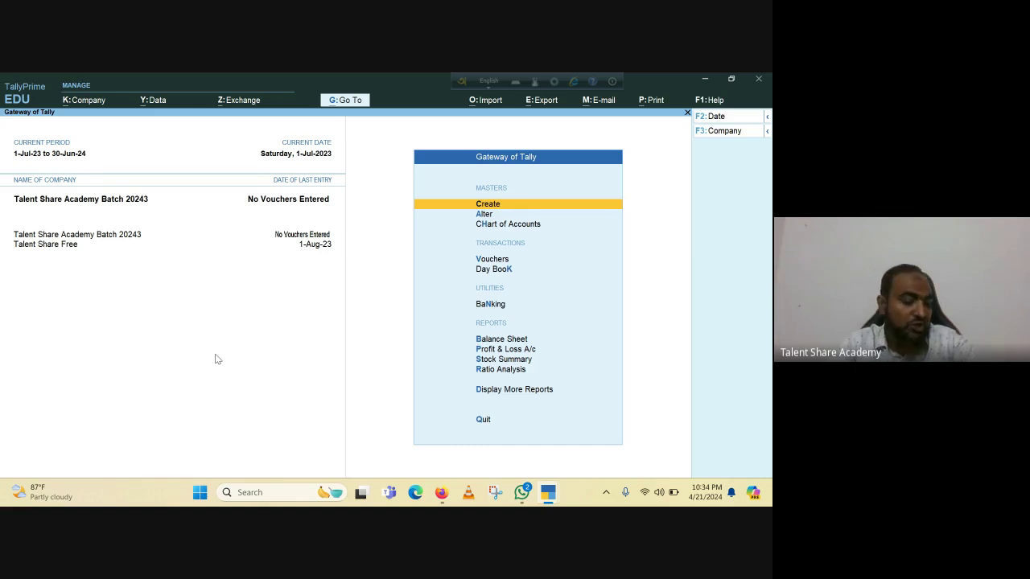
{"action": "left_click", "coordinate": [492, 261]}
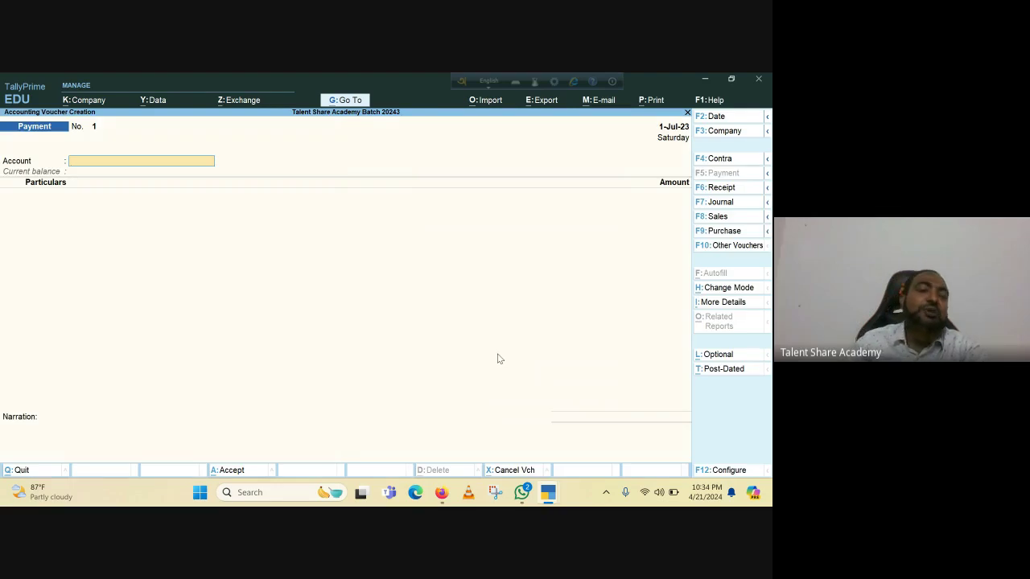
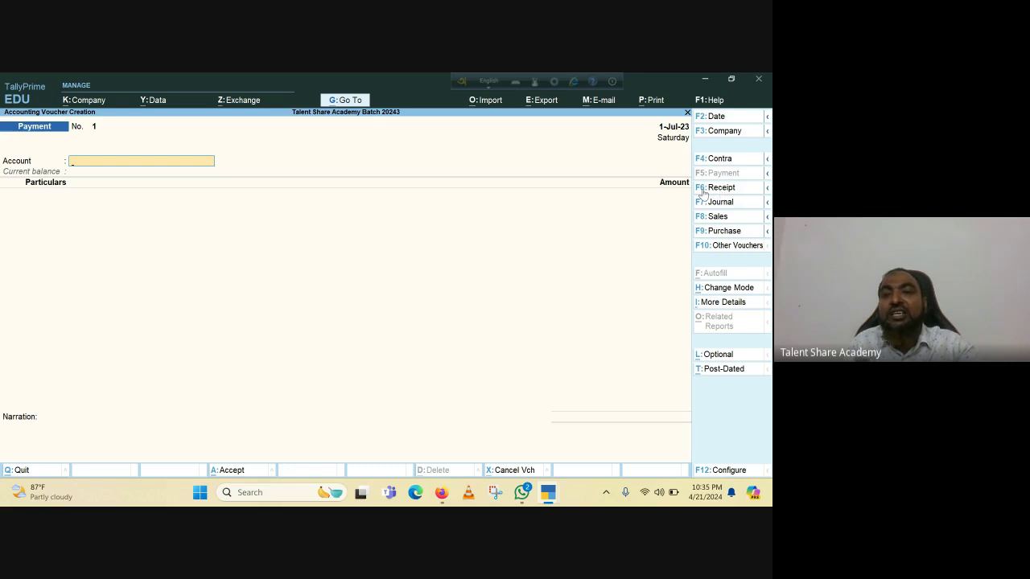
Change voucher No. 1 dated 1-Jul-23 from a Payment to a Receipt voucher.
{"action": "left_click", "coordinate": [721, 190]}
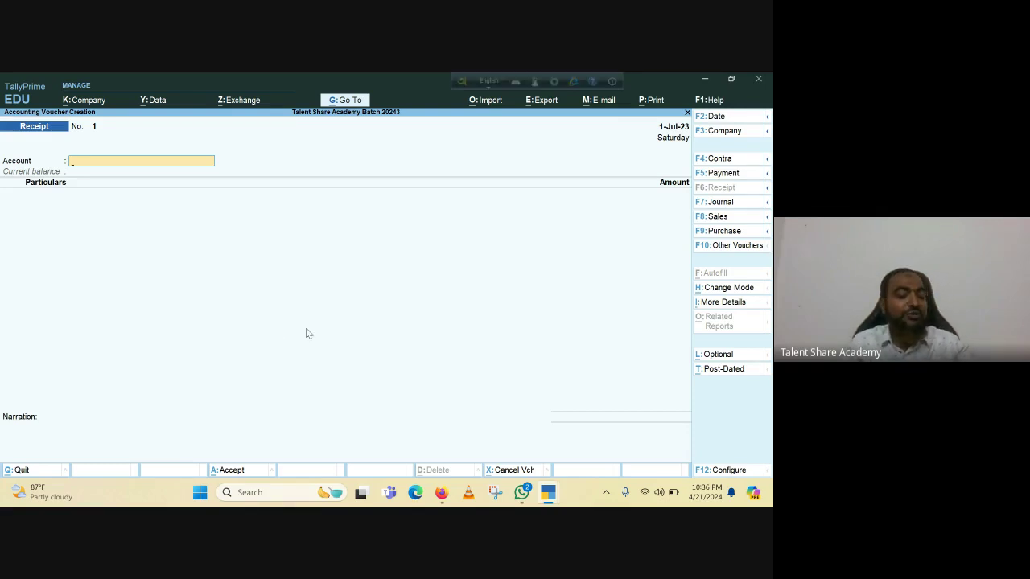
{"action": "key", "text": "F2"}
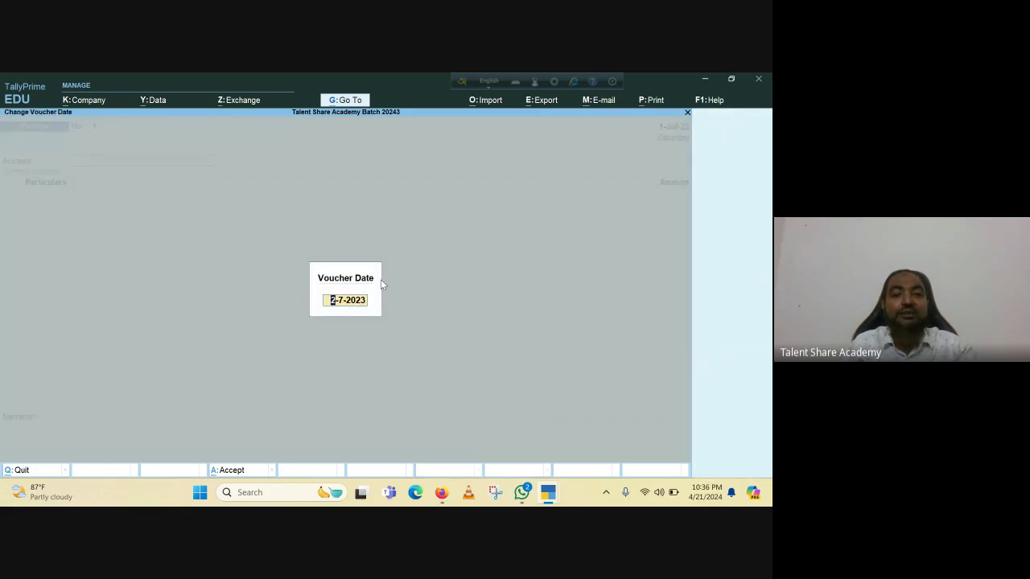
{"action": "type", "text": "1"}
{"action": "key", "text": "Return"}
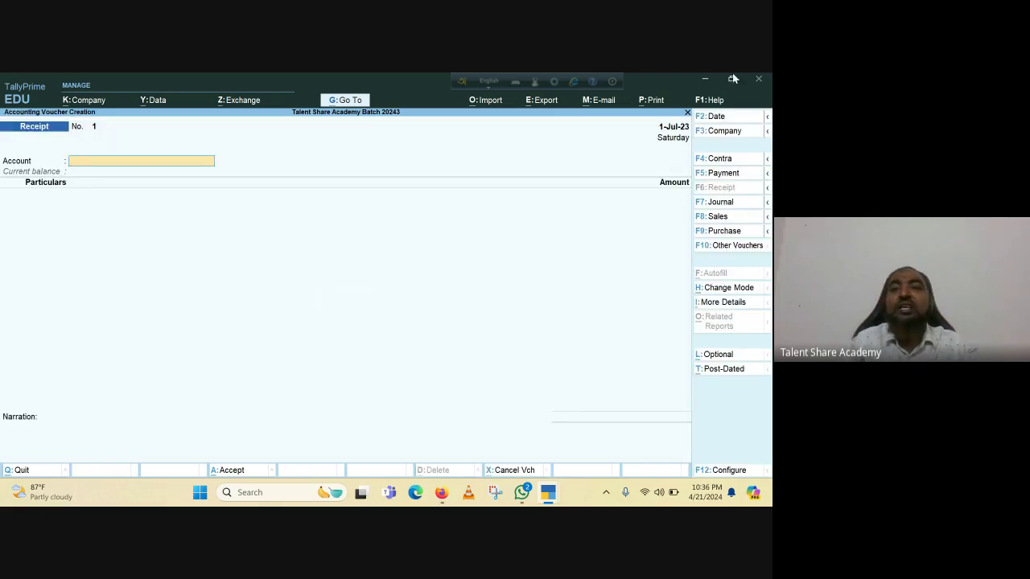
{"action": "left_click", "coordinate": [716, 118]}
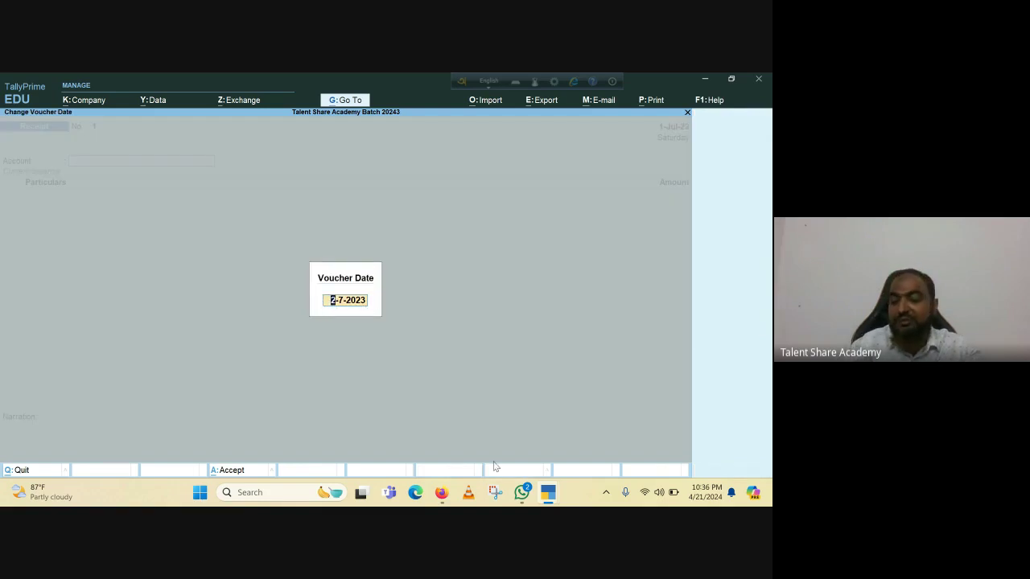
{"action": "type", "text": "5"}
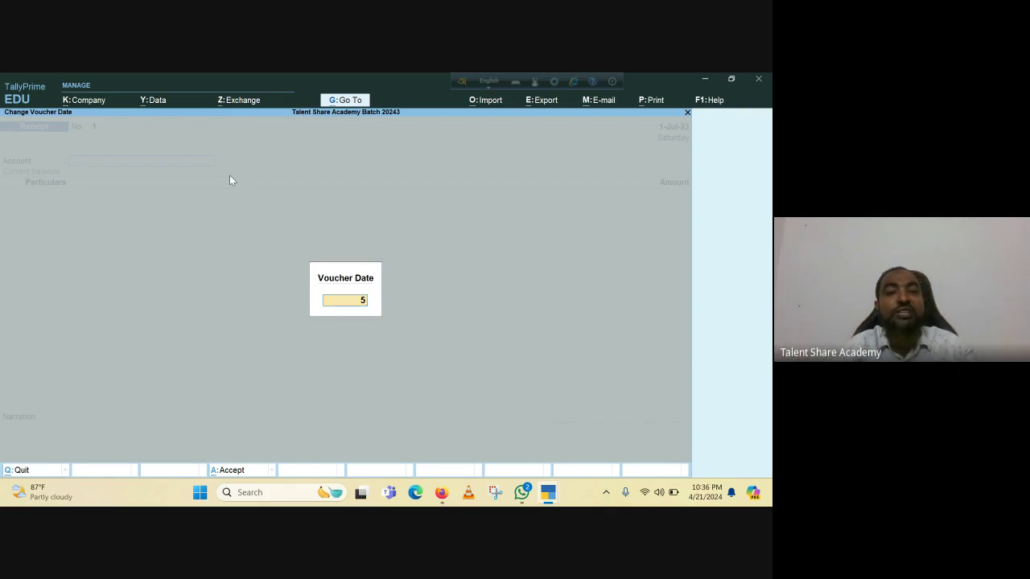
{"action": "key", "text": "BackSpace"}
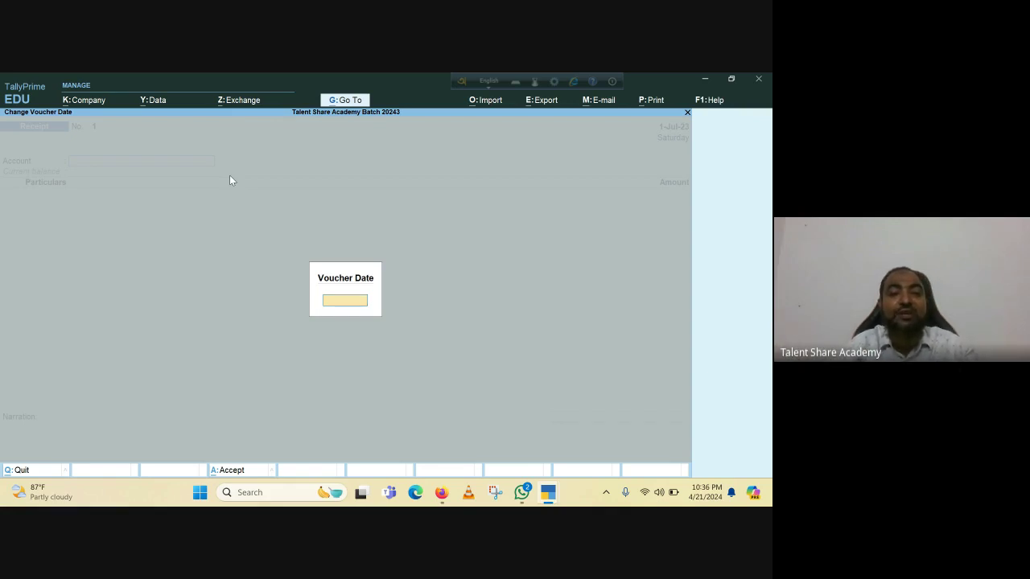
{"action": "type", "text": "1"}
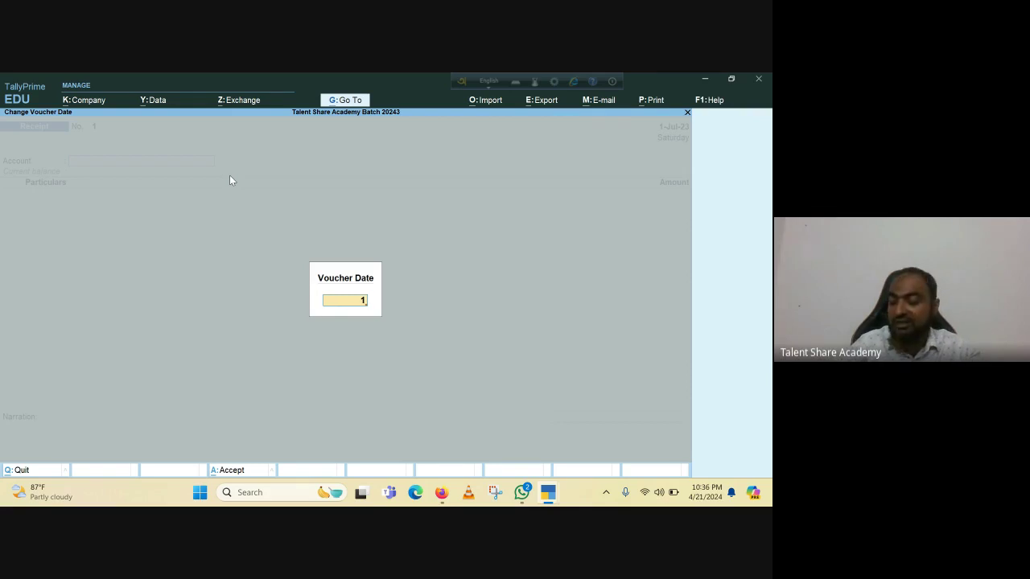
{"action": "type", "text": ".7.20"}
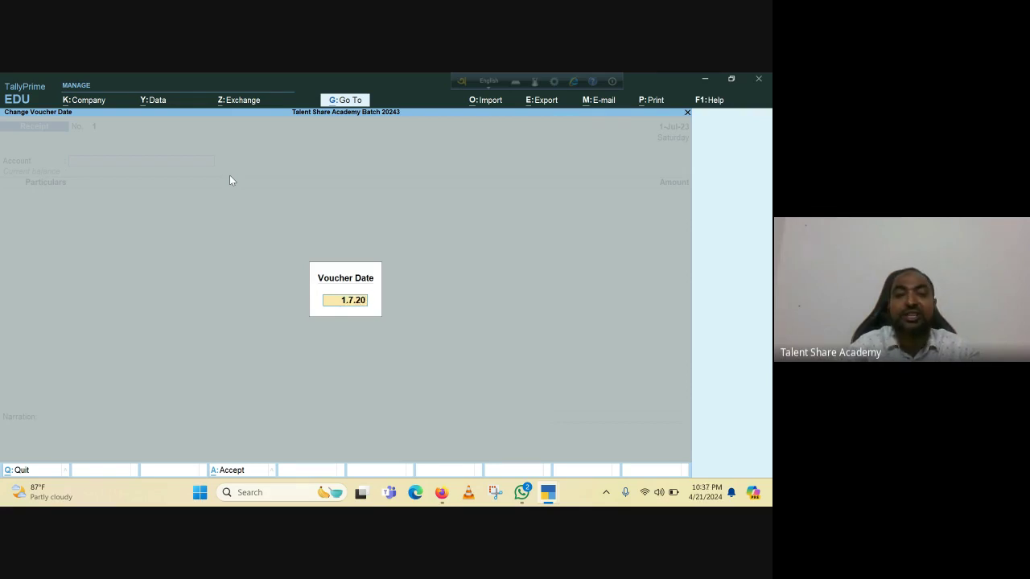
{"action": "type", "text": "23"}
{"action": "key", "text": "Return"}
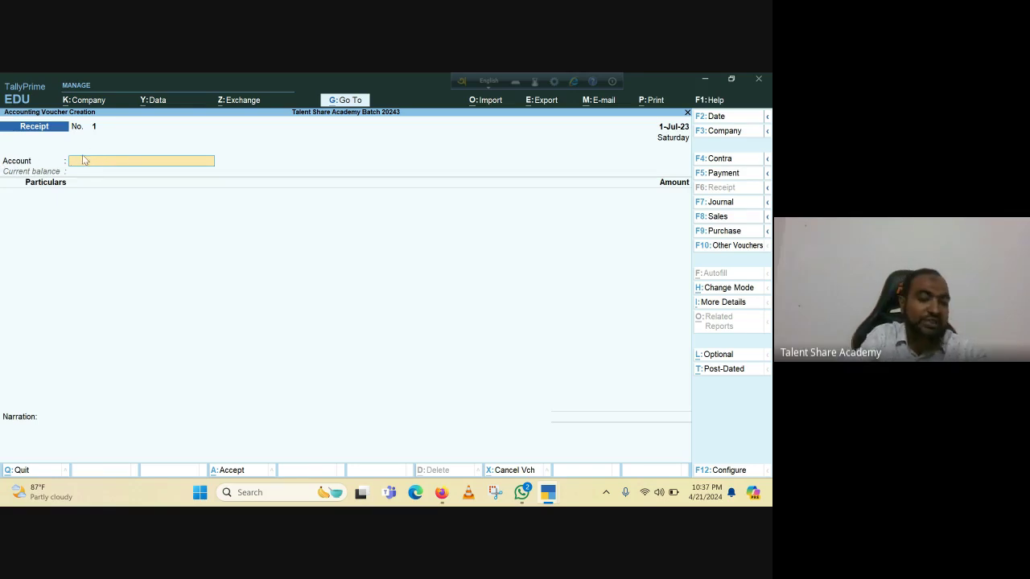
Choose Dutch Bangla Bank Ltd. from the ledger list as the Receipt voucher's Account.
{"action": "type", "text": "C"}
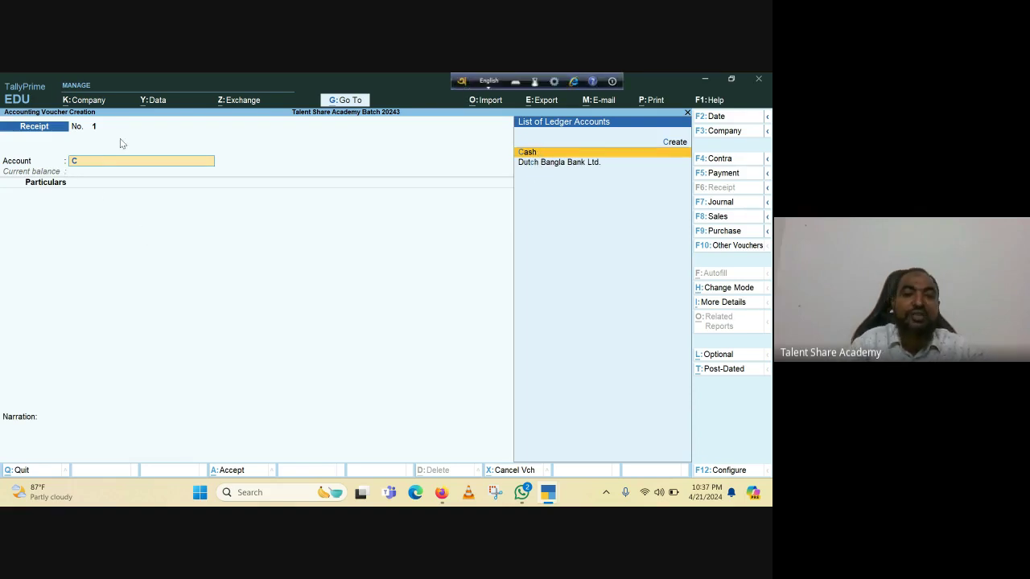
{"action": "key", "text": "BackSpace"}
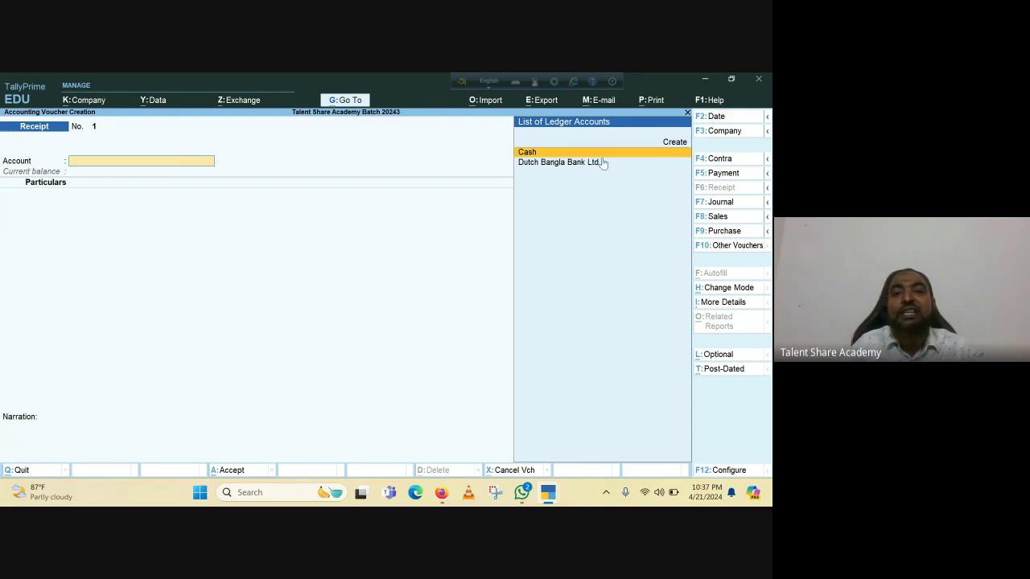
{"action": "key", "text": "Down"}
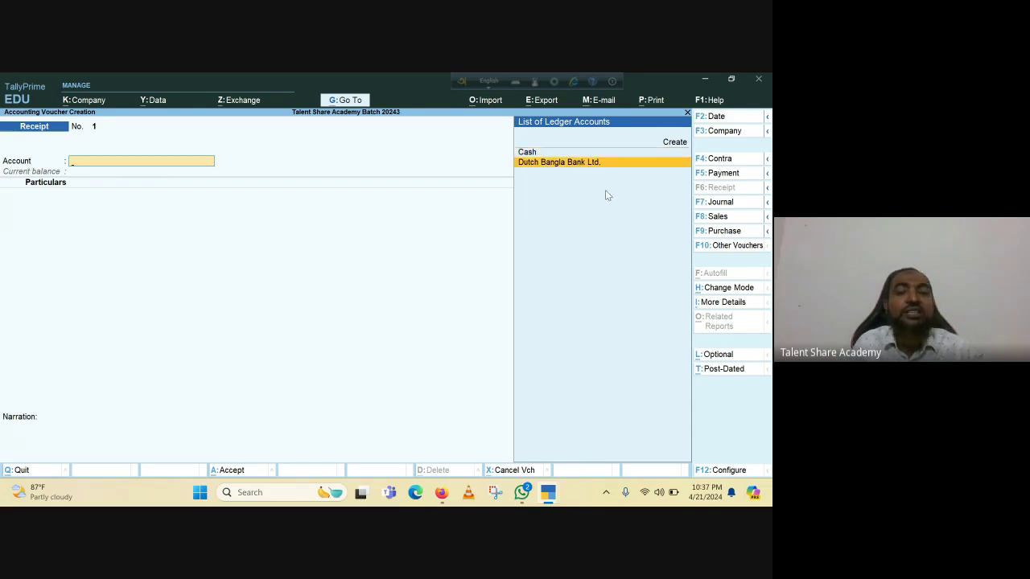
{"action": "key", "text": "Return"}
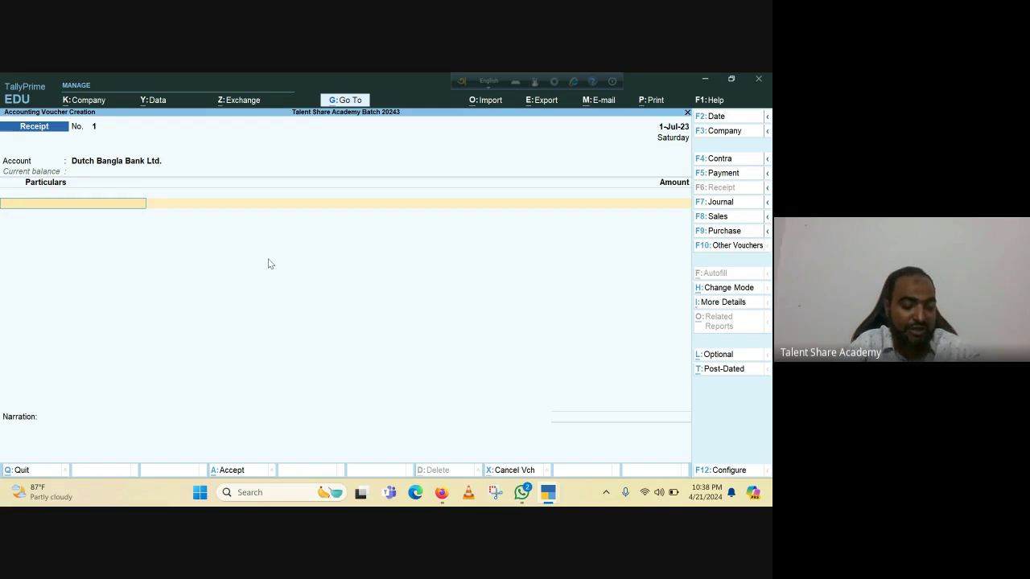
Credit Mr. Capital 1 with 500,000 and continue past the total to bank allocation details.
{"action": "type", "text": "M"}
{"action": "type", "text": "r"}
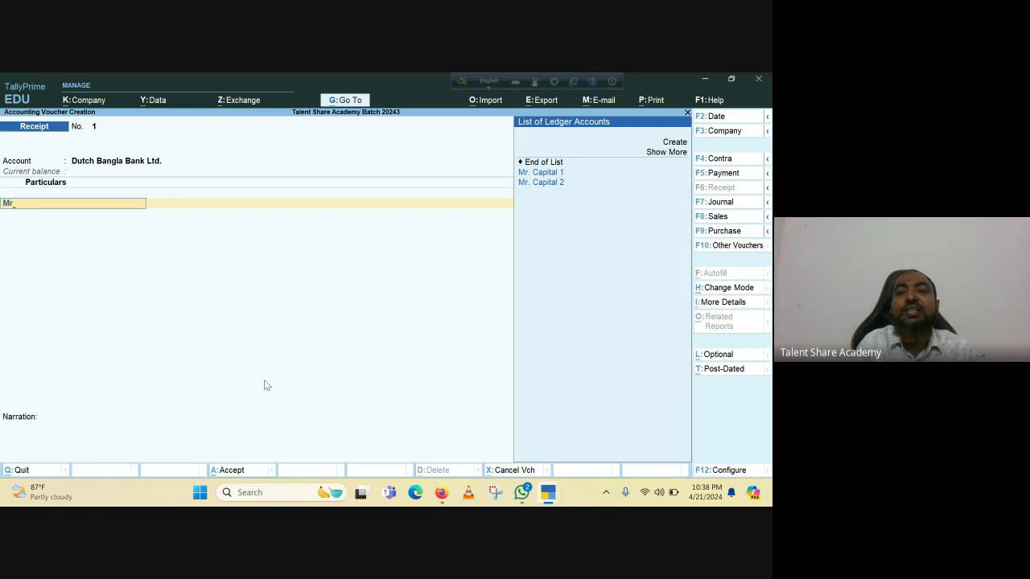
{"action": "key", "text": "Down"}
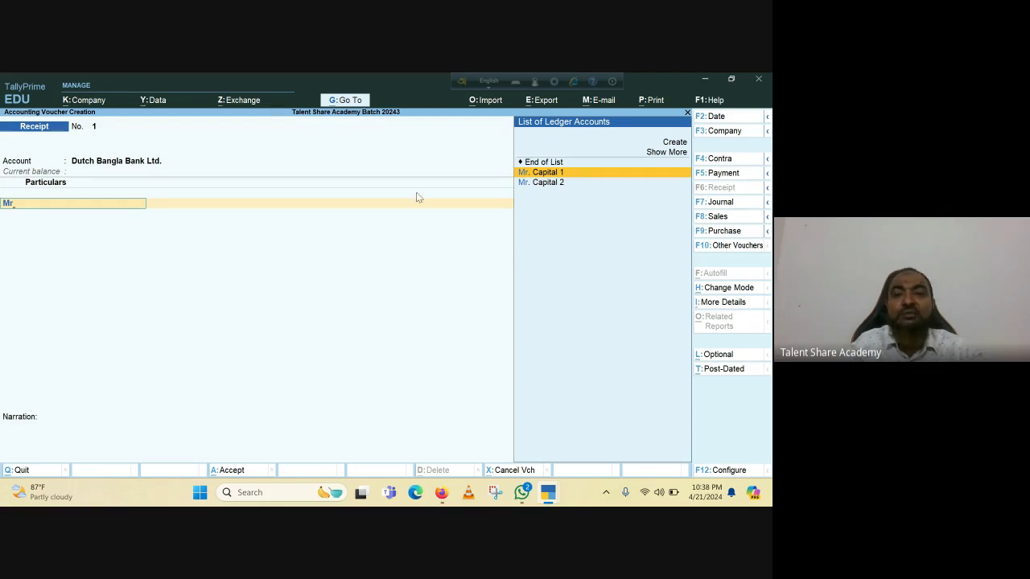
{"action": "left_click", "coordinate": [568, 173]}
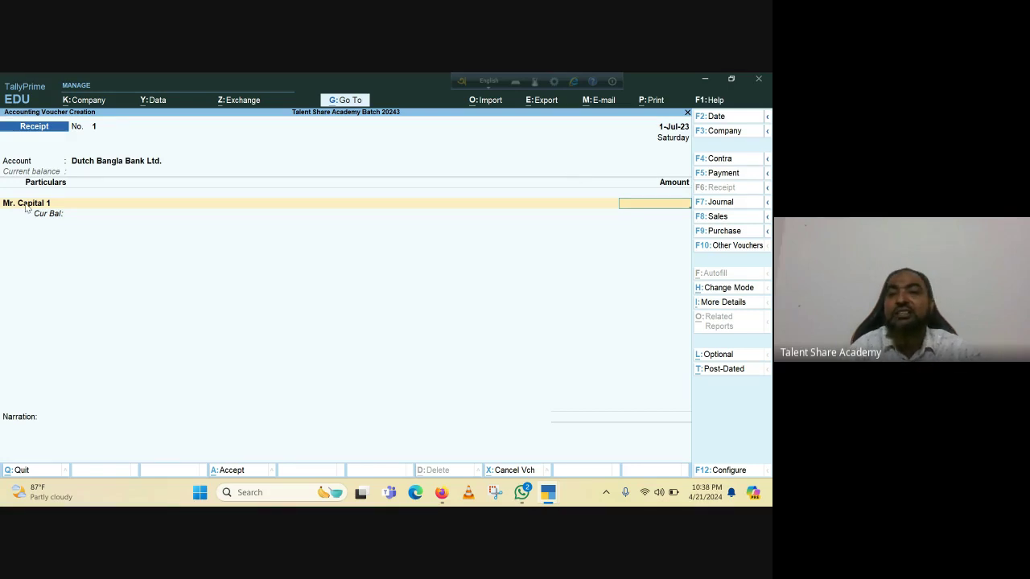
{"action": "type", "text": "500000"}
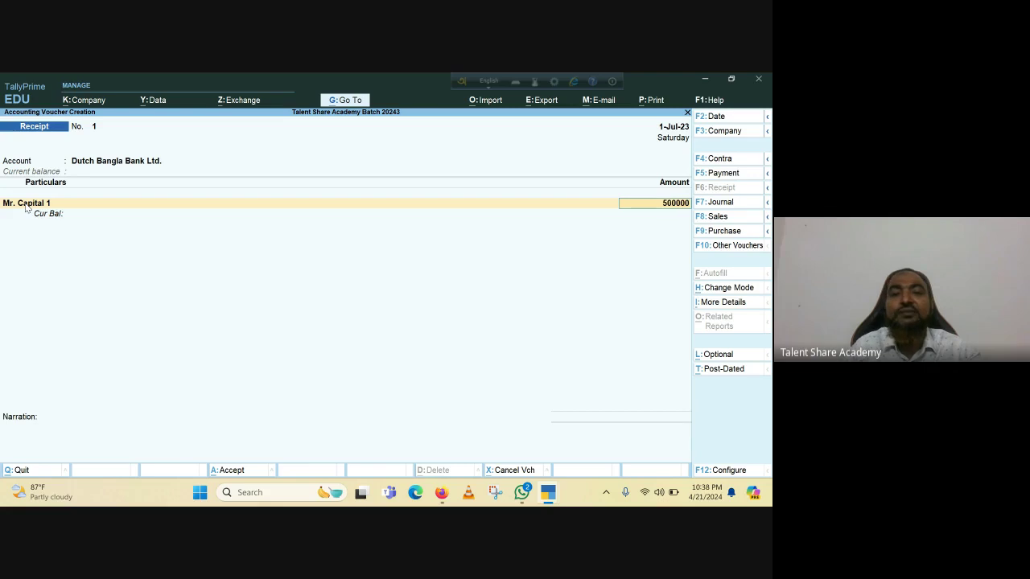
{"action": "key", "text": "Return"}
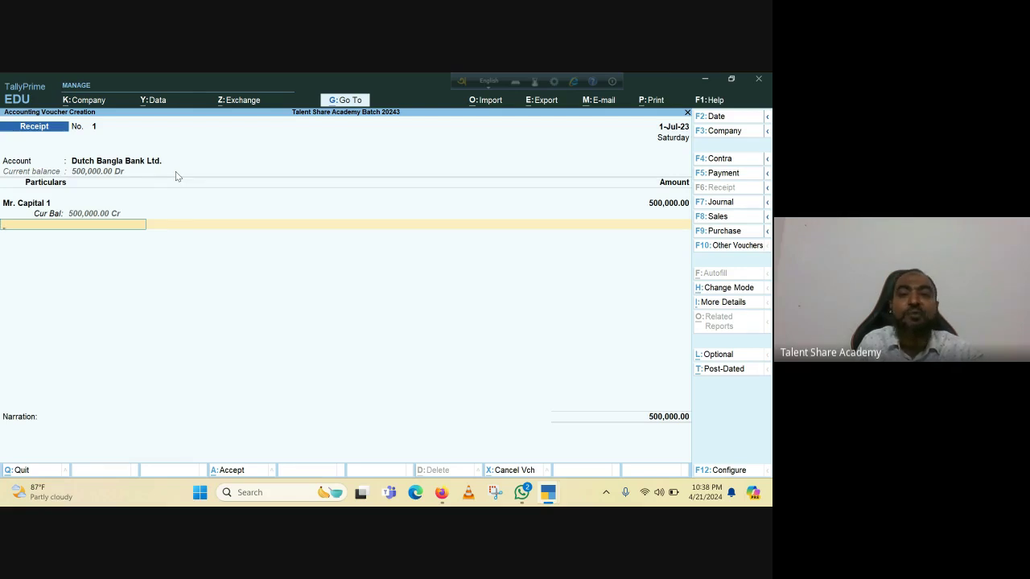
{"action": "key", "text": "Return"}
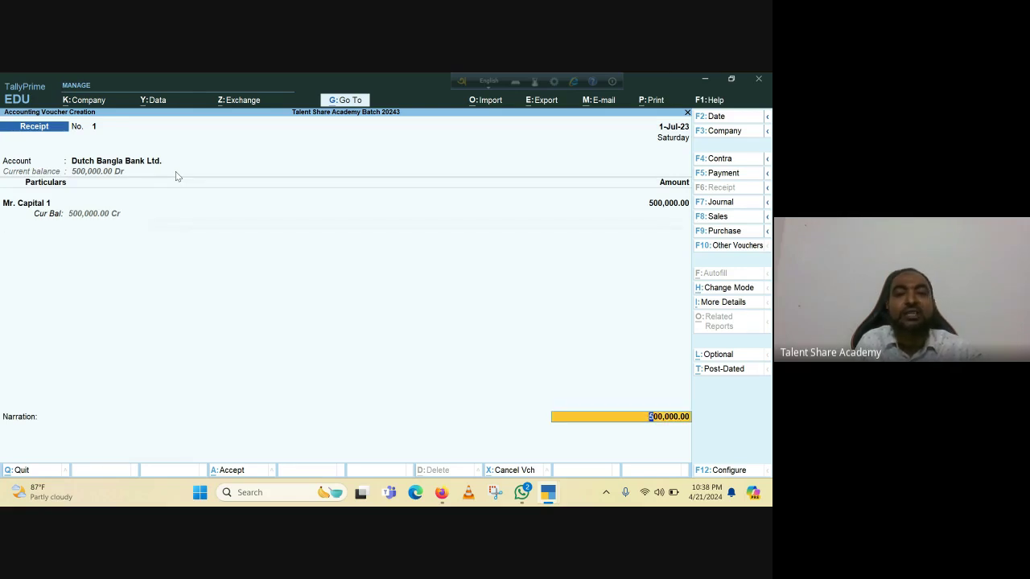
{"action": "key", "text": "Return"}
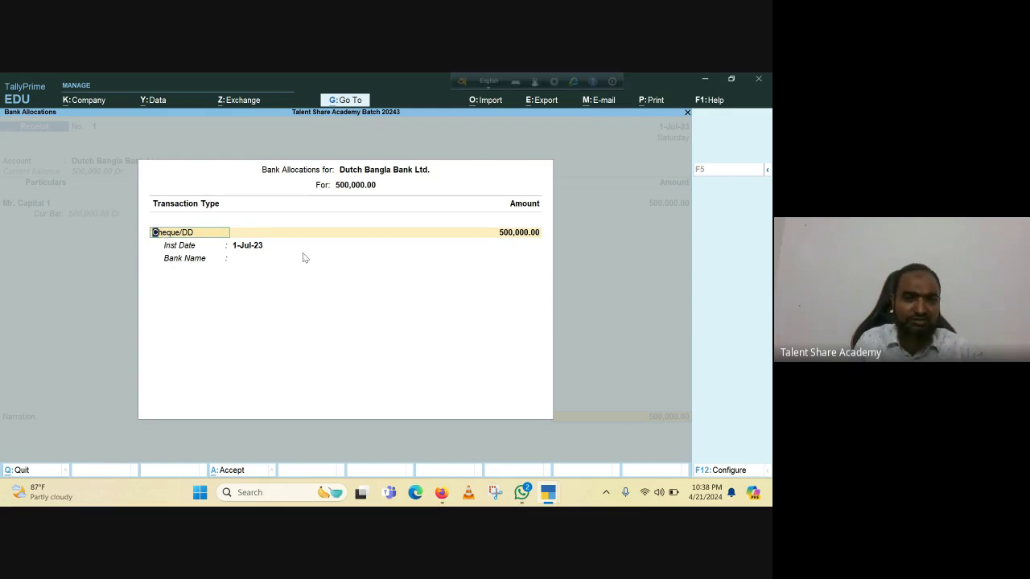
Keep the Cheque/DD allocation of 500,000.00 dated 1-Jul-23 and specify HSBC as the bank.
{"action": "key", "text": "Return"}
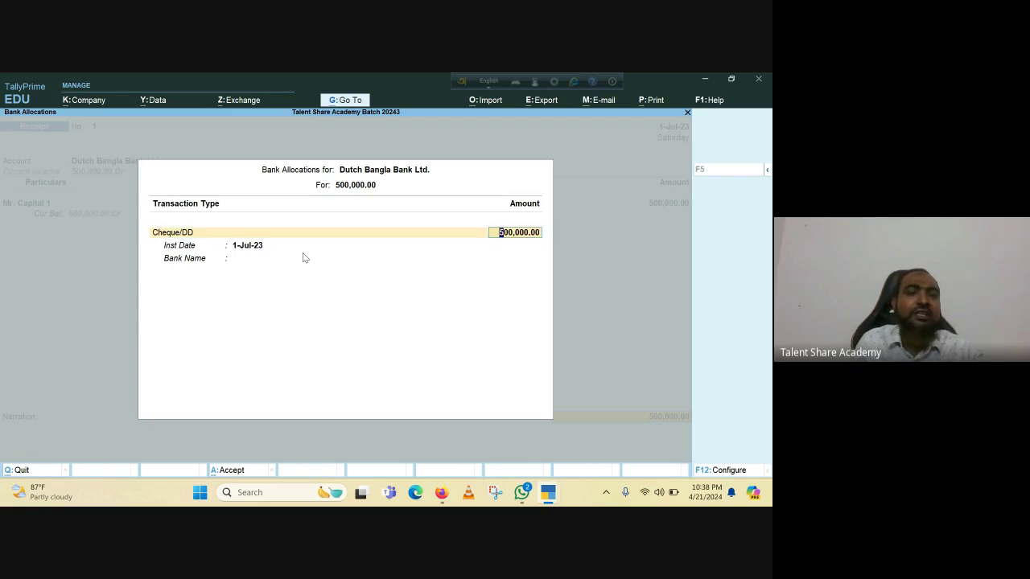
{"action": "key", "text": "Return"}
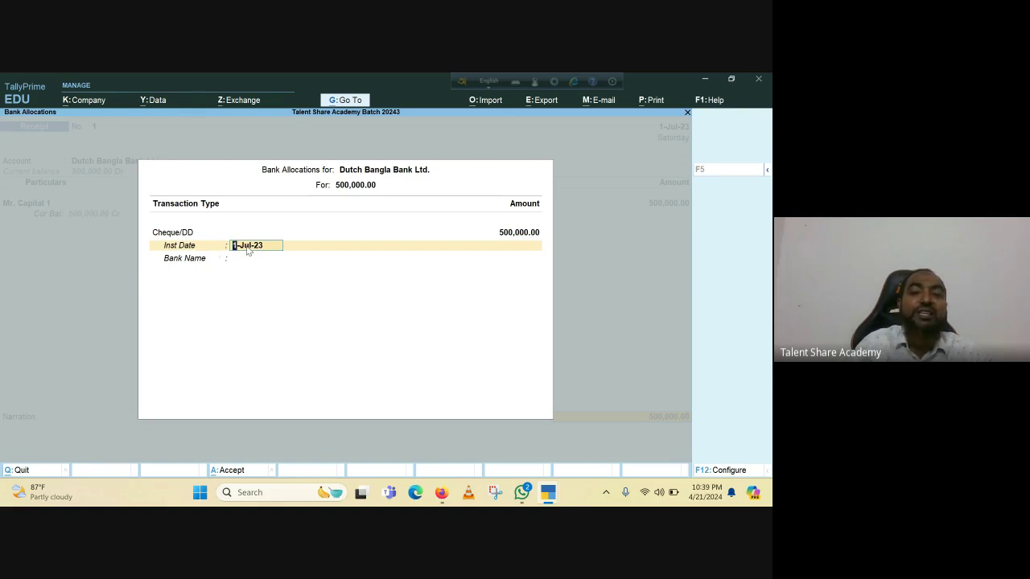
{"action": "key", "text": "Return"}
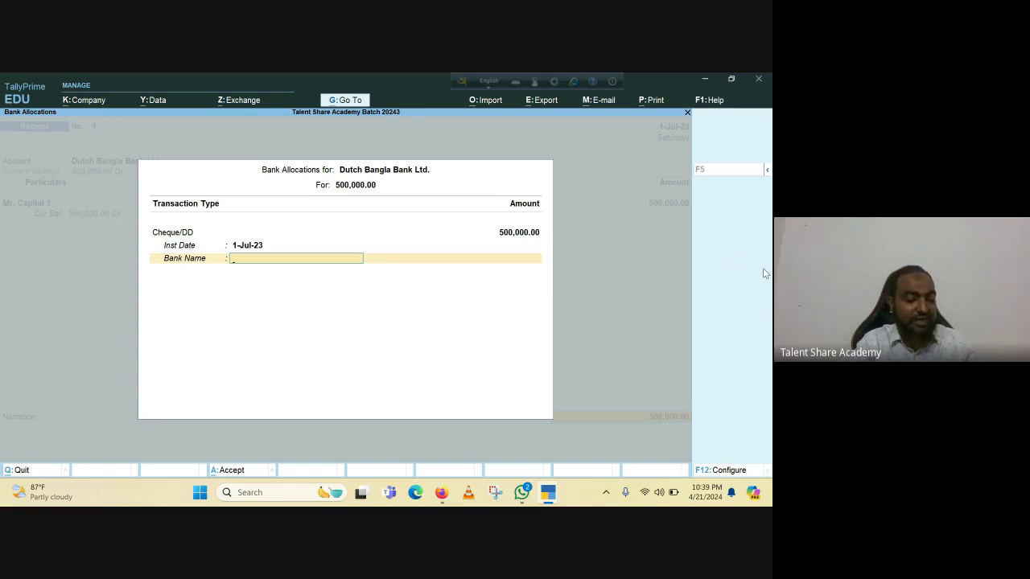
{"action": "type", "text": "S"}
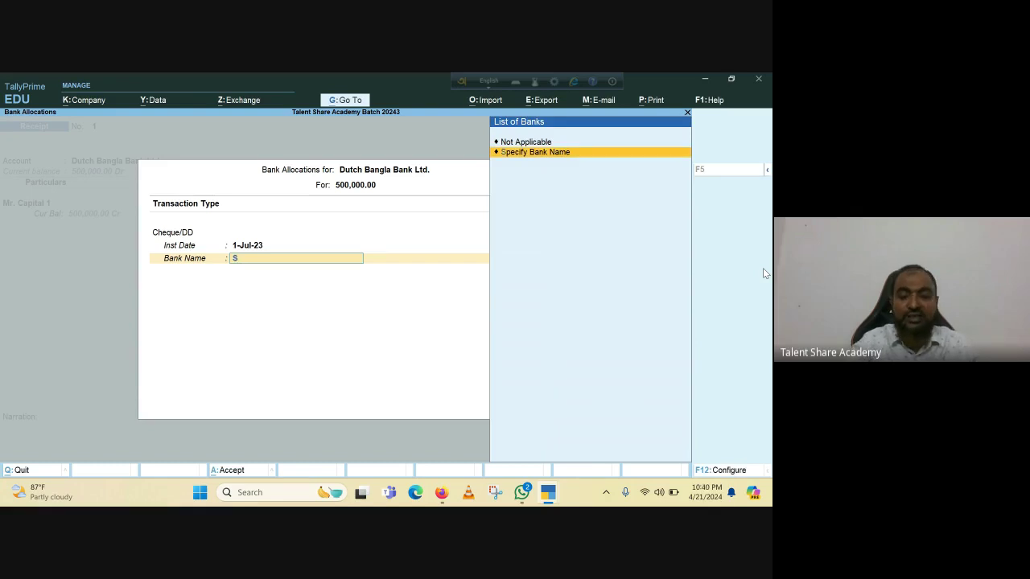
{"action": "key", "text": "BackSpace"}
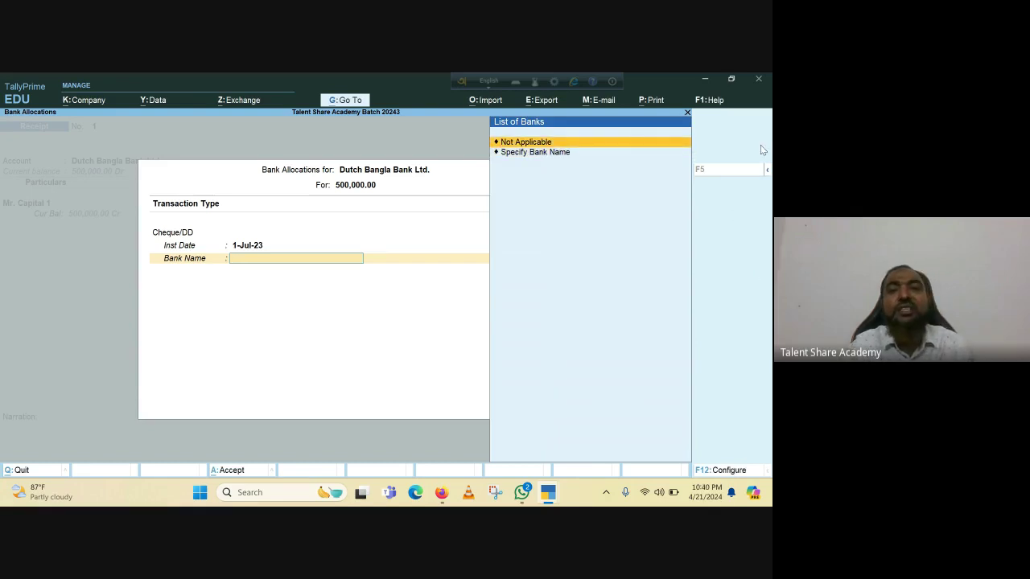
{"action": "left_click", "coordinate": [547, 153]}
{"action": "key", "text": "Return"}
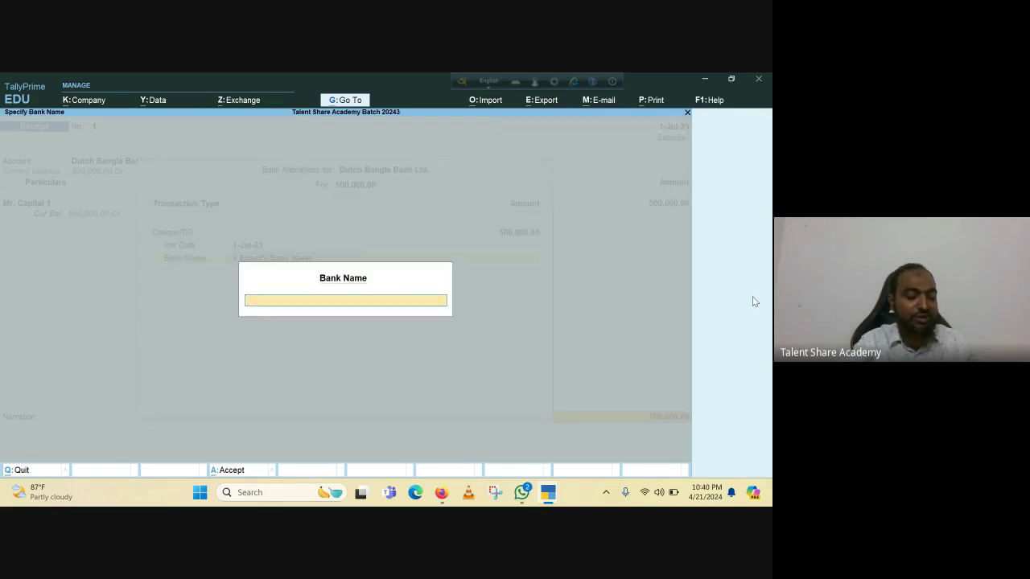
{"action": "type", "text": "HS"}
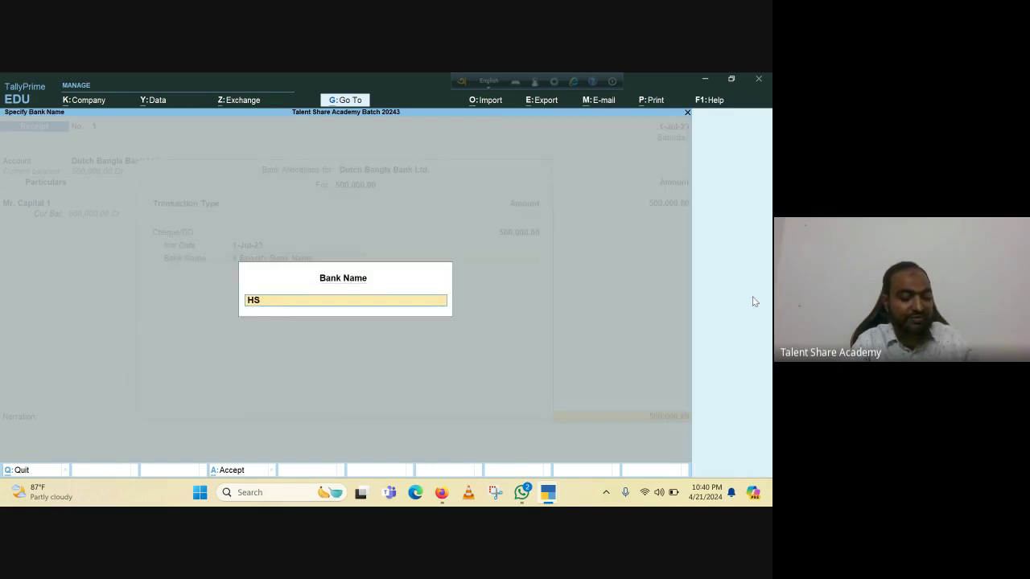
{"action": "type", "text": "BC"}
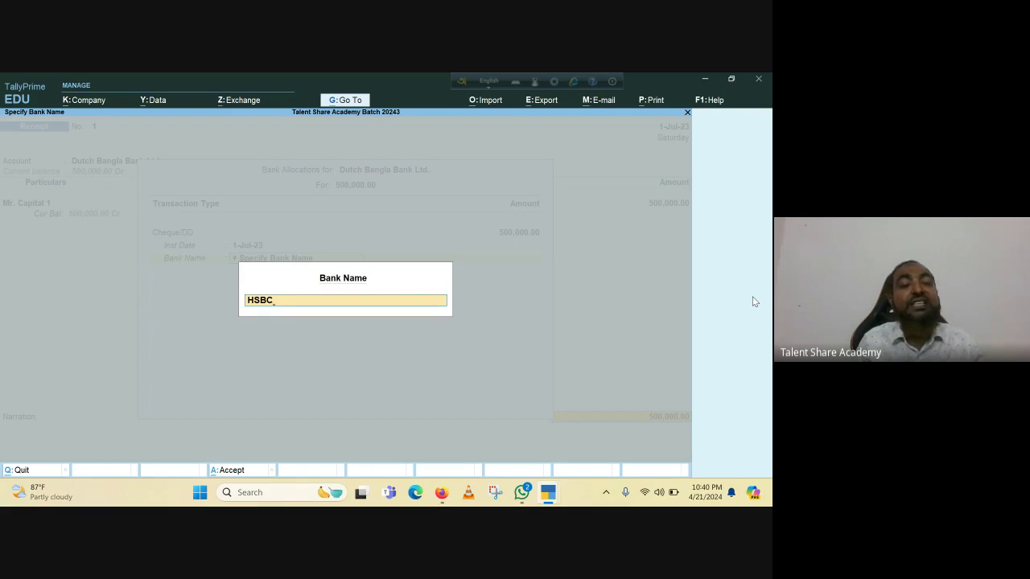
{"action": "key", "text": "Return"}
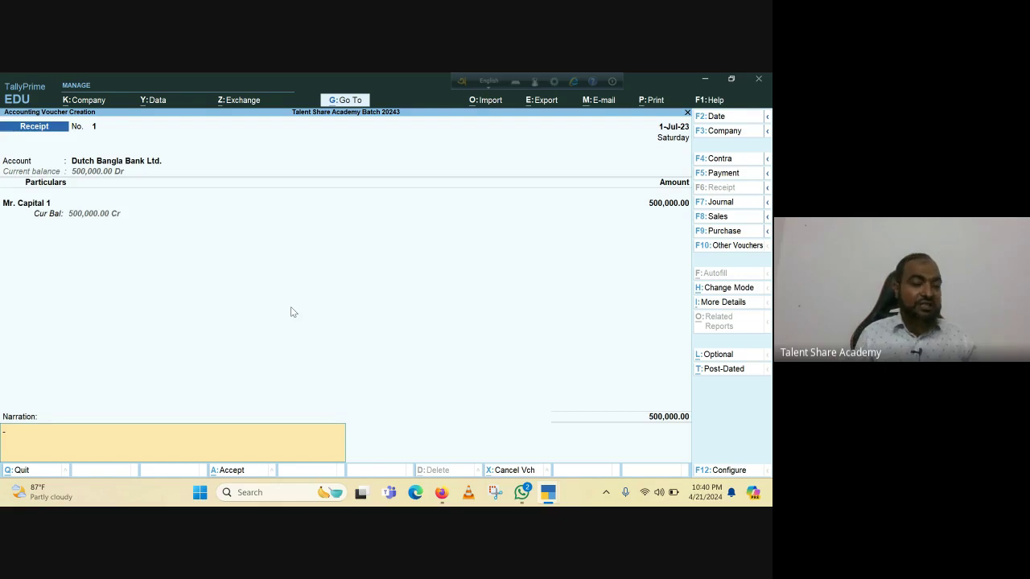
Add the narration 'Capital Amount Receive from Mr.' and save receipt voucher 1.
{"action": "type", "text": "Cas"}
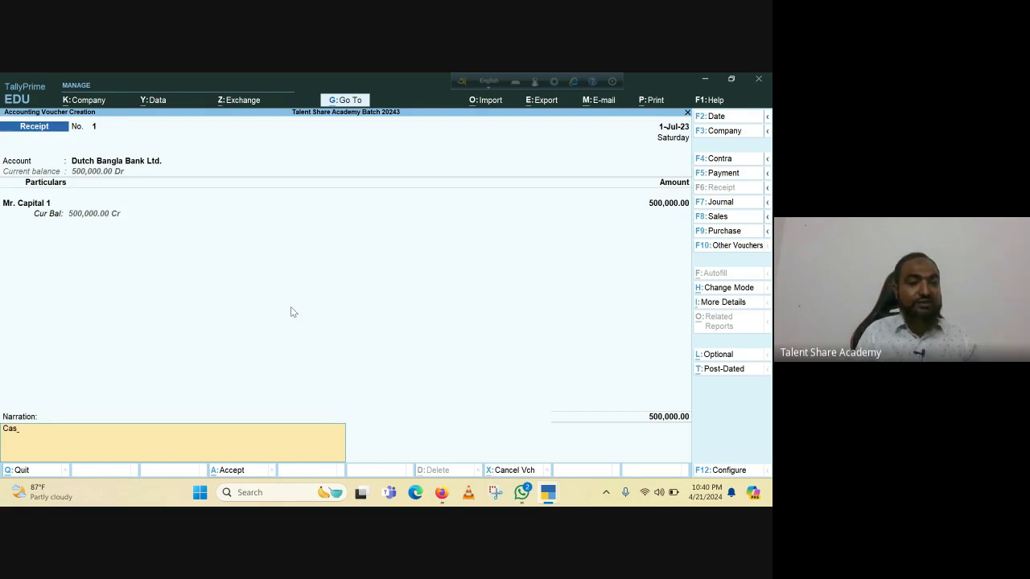
{"action": "type", "text": "pita"}
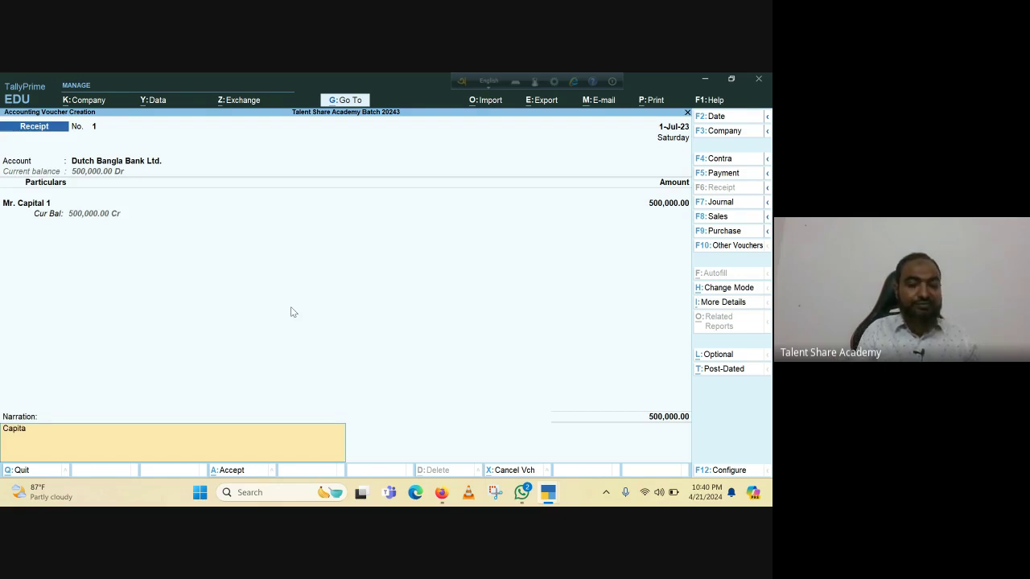
{"action": "type", "text": "l "}
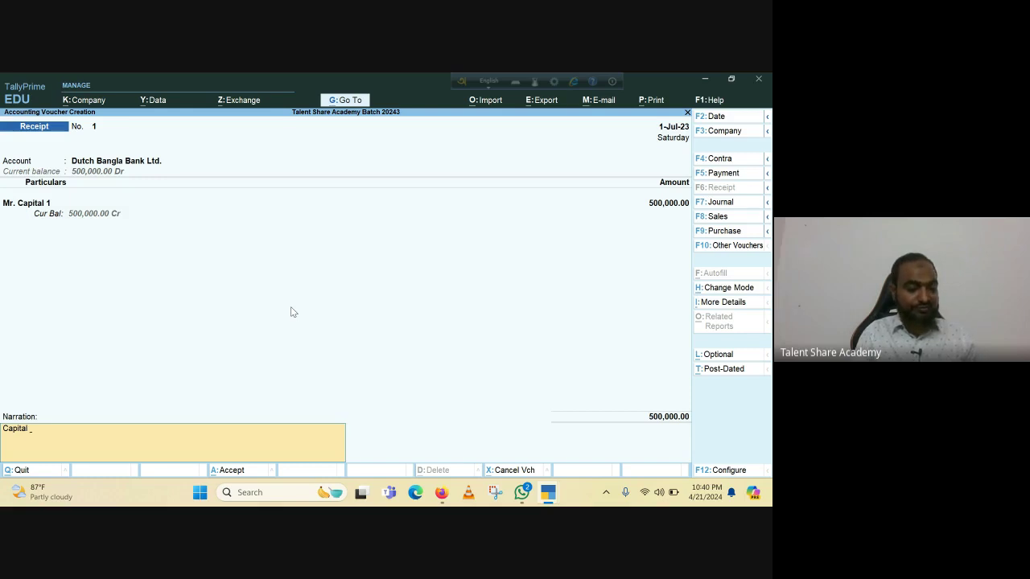
{"action": "type", "text": "Amount"}
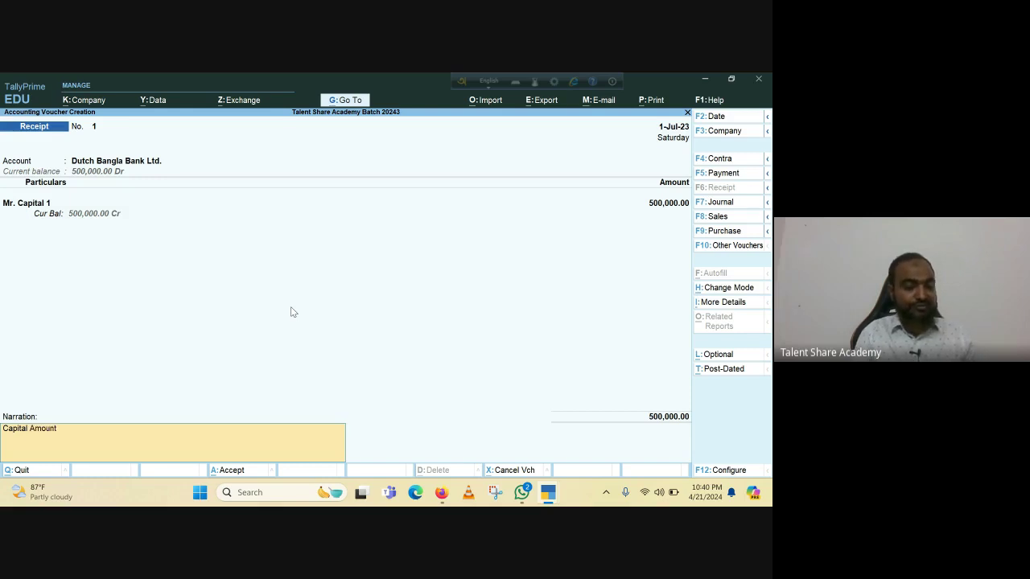
{"action": "type", "text": " Recei"}
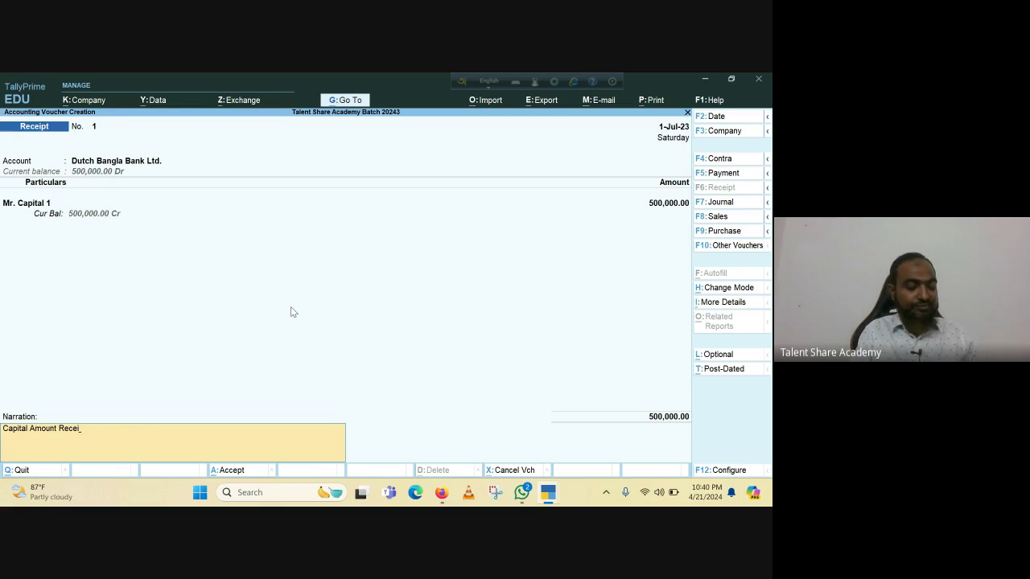
{"action": "type", "text": "ve"}
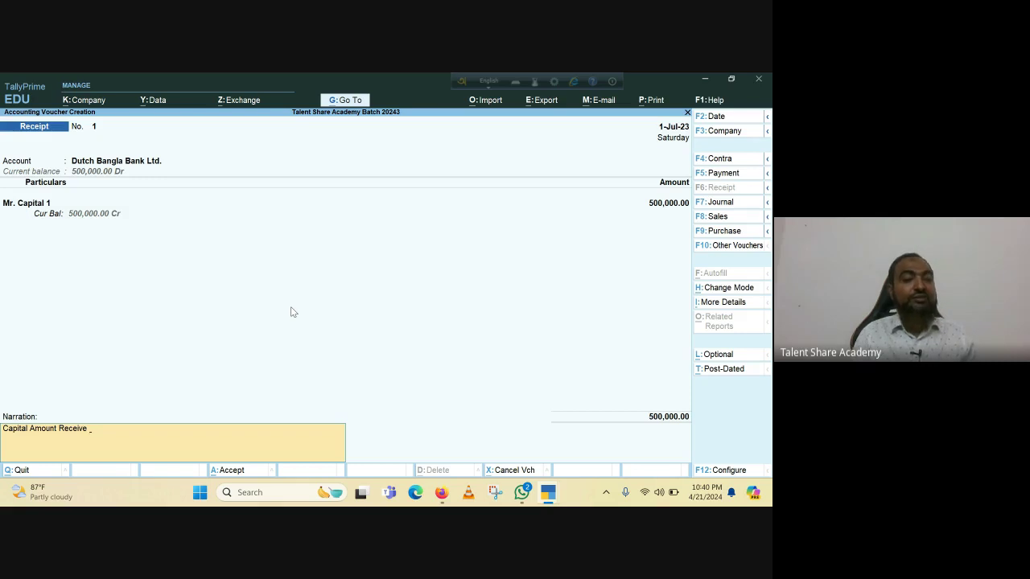
{"action": "type", "text": "from Mr."}
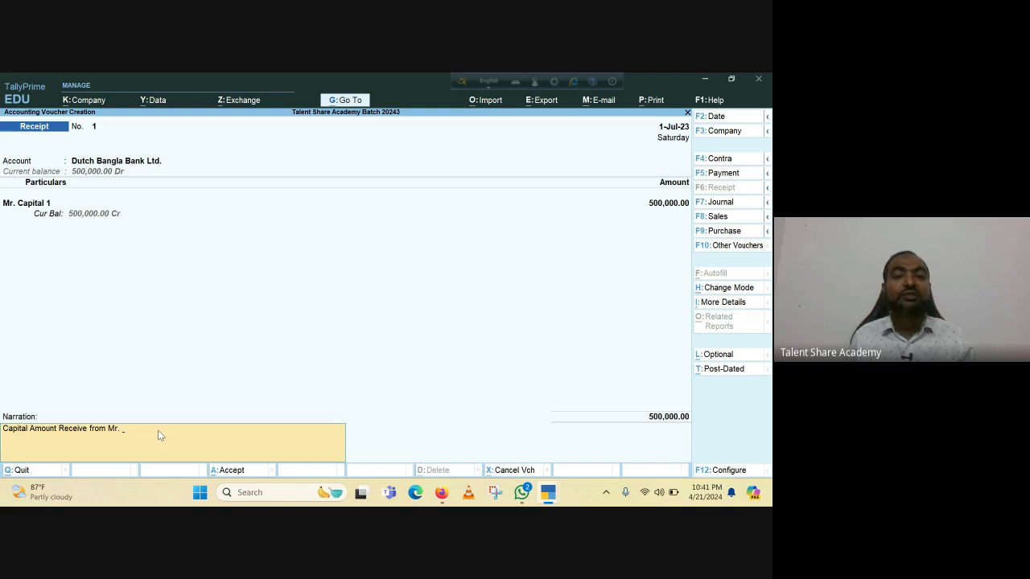
{"action": "key", "text": "Return"}
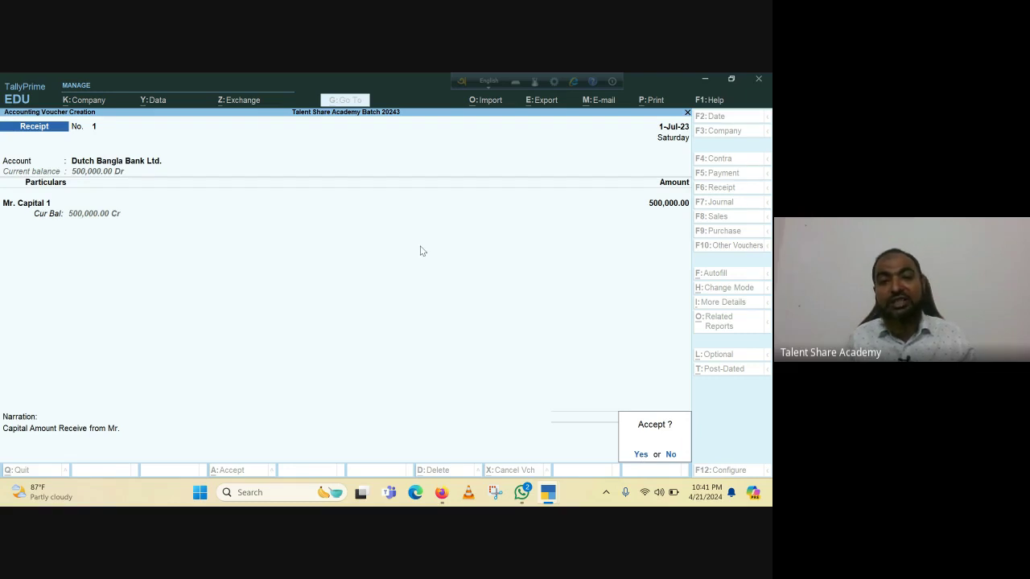
{"action": "key", "text": "y"}
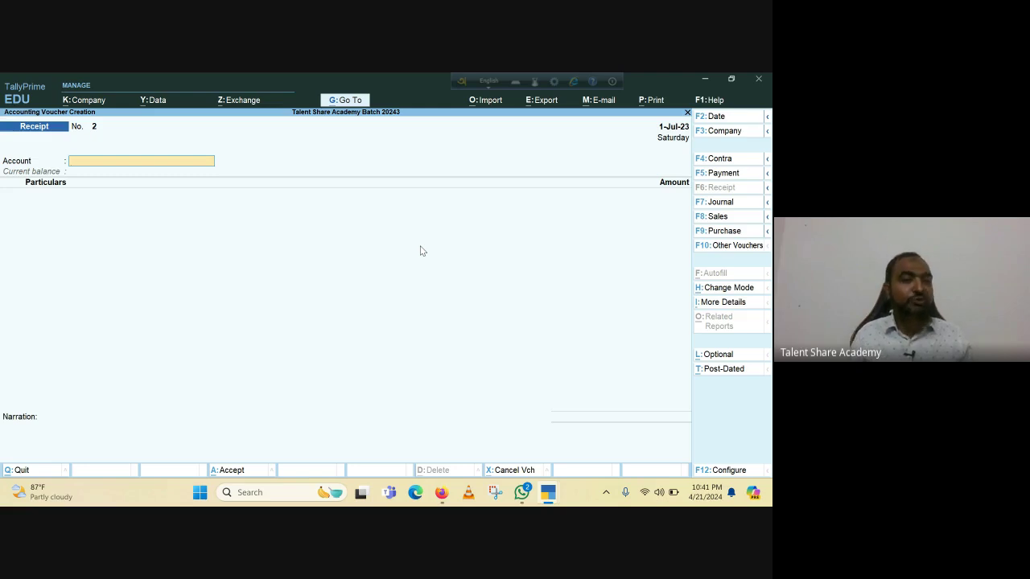
Set Dutch Bangla Bank Ltd. as Account and Mr. Capital 2 as the credited ledger.
{"action": "type", "text": "D"}
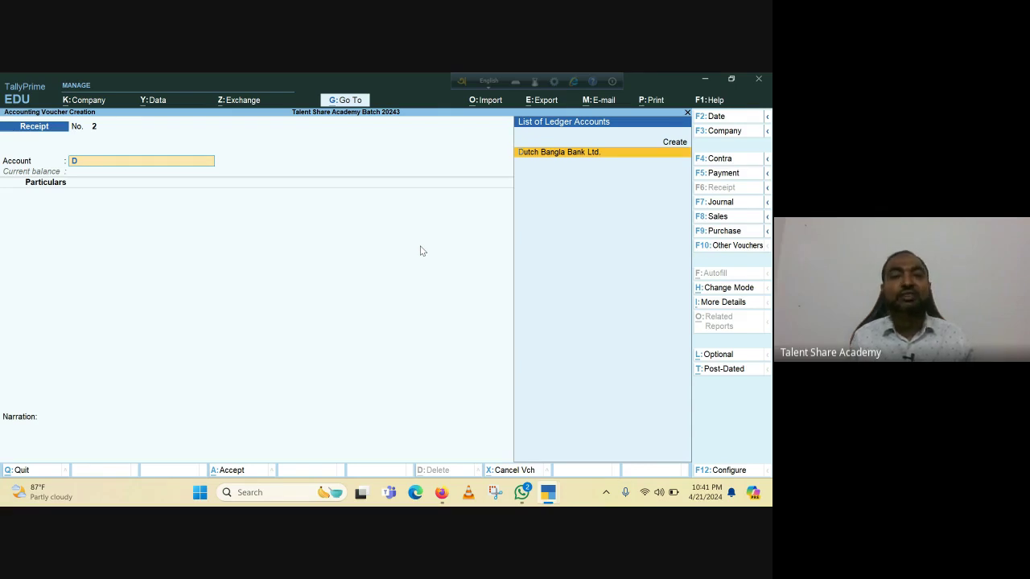
{"action": "left_click", "coordinate": [598, 154]}
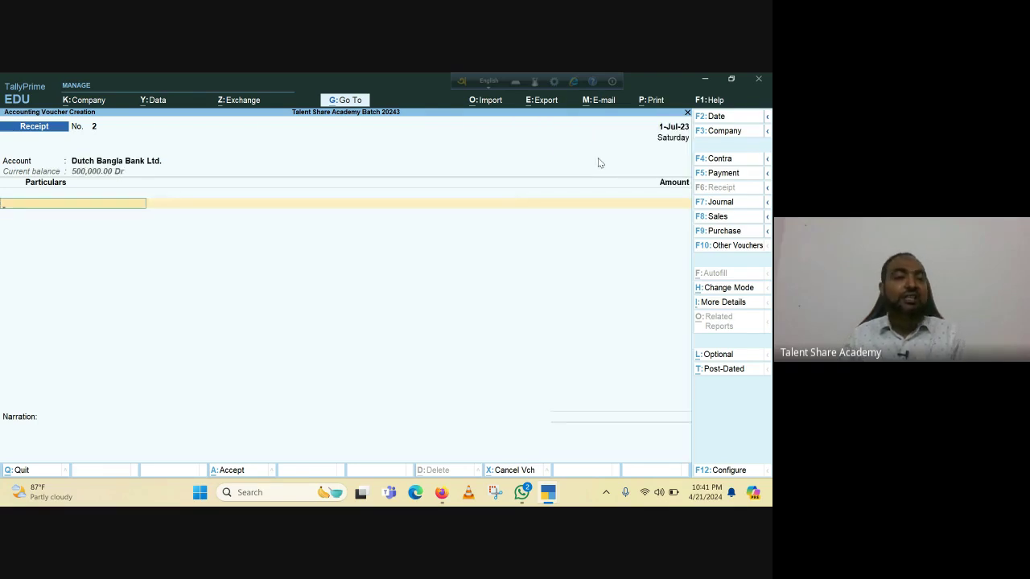
{"action": "type", "text": "Mr"}
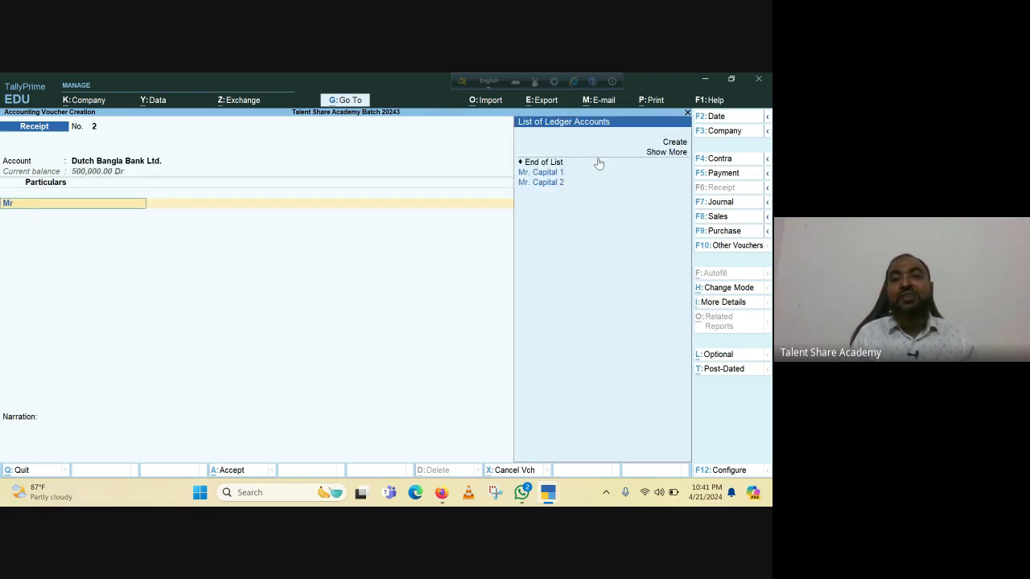
{"action": "key", "text": "Down"}
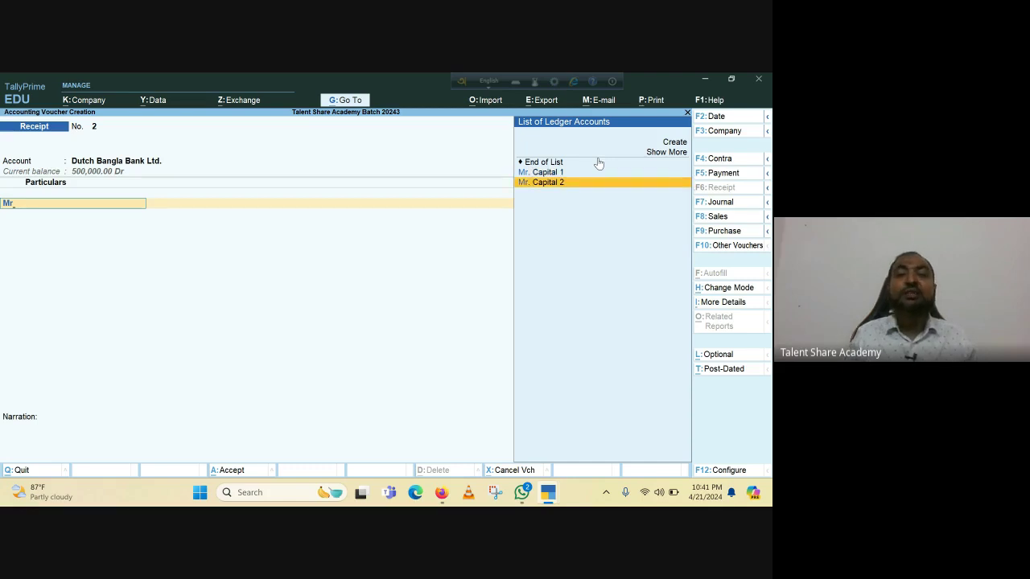
{"action": "key", "text": "Return"}
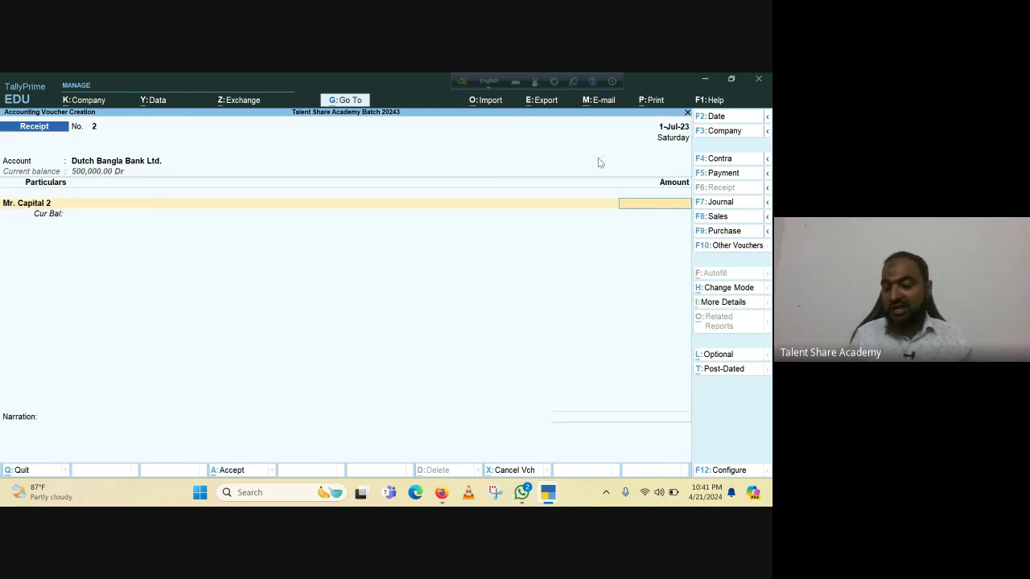
Enter 500,000 for Mr. Capital 2 and change the voucher date to 2-Jul-23.
{"action": "type", "text": "500000"}
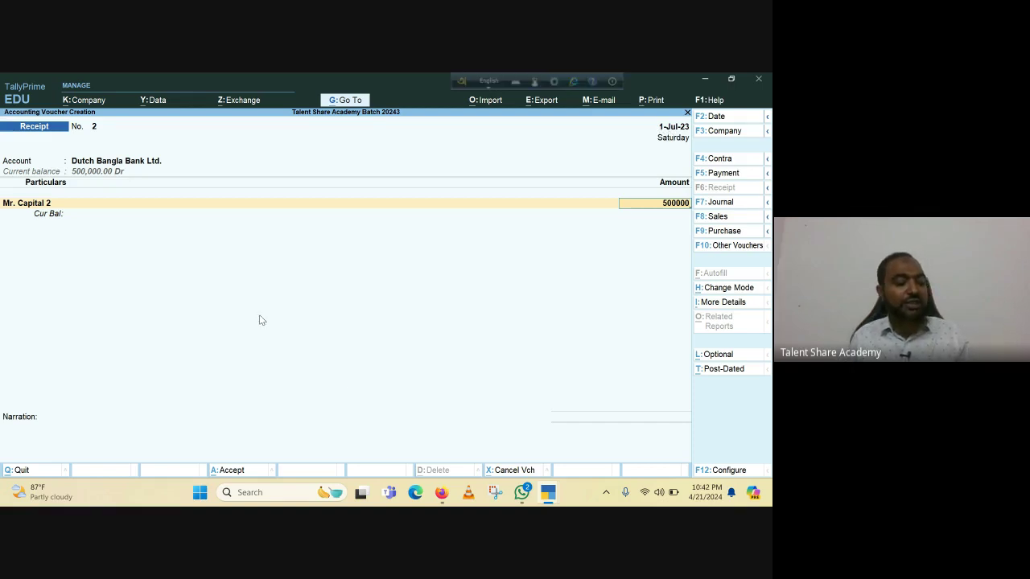
{"action": "key", "text": "F2"}
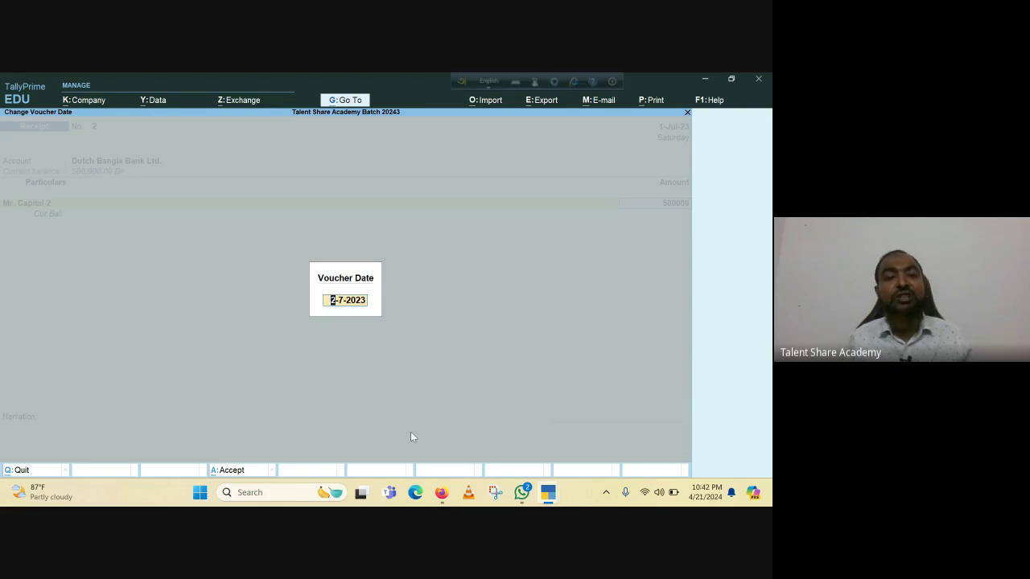
{"action": "key", "text": "Return"}
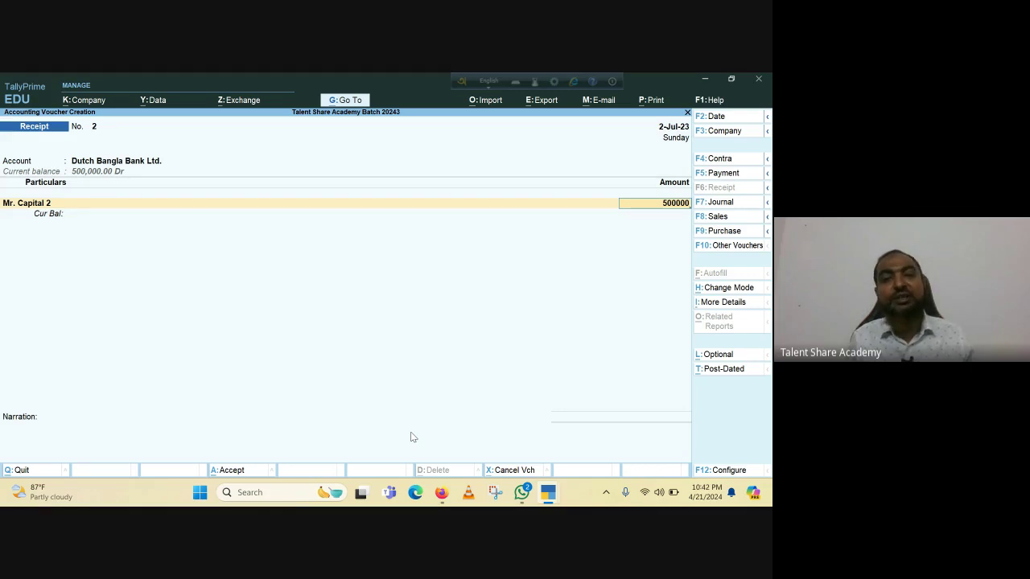
{"action": "key", "text": "Return"}
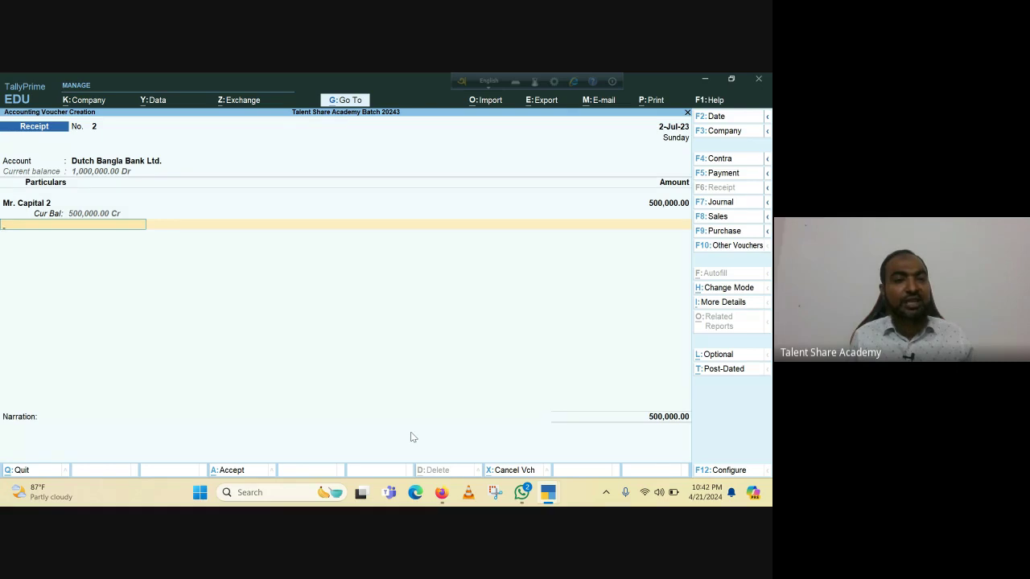
{"action": "key", "text": "Return"}
{"action": "key", "text": "Return"}
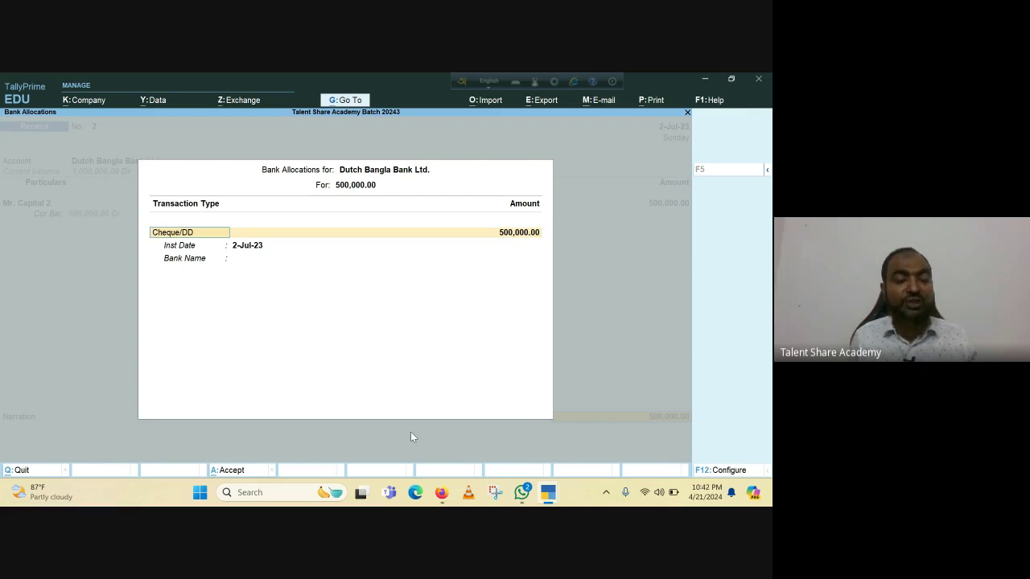
Keep Cheque/DD 500,000.00, set instrument date 1-Jul-23, and specify SCB as the bank.
{"action": "key", "text": "Return"}
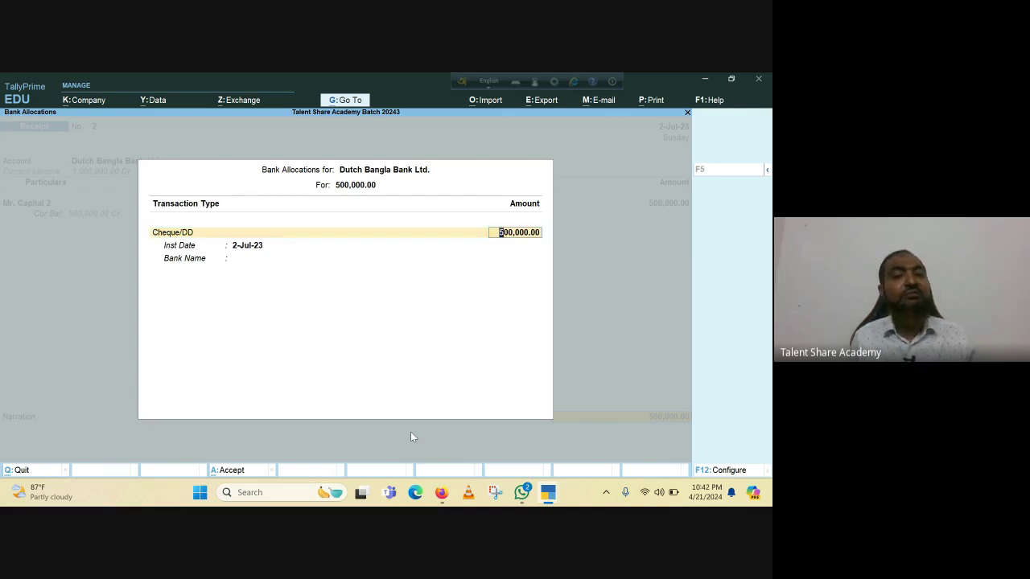
{"action": "key", "text": "Return"}
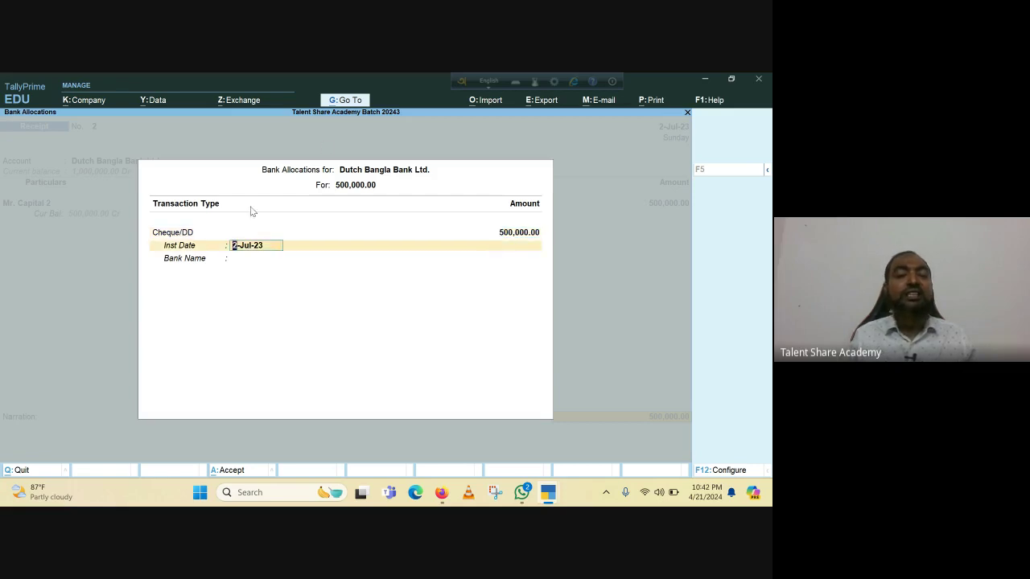
{"action": "type", "text": "15."}
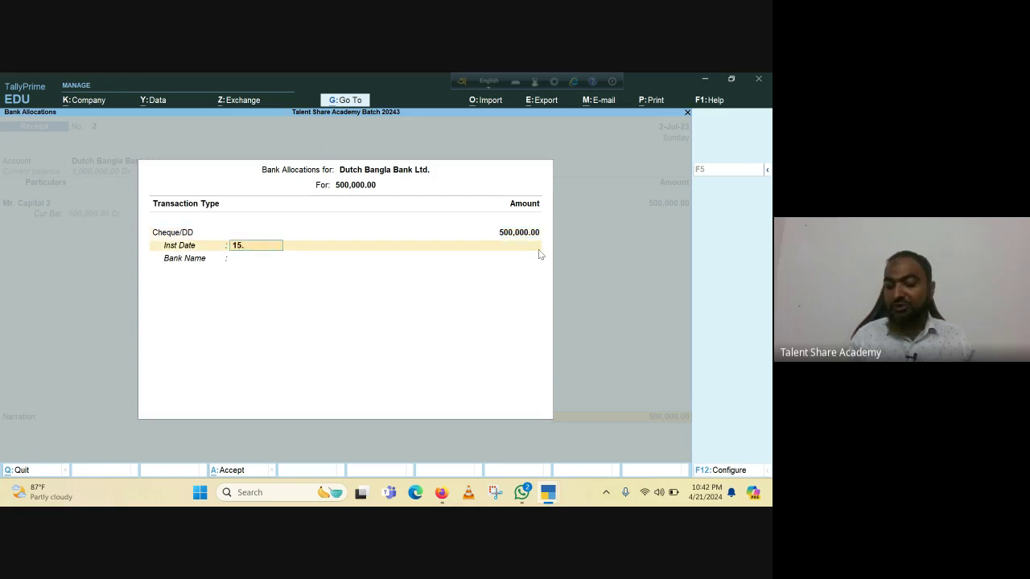
{"action": "type", "text": "7.23"}
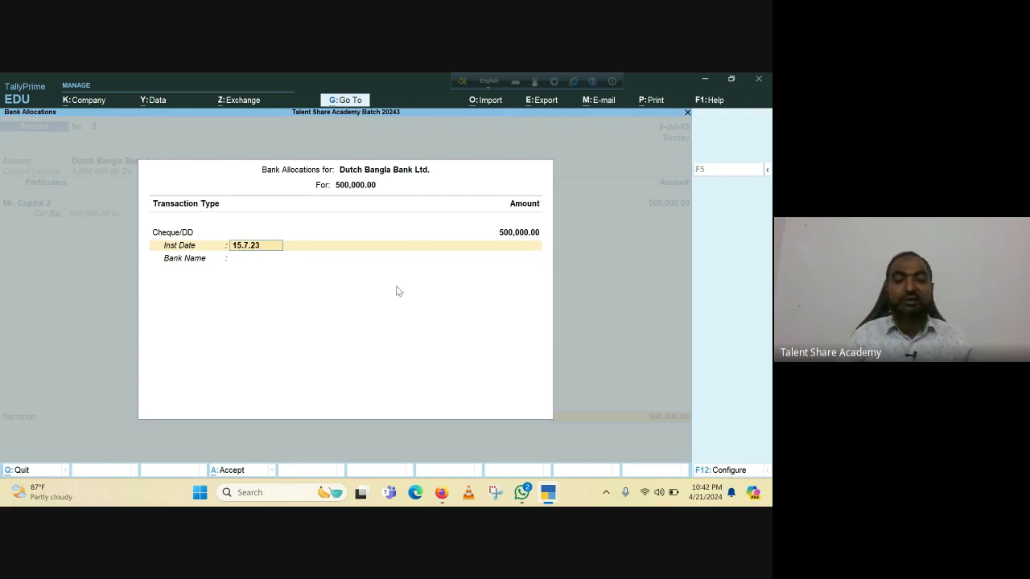
{"action": "key", "text": "BackSpace"}
{"action": "key", "text": "BackSpace"}
{"action": "key", "text": "BackSpace"}
{"action": "key", "text": "BackSpace"}
{"action": "key", "text": "BackSpace"}
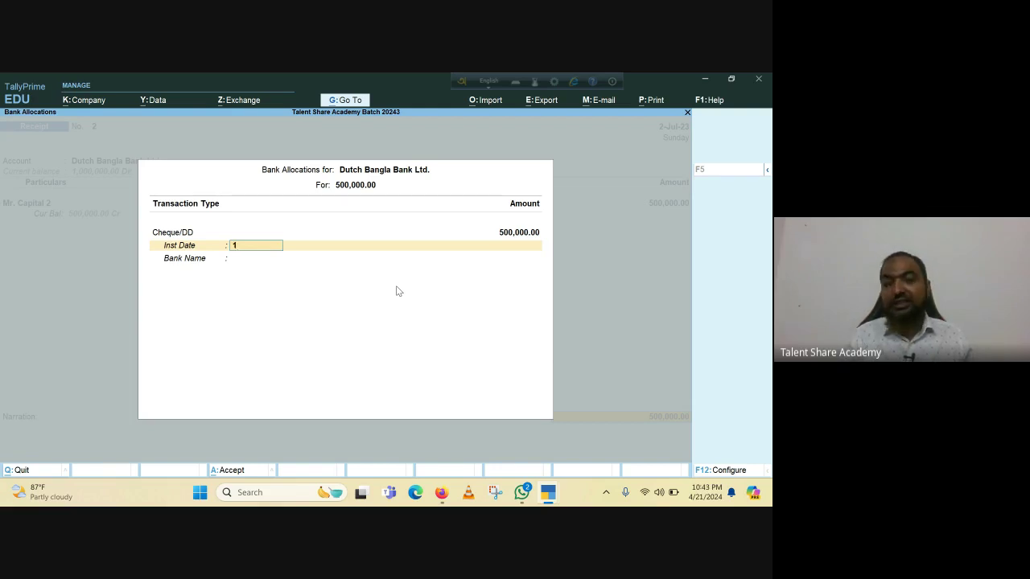
{"action": "type", "text": "-7"}
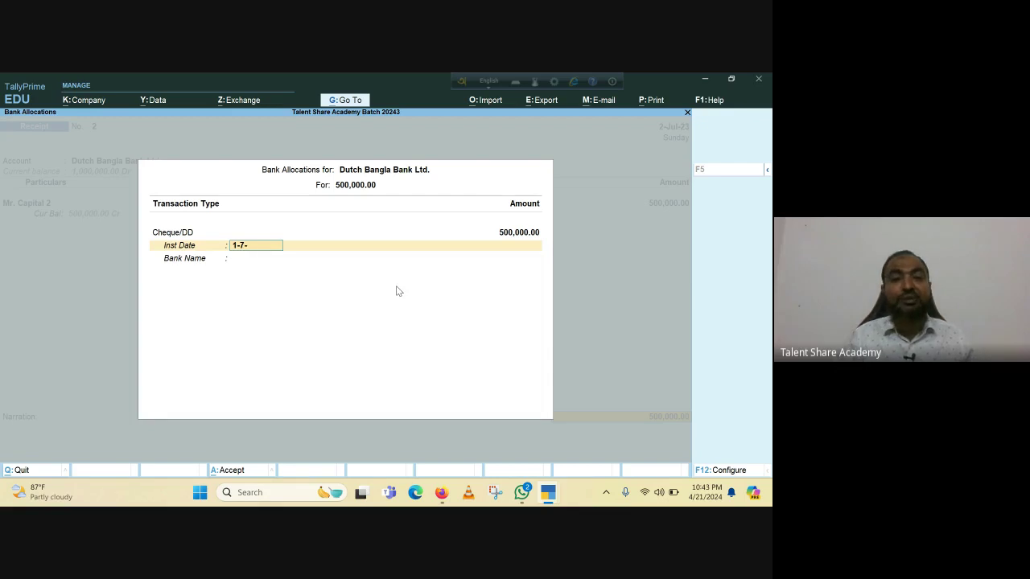
{"action": "type", "text": "-23"}
{"action": "key", "text": "Return"}
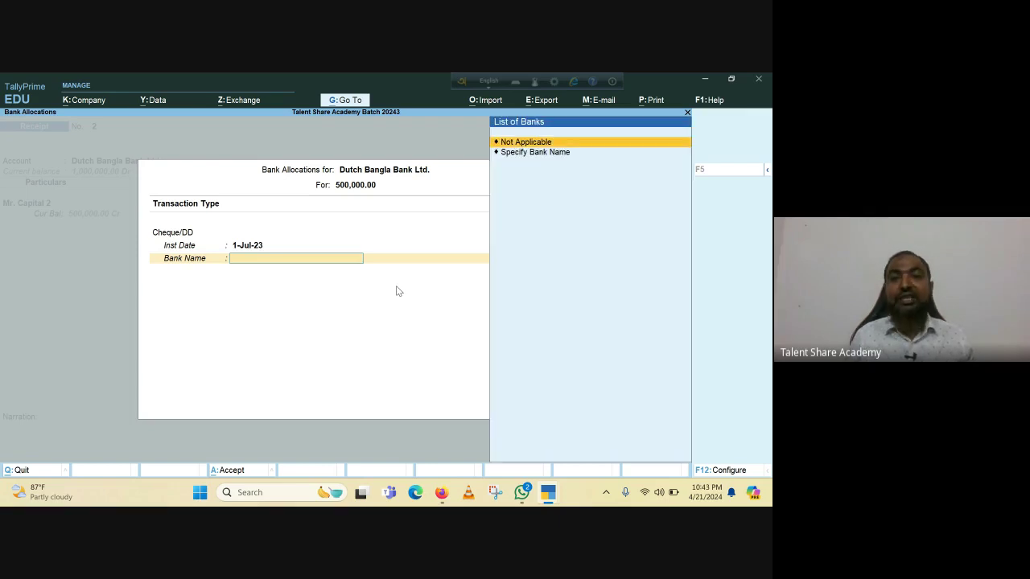
{"action": "key", "text": "Down"}
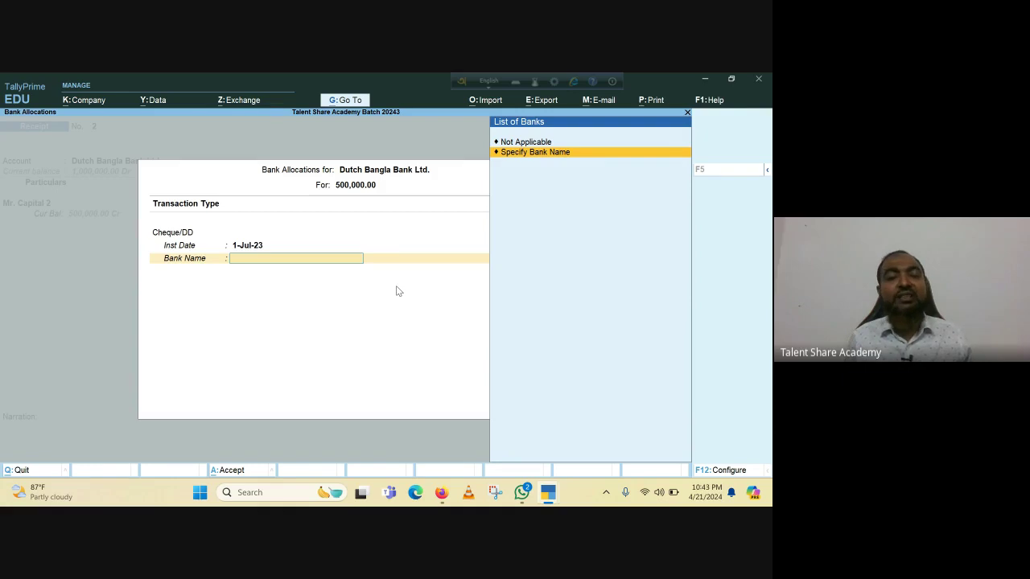
{"action": "key", "text": "Return"}
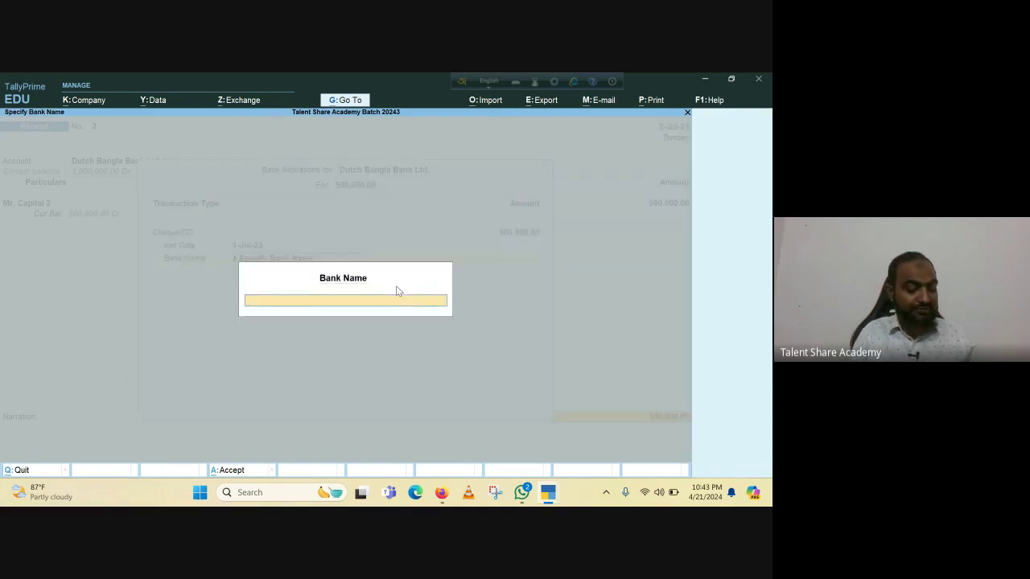
{"action": "type", "text": "SCB"}
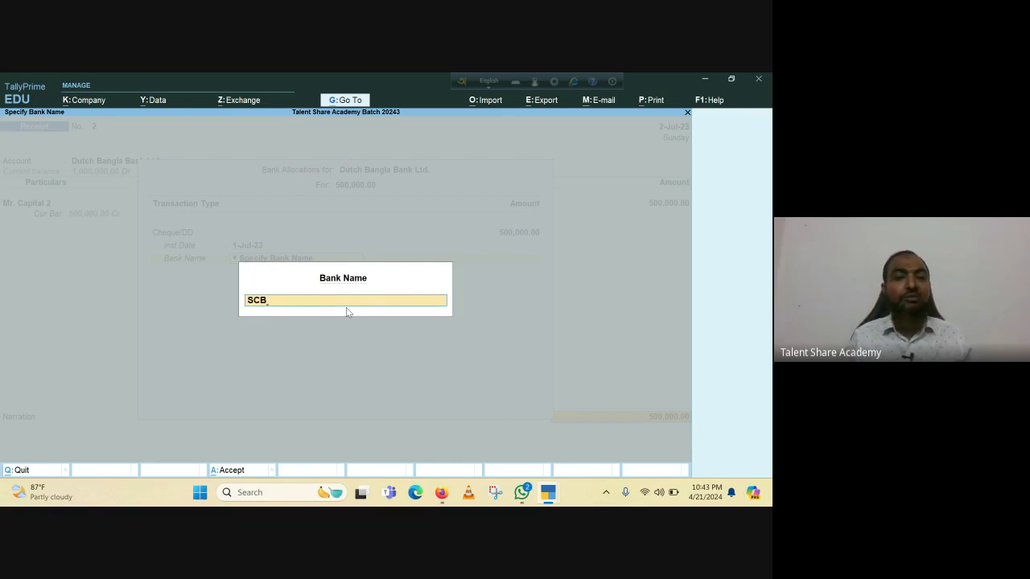
{"action": "key", "text": "Return"}
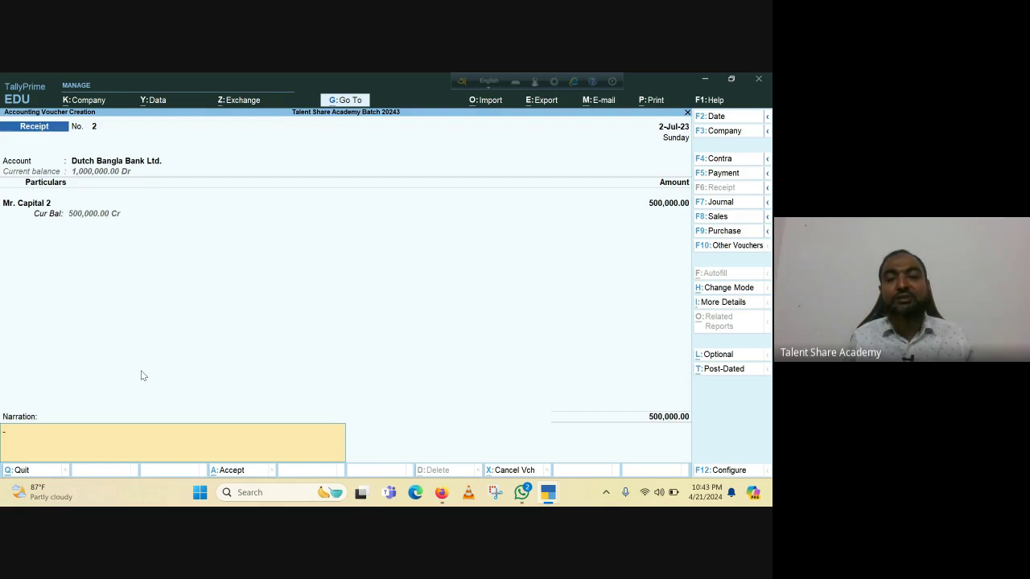
Save receipt voucher 2, then quit the next blank voucher without saving.
{"action": "key", "text": "Return"}
{"action": "key", "text": "Return"}
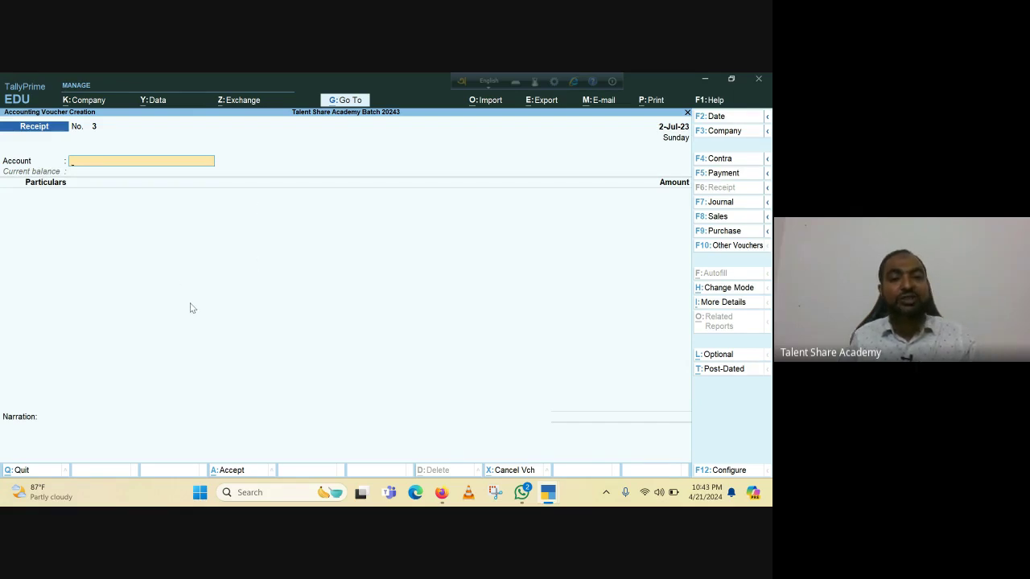
{"action": "key", "text": "Escape"}
{"action": "key", "text": "y"}
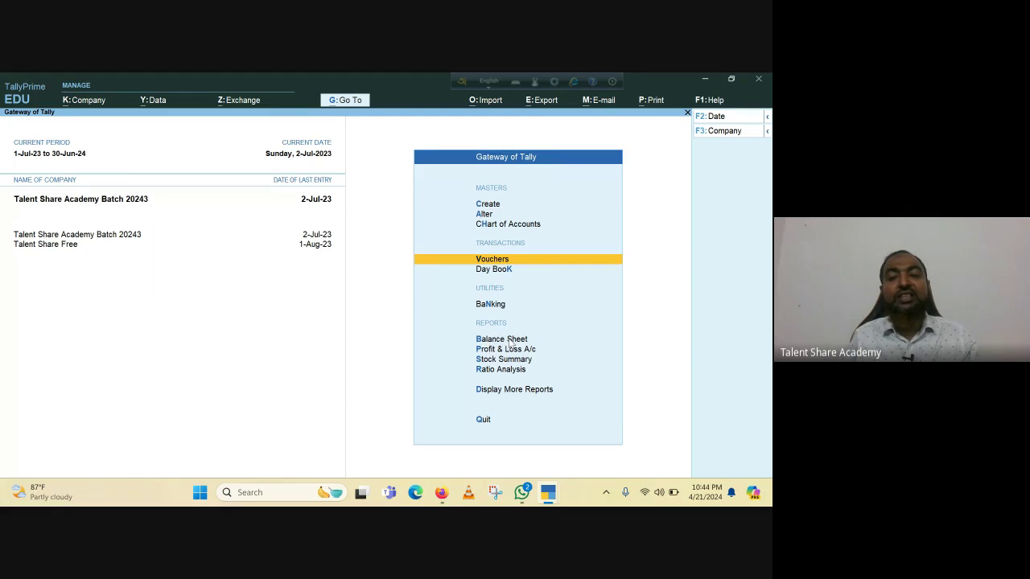
Open the detailed Balance Sheet and check Bank Accounts and Share Capital at 1,000,000.00.
{"action": "left_click", "coordinate": [507, 339]}
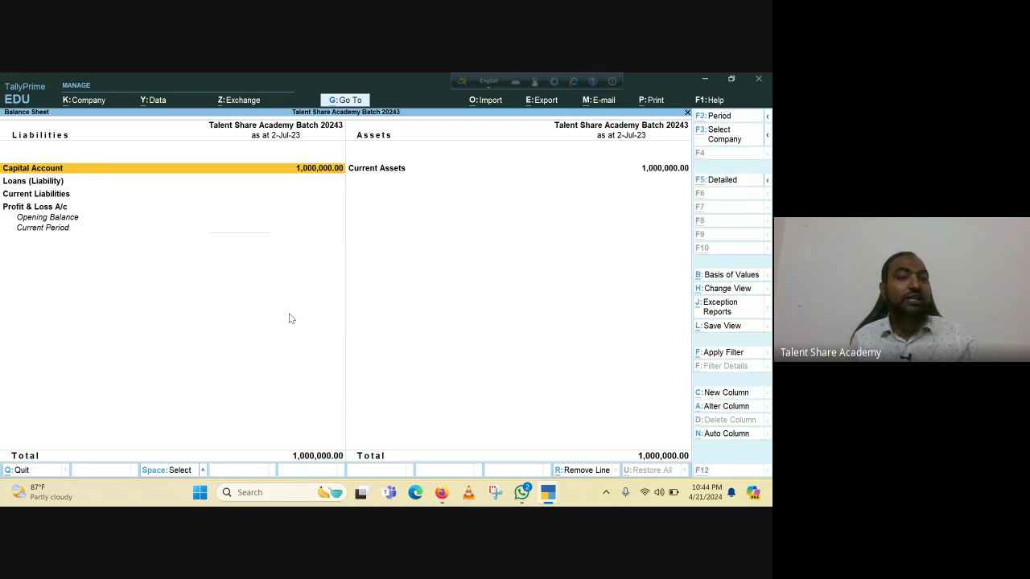
{"action": "key", "text": "alt+F5"}
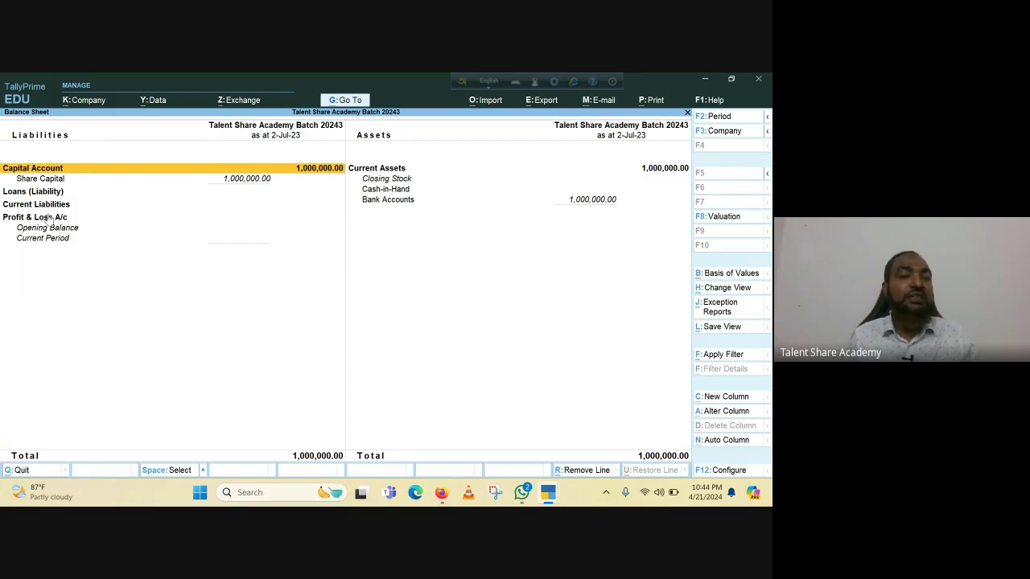
{"action": "left_click", "coordinate": [392, 203]}
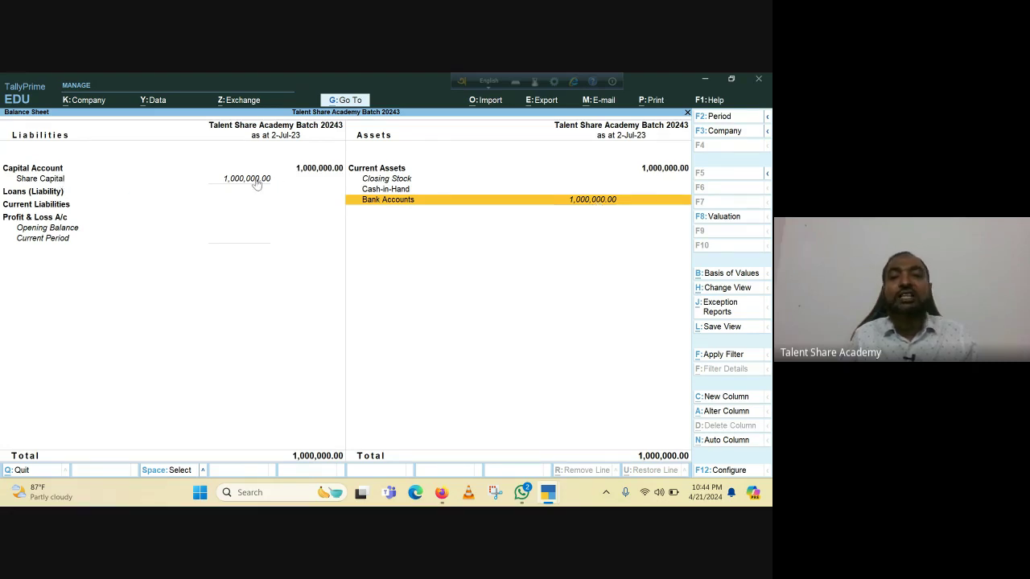
{"action": "left_click", "coordinate": [34, 180]}
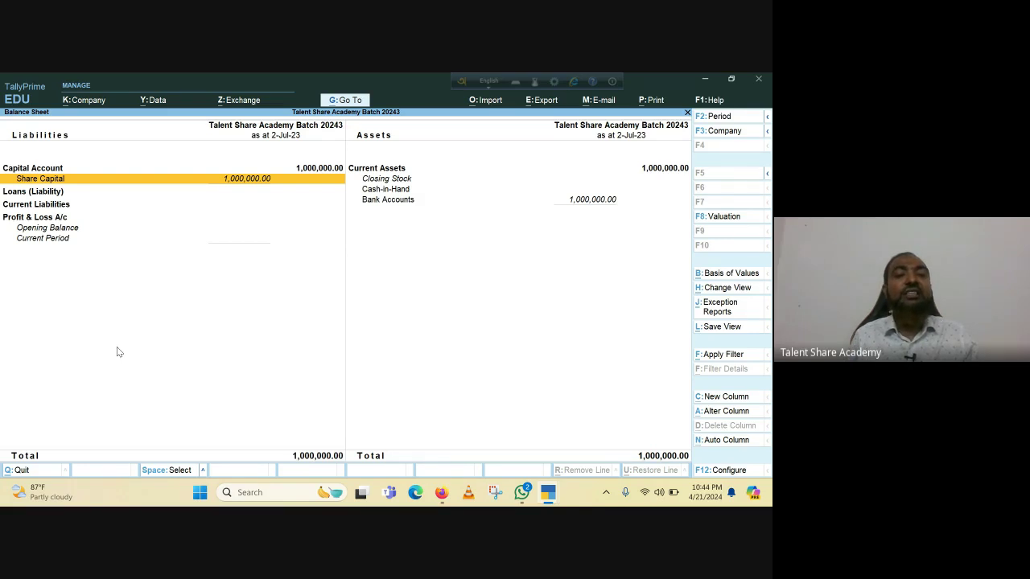
Drill into Share Capital and Bank Accounts to see the capital ledgers and Dutch Bangla Bank balance.
{"action": "key", "text": "Return"}
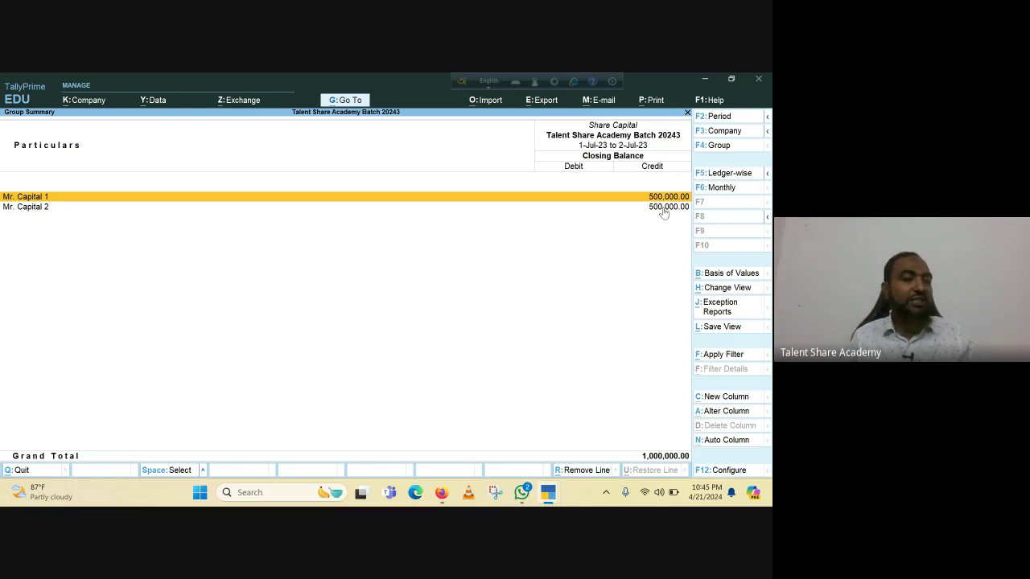
{"action": "key", "text": "Escape"}
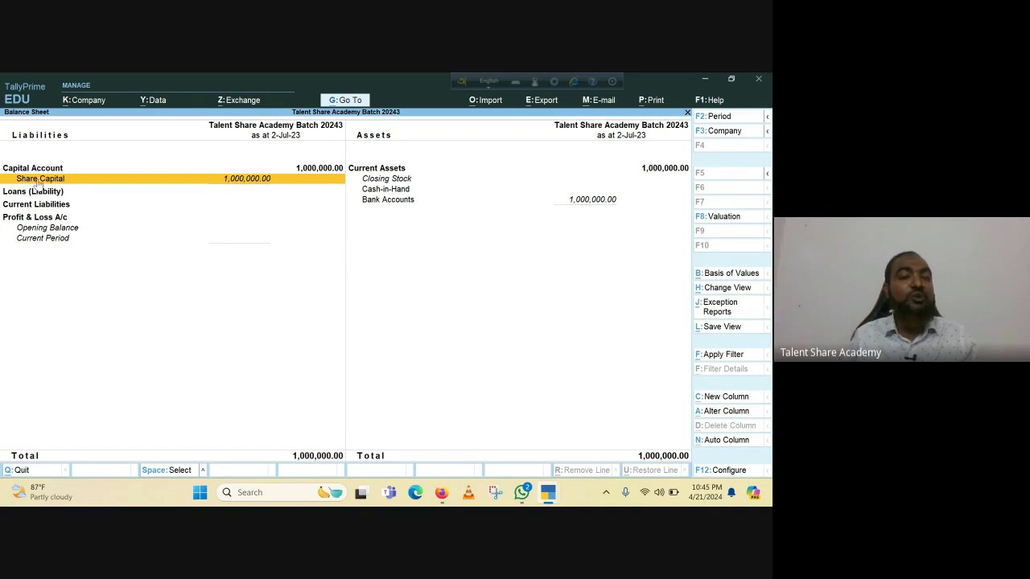
{"action": "left_click", "coordinate": [395, 202]}
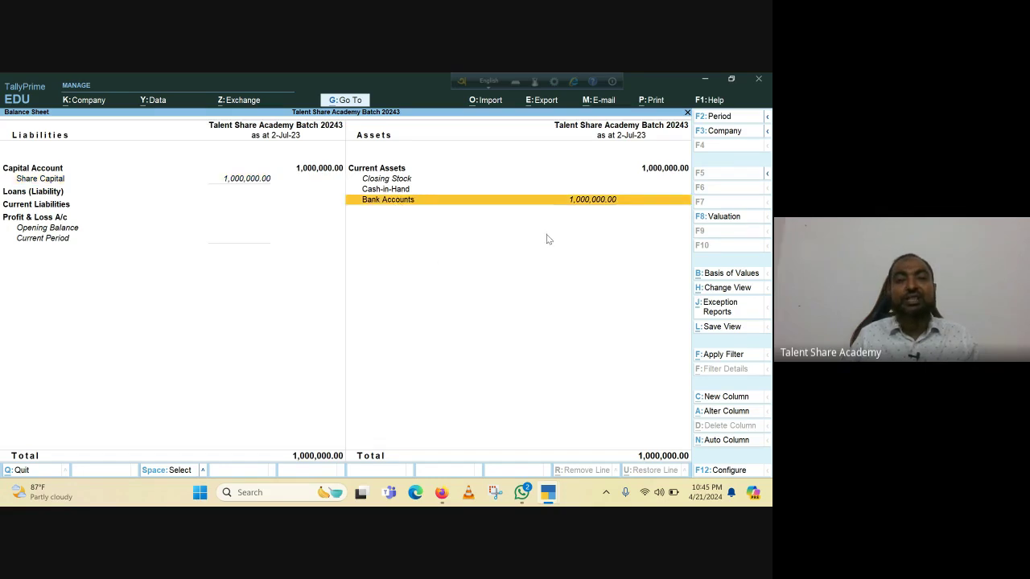
{"action": "key", "text": "Return"}
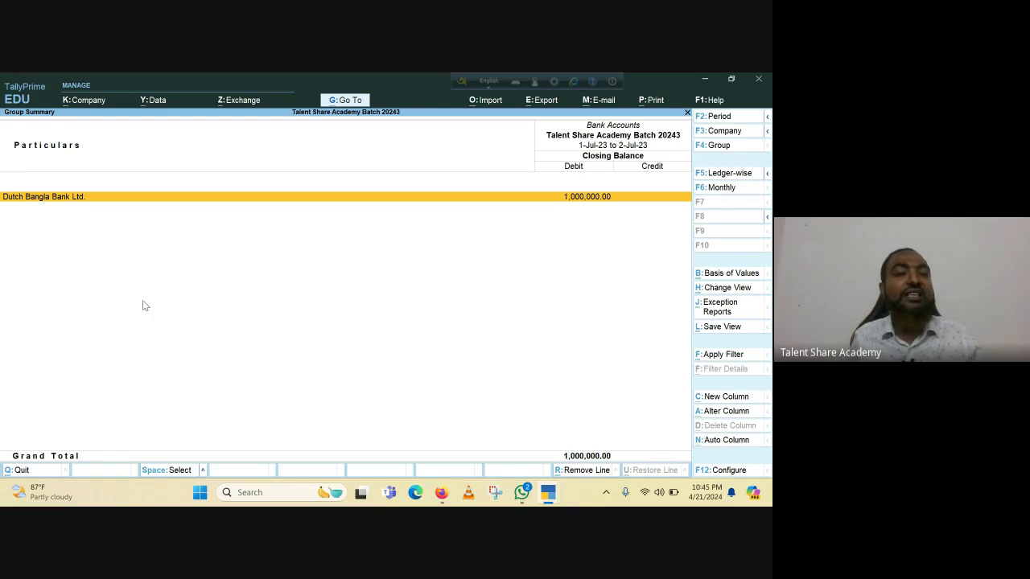
{"action": "key", "text": "Escape"}
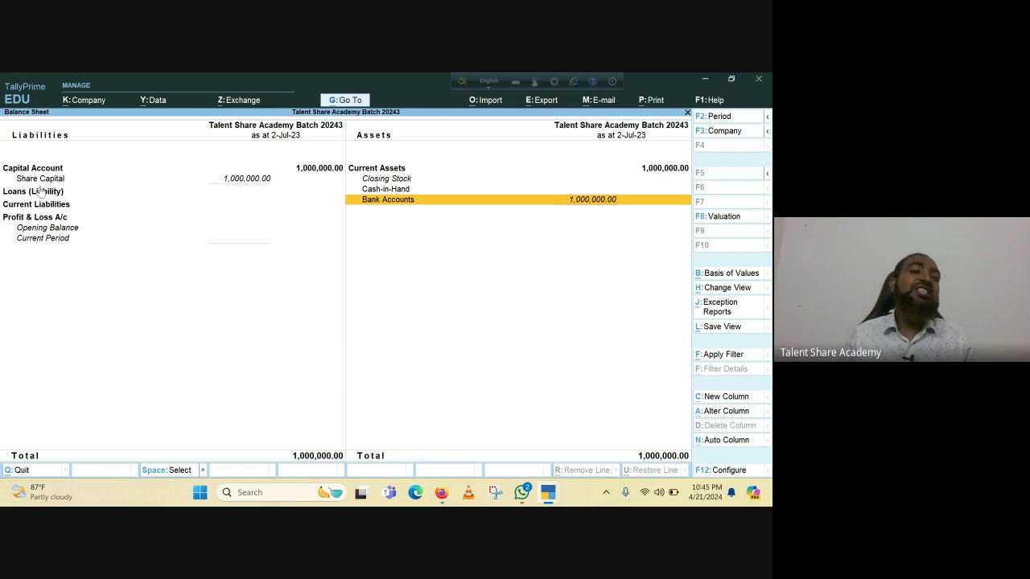
Quit TallyPrime and confirm closing, leaving the Google Meet call showing.
{"action": "left_click", "coordinate": [42, 179]}
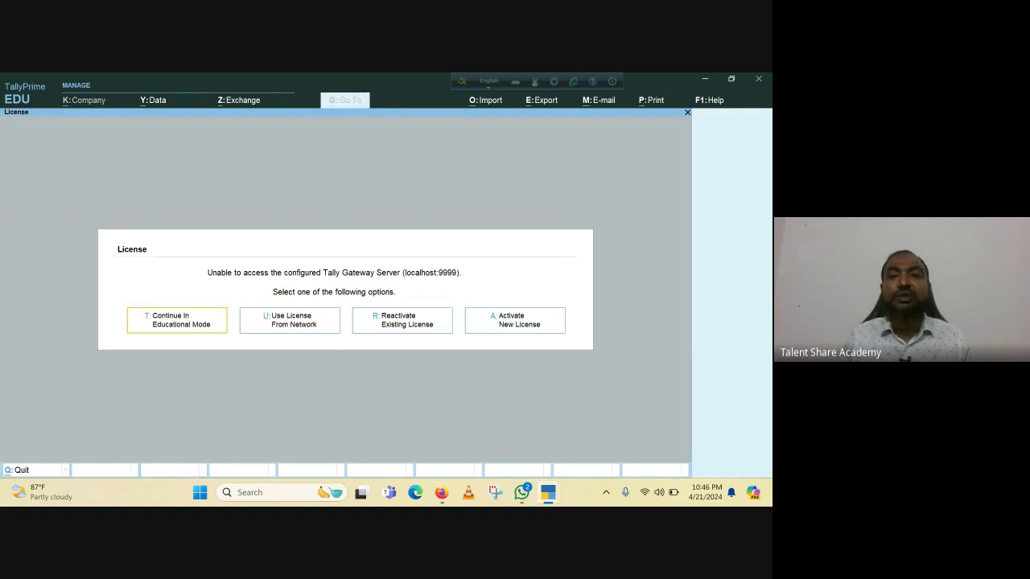
{"action": "left_click", "coordinate": [760, 80]}
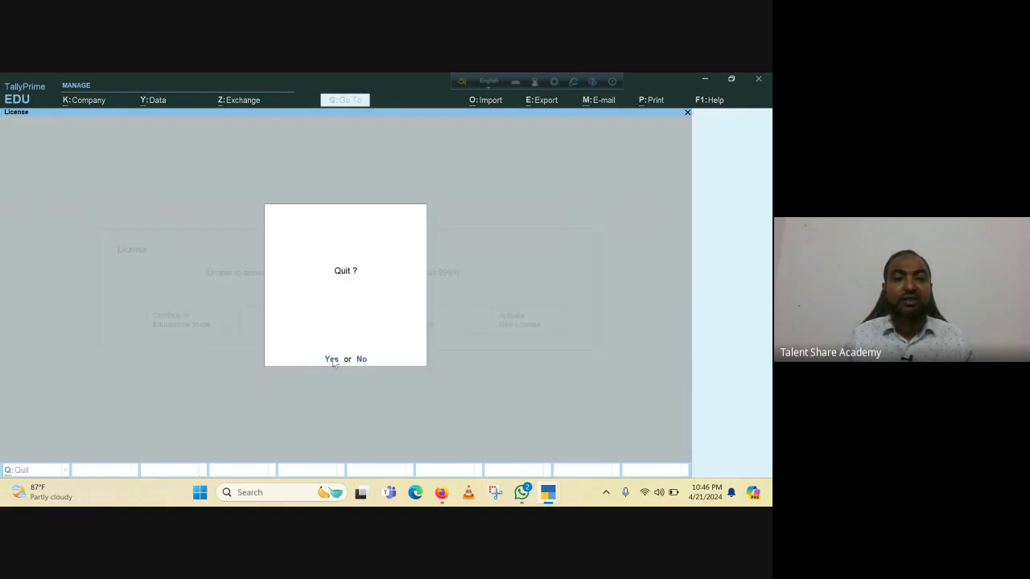
{"action": "left_click", "coordinate": [332, 359]}
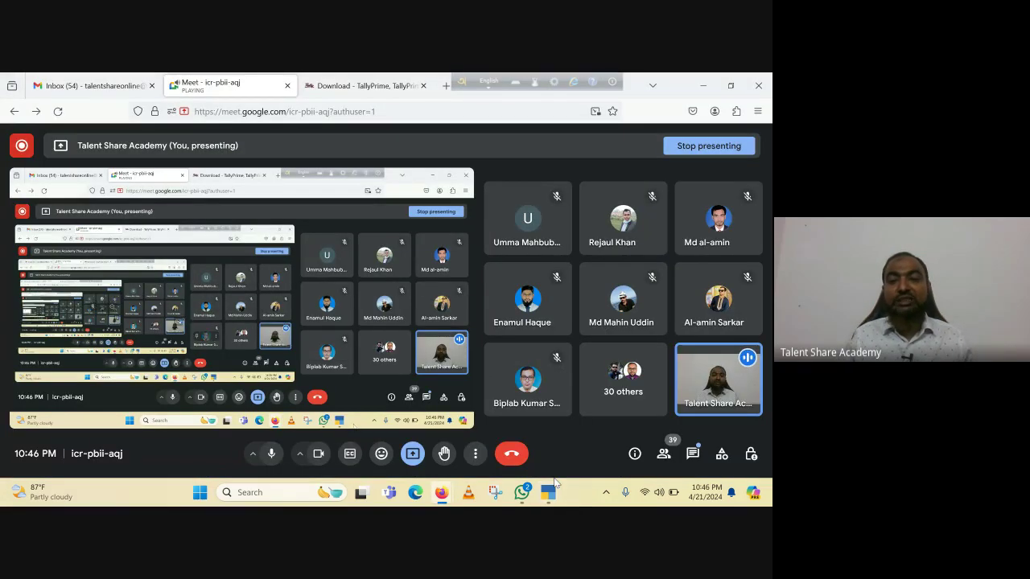
{"action": "mouse_move", "coordinate": [554, 483]}
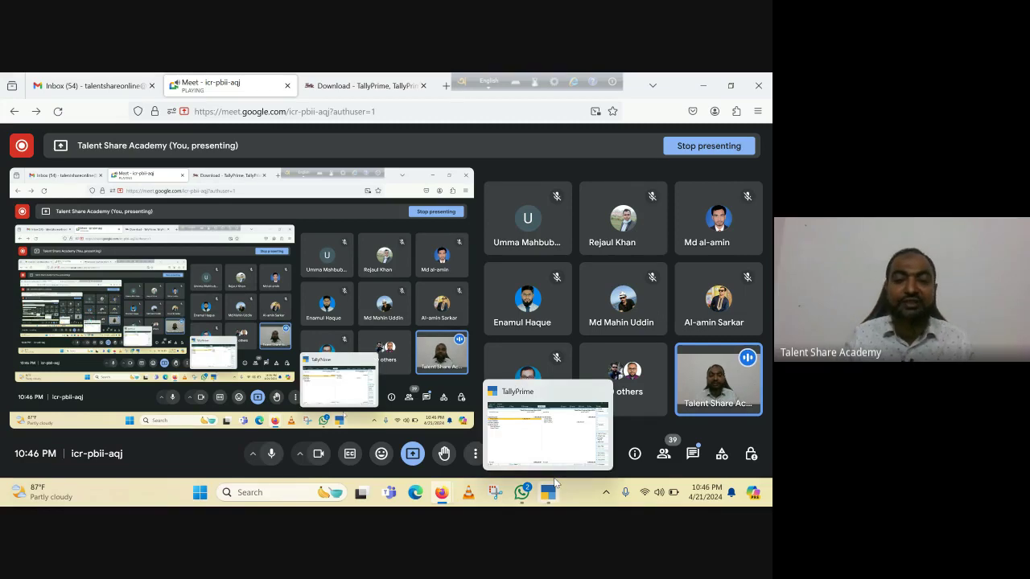
{"action": "mouse_move", "coordinate": [435, 492]}
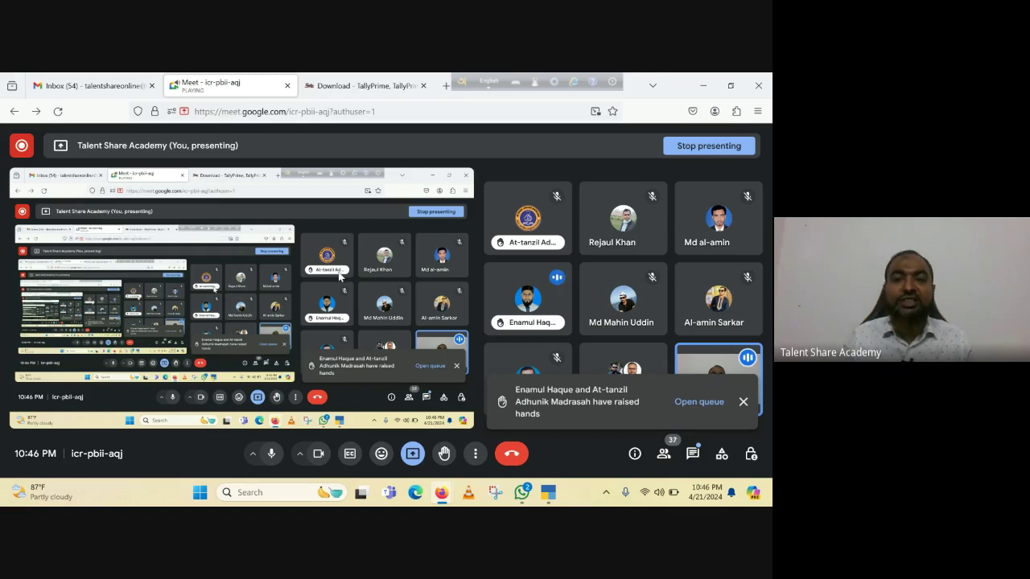
{"action": "mouse_move", "coordinate": [544, 280]}
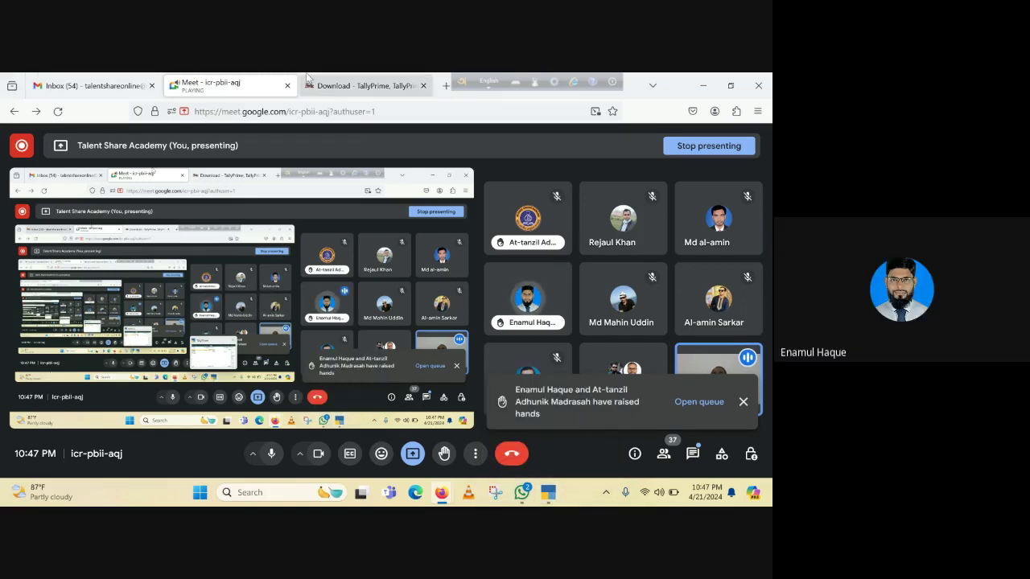
{"action": "mouse_move", "coordinate": [441, 494]}
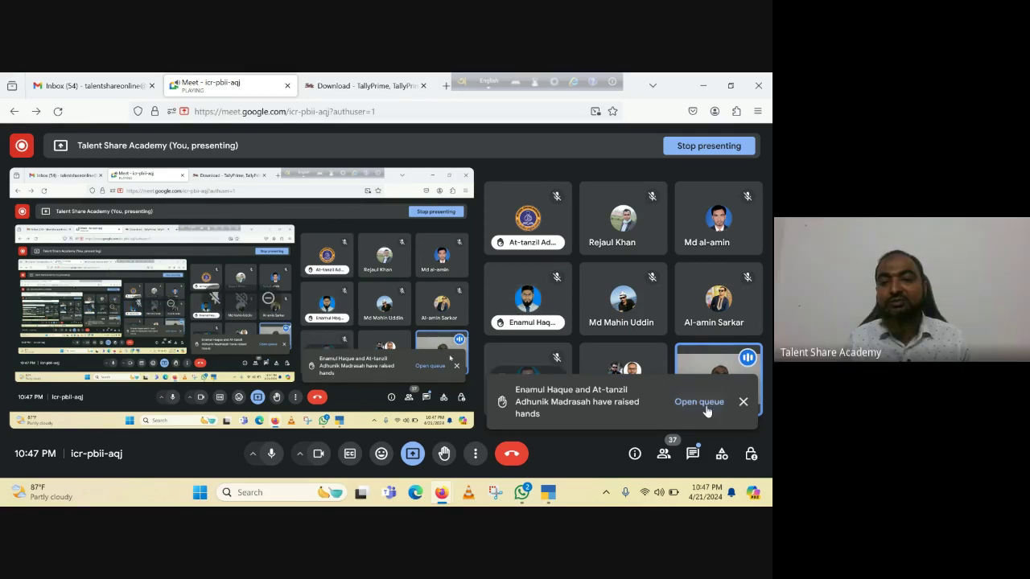
{"action": "left_click", "coordinate": [742, 402]}
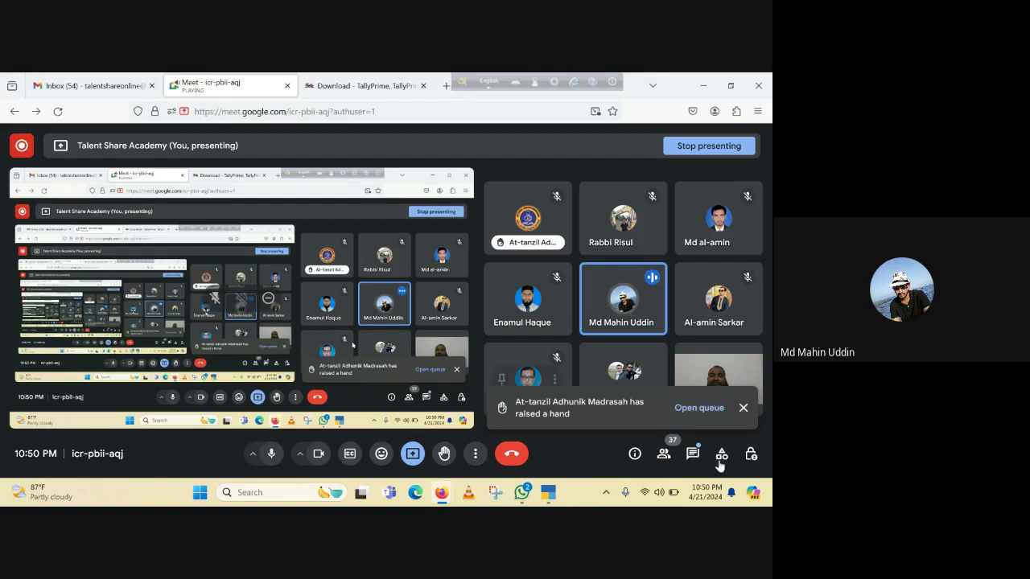
{"action": "left_click", "coordinate": [547, 495]}
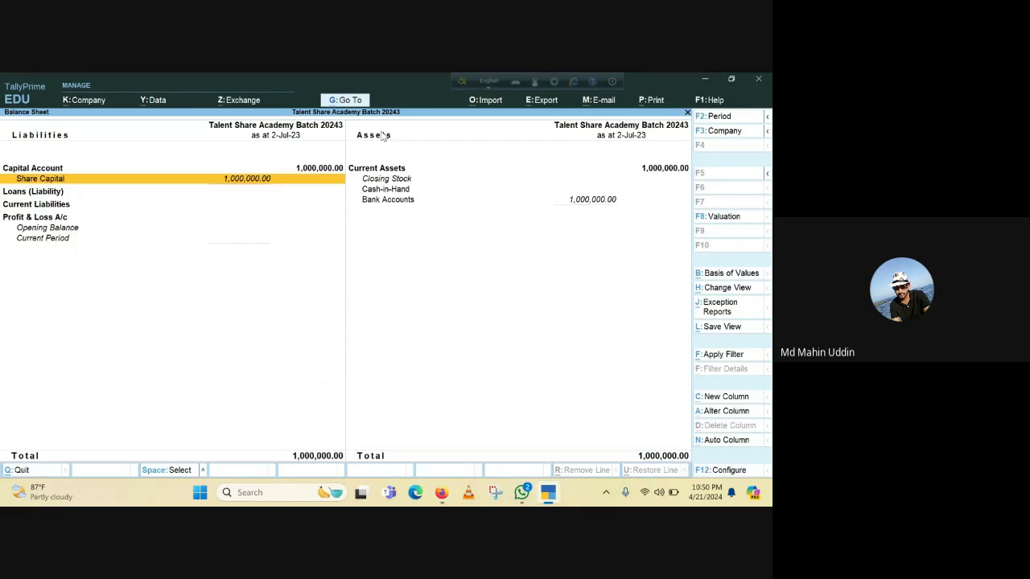
{"action": "key", "text": "Escape"}
{"action": "key", "text": "Escape"}
{"action": "key", "text": "Escape"}
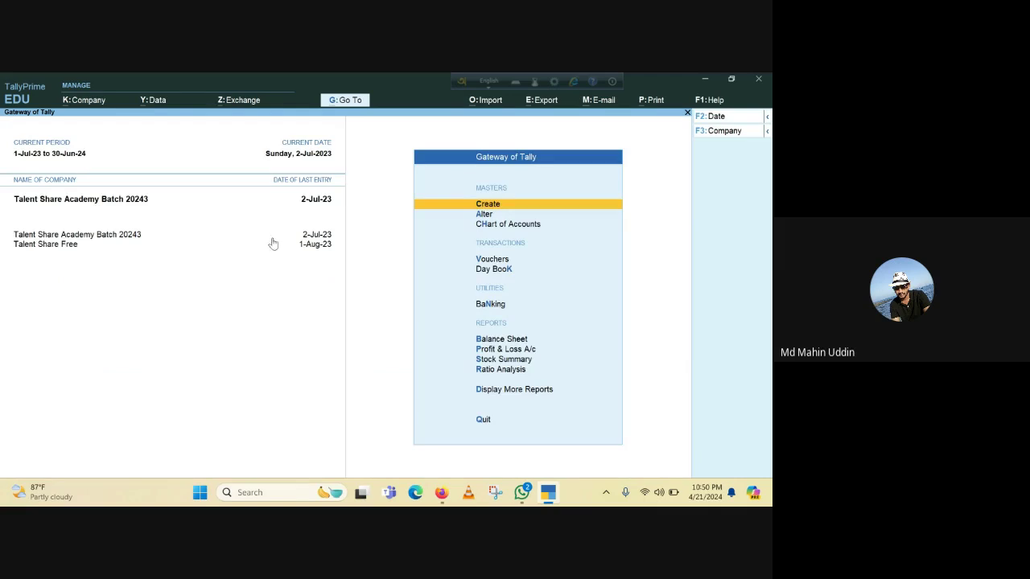
{"action": "left_click", "coordinate": [705, 80]}
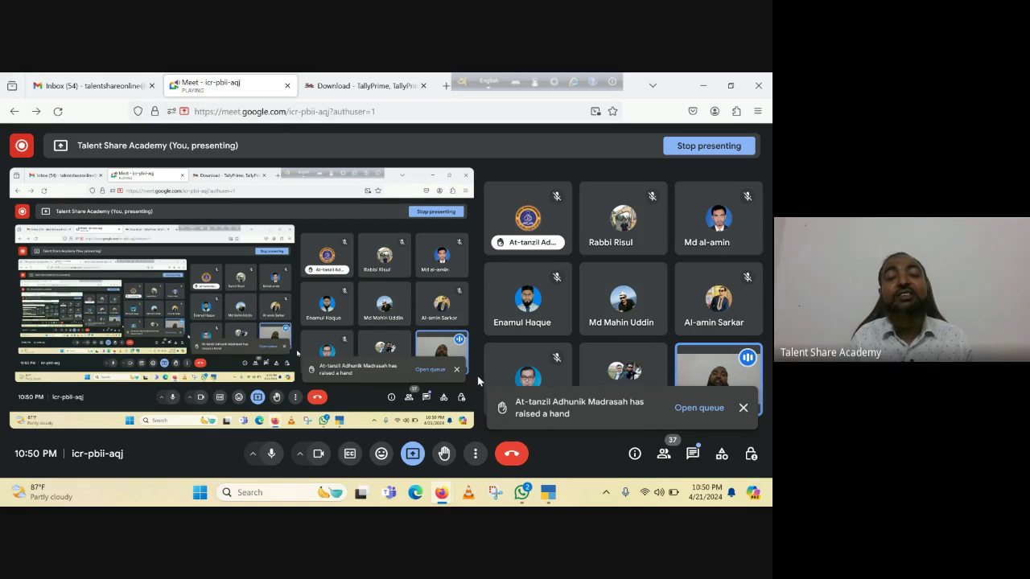
{"action": "left_click", "coordinate": [552, 495]}
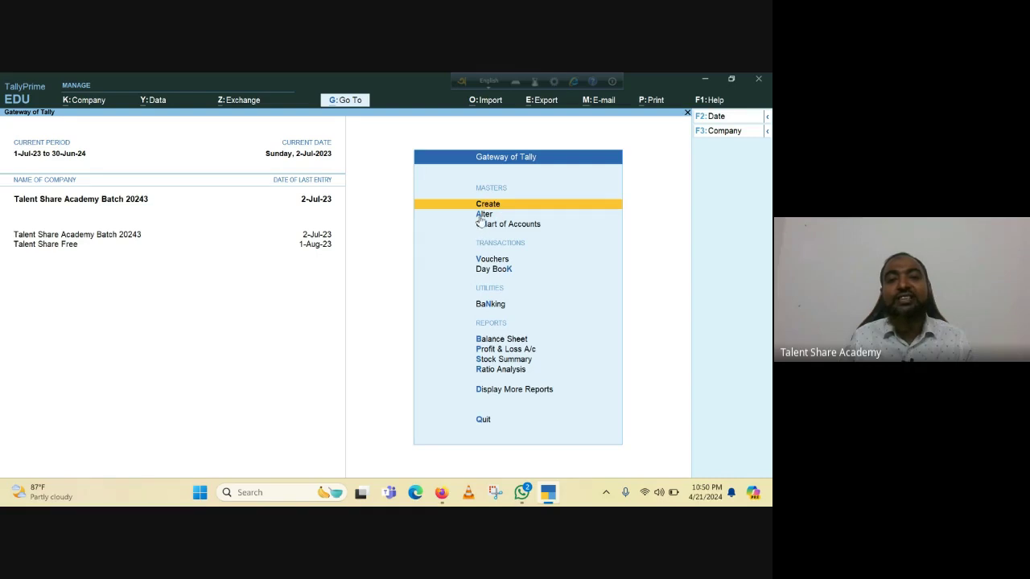
{"action": "key", "text": "a"}
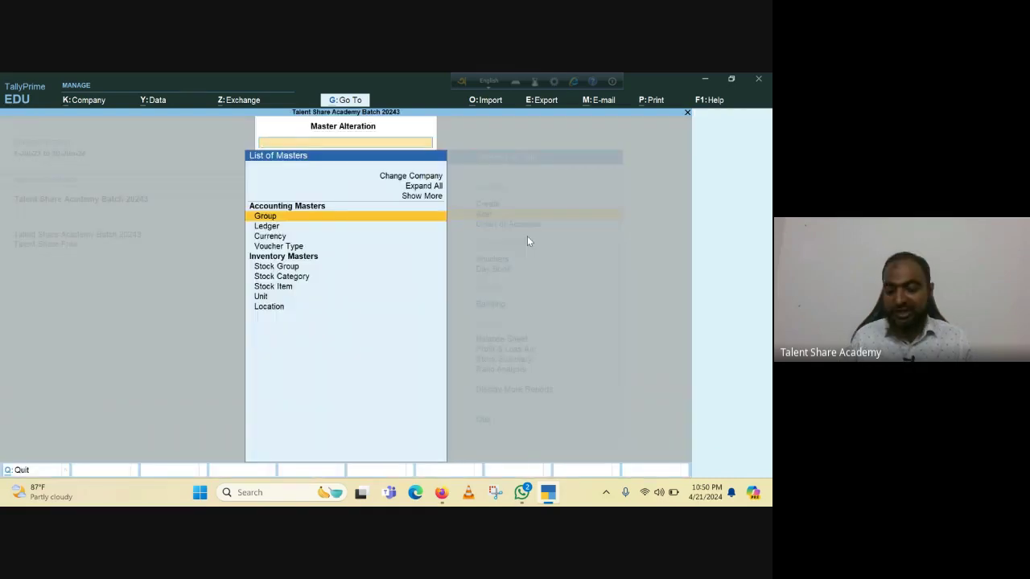
{"action": "key", "text": "Down"}
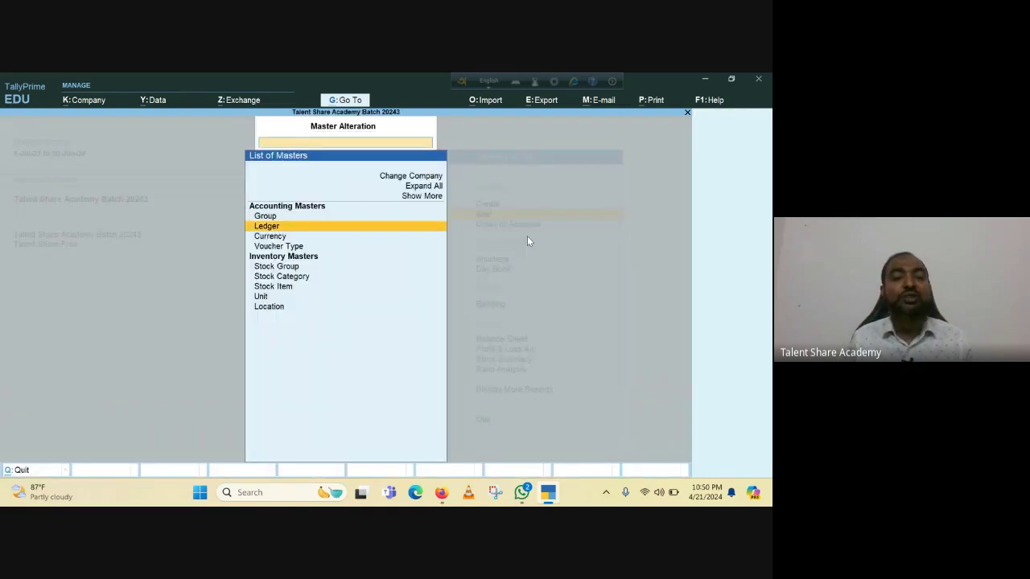
{"action": "key", "text": "Return"}
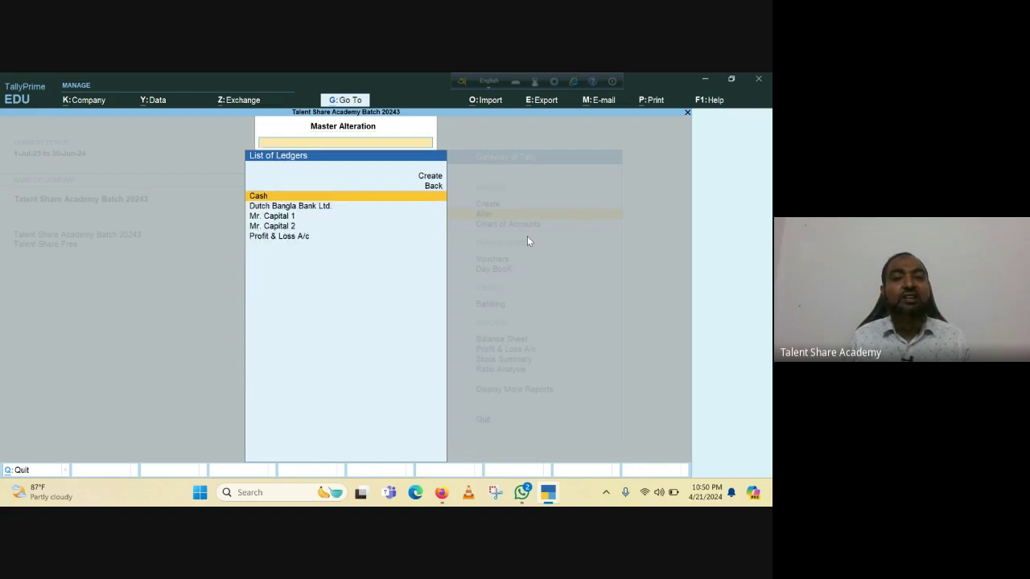
{"action": "key", "text": "Down"}
{"action": "key", "text": "Down"}
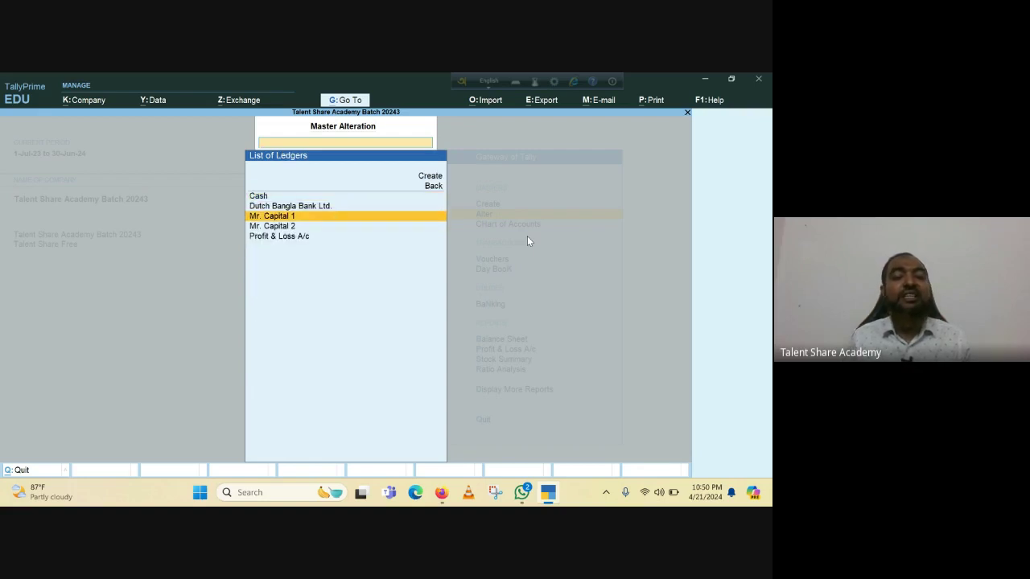
{"action": "key", "text": "Return"}
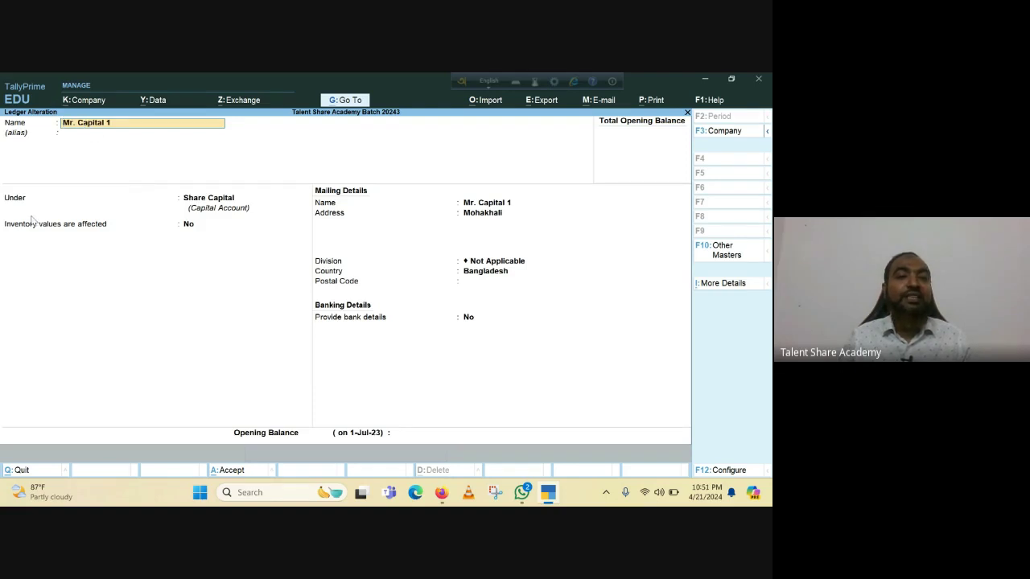
{"action": "key", "text": "Return"}
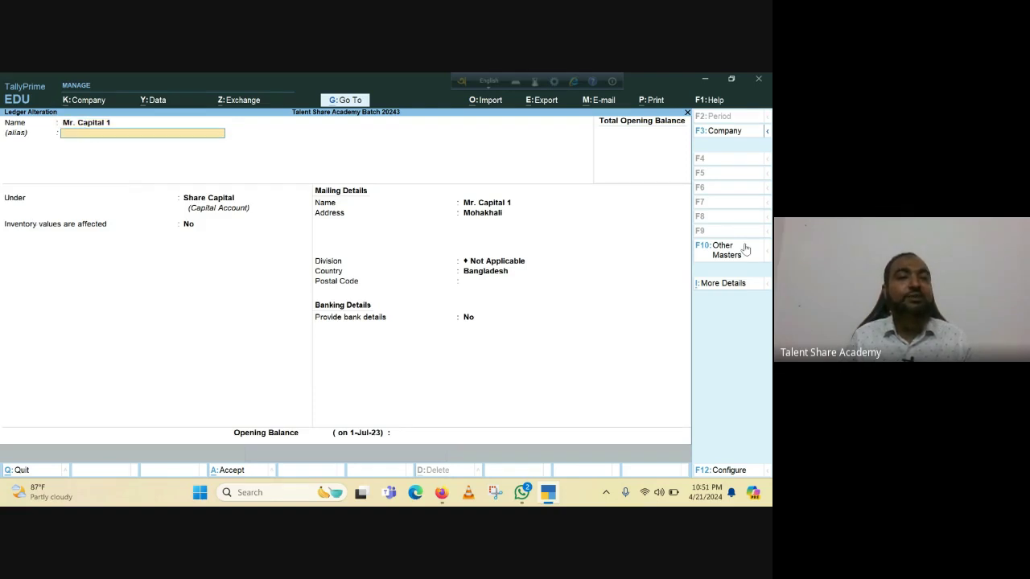
{"action": "key", "text": "Return"}
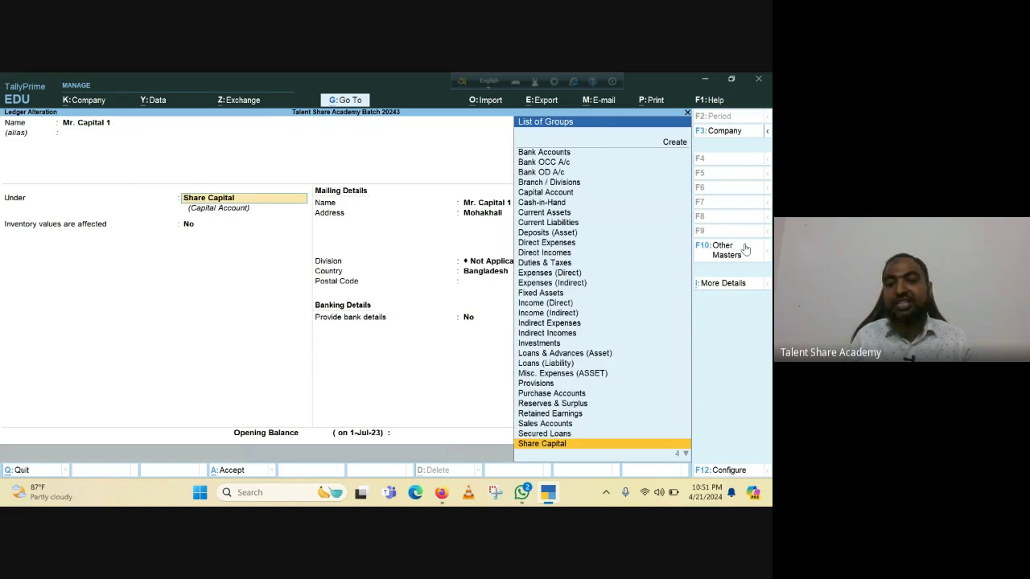
{"action": "key", "text": "Up"}
{"action": "key", "text": "Up"}
{"action": "key", "text": "Up"}
{"action": "key", "text": "Up"}
{"action": "key", "text": "Up"}
{"action": "key", "text": "Up"}
{"action": "key", "text": "Up"}
{"action": "key", "text": "Up"}
{"action": "key", "text": "Up"}
{"action": "key", "text": "Up"}
{"action": "key", "text": "Up"}
{"action": "key", "text": "Up"}
{"action": "key", "text": "Up"}
{"action": "key", "text": "Up"}
{"action": "key", "text": "Up"}
{"action": "key", "text": "Up"}
{"action": "key", "text": "Up"}
{"action": "key", "text": "Up"}
{"action": "key", "text": "Up"}
{"action": "key", "text": "Up"}
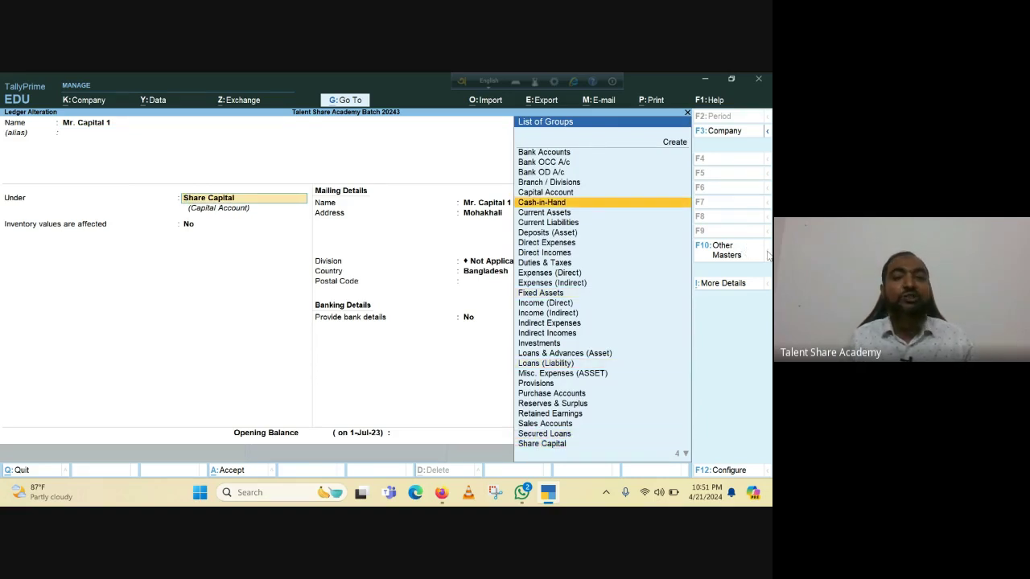
{"action": "key", "text": "Escape"}
{"action": "key", "text": "Escape"}
{"action": "key", "text": "Return"}
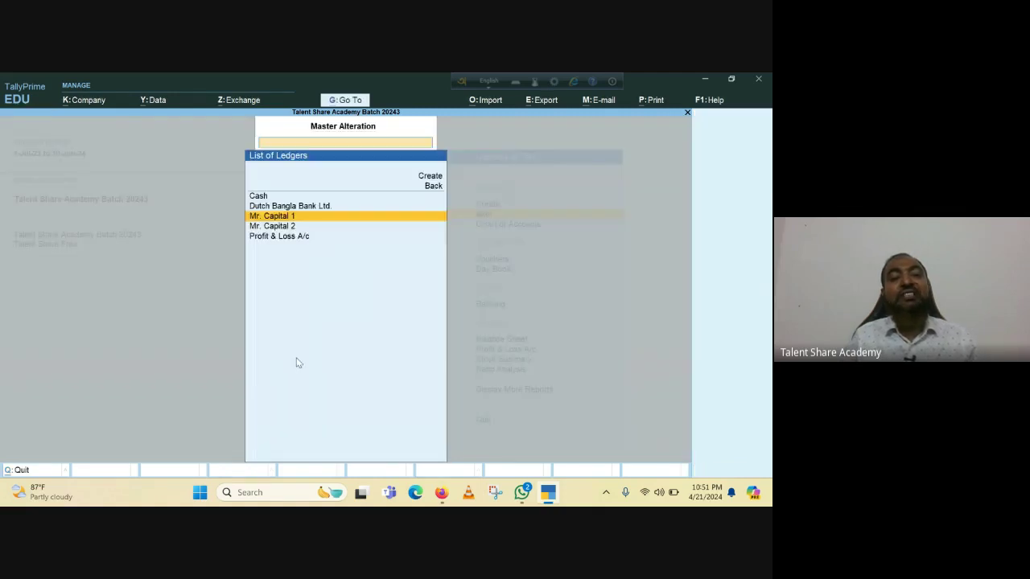
{"action": "key", "text": "Escape"}
{"action": "key", "text": "Escape"}
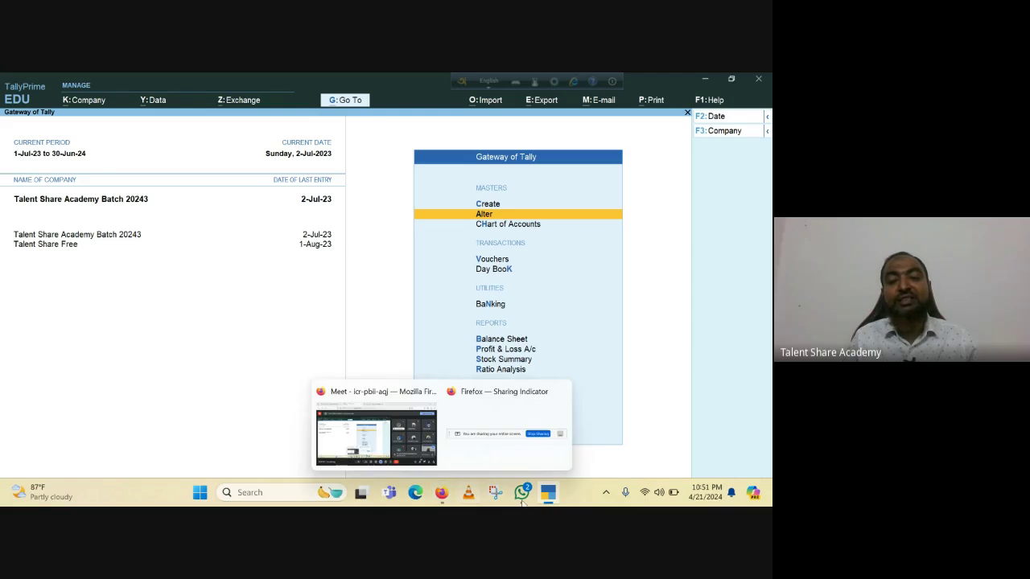
Bring the presented Google Meet call back and expand the red recording badge to show Stop recording.
{"action": "mouse_move", "coordinate": [561, 495]}
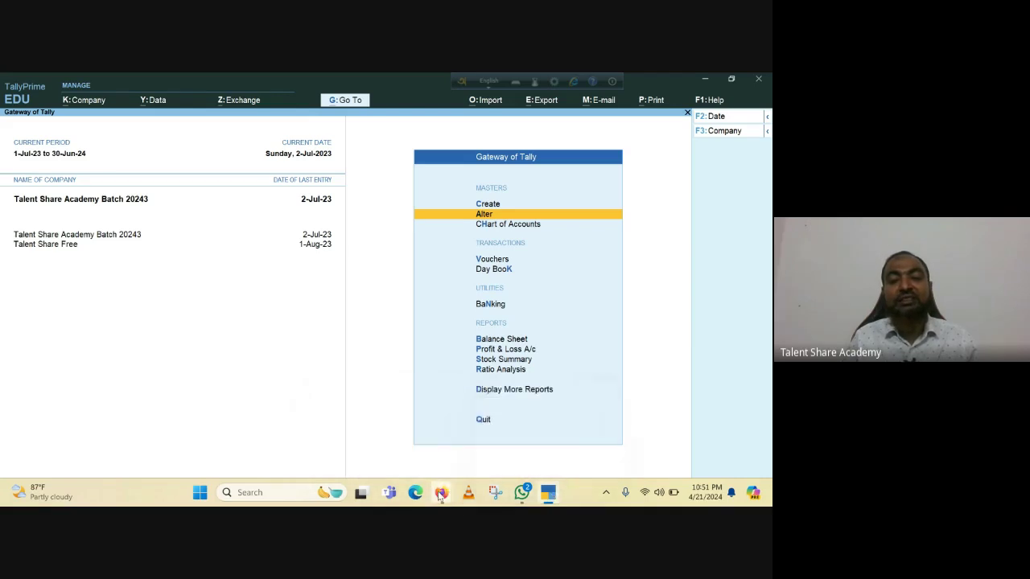
{"action": "mouse_move", "coordinate": [442, 493]}
{"action": "left_click", "coordinate": [366, 402]}
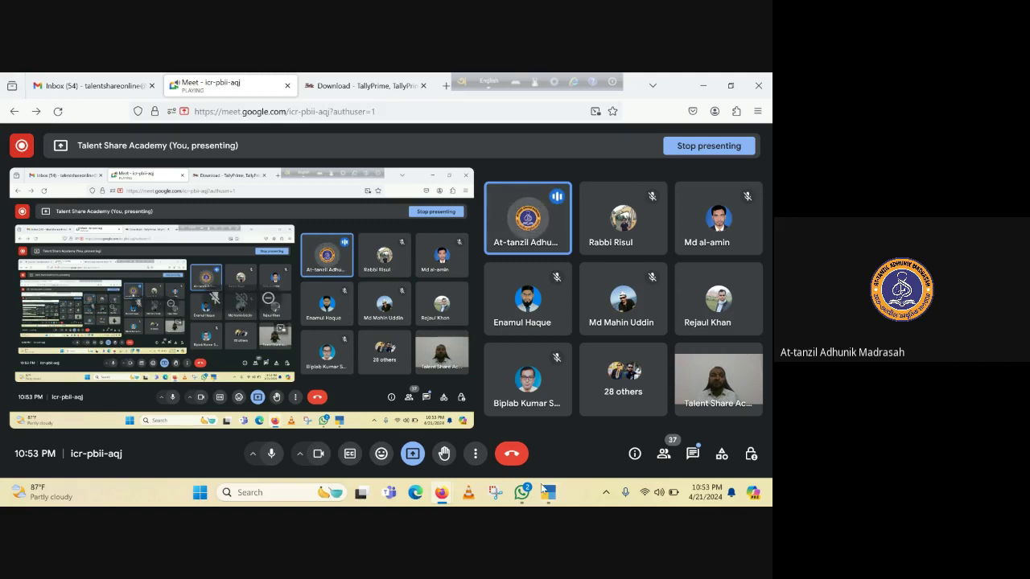
{"action": "mouse_move", "coordinate": [549, 501]}
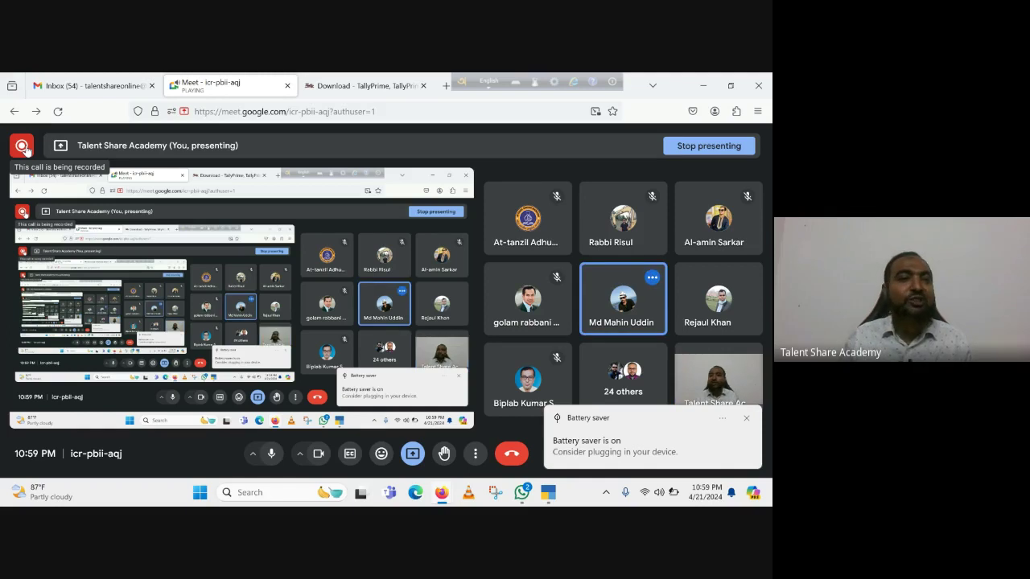
{"action": "mouse_move", "coordinate": [22, 147]}
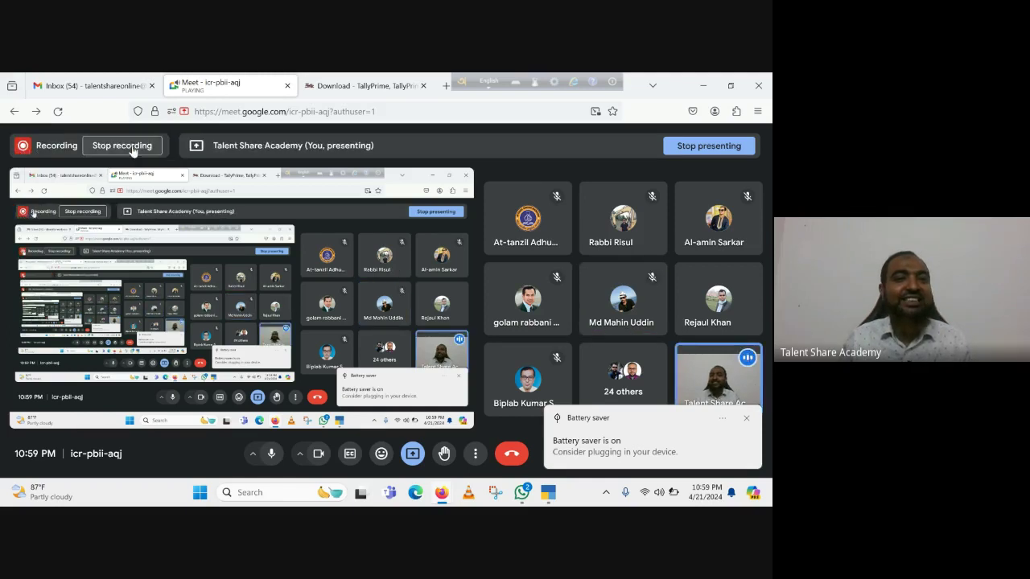